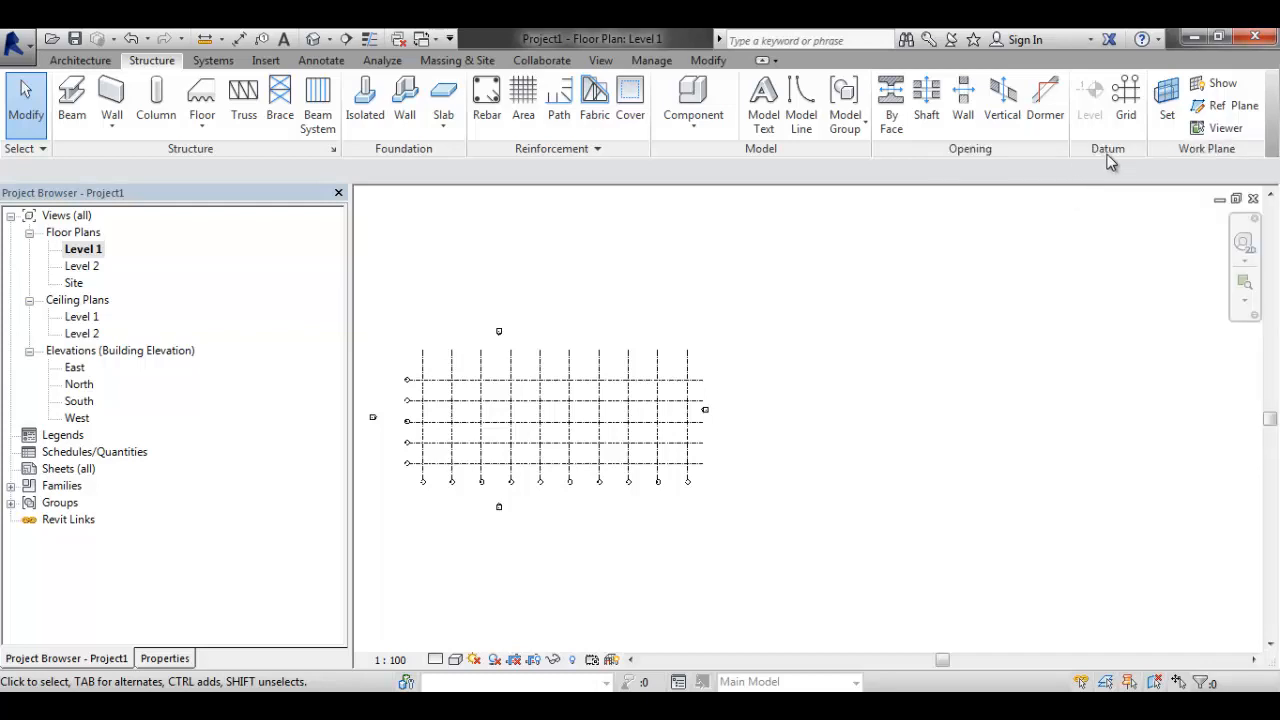
- Check which column types are available for the structural Column tool
{"action": "middle_click_drag", "start_coordinate": [751, 363], "coordinate": [874, 346]}
{"action": "scroll", "coordinate": [697, 306], "scroll_direction": "up", "scroll_amount": 1}
{"action": "middle_click_drag", "start_coordinate": [697, 306], "coordinate": [634, 320]}
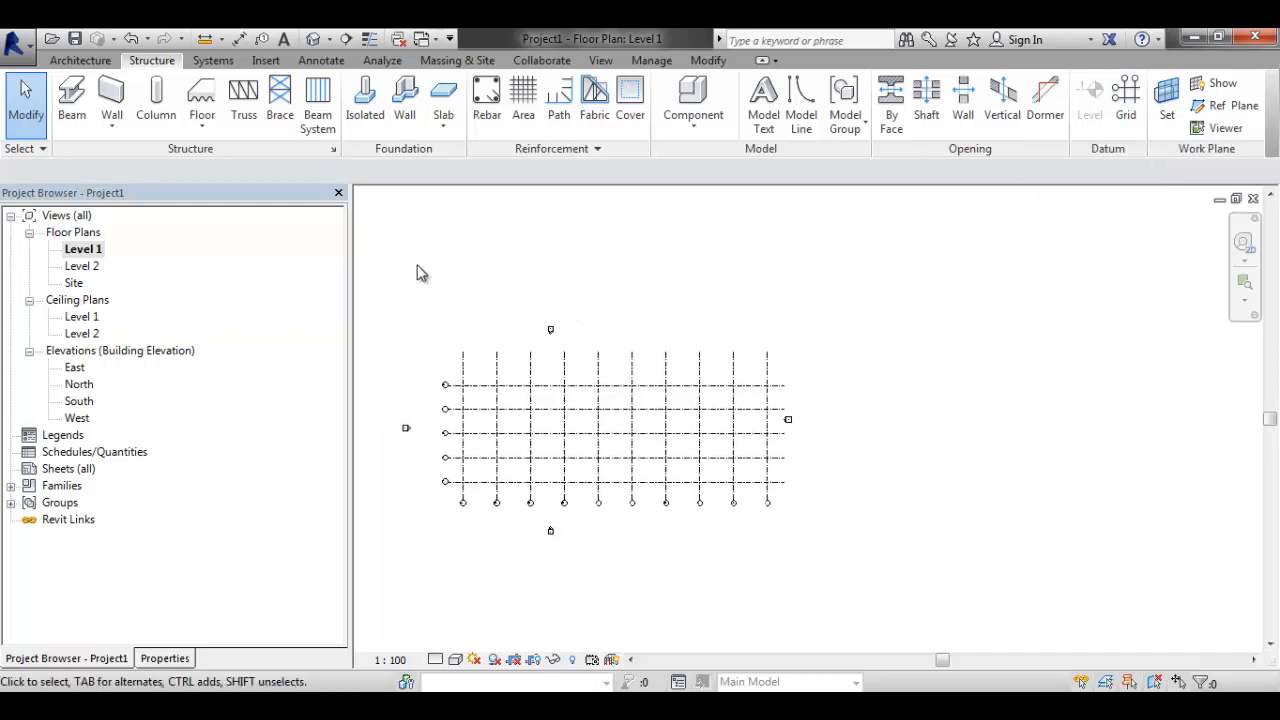
{"action": "left_click", "coordinate": [166, 112]}
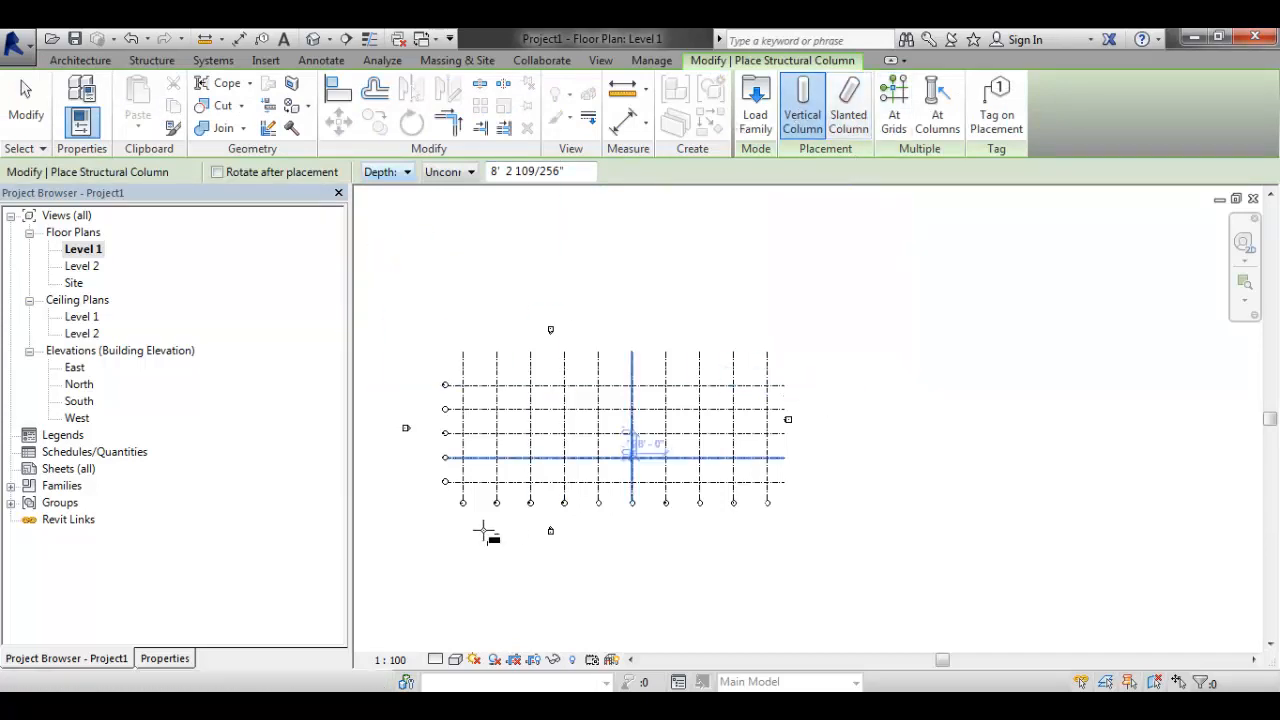
{"action": "middle_click_drag", "start_coordinate": [484, 533], "coordinate": [570, 539]}
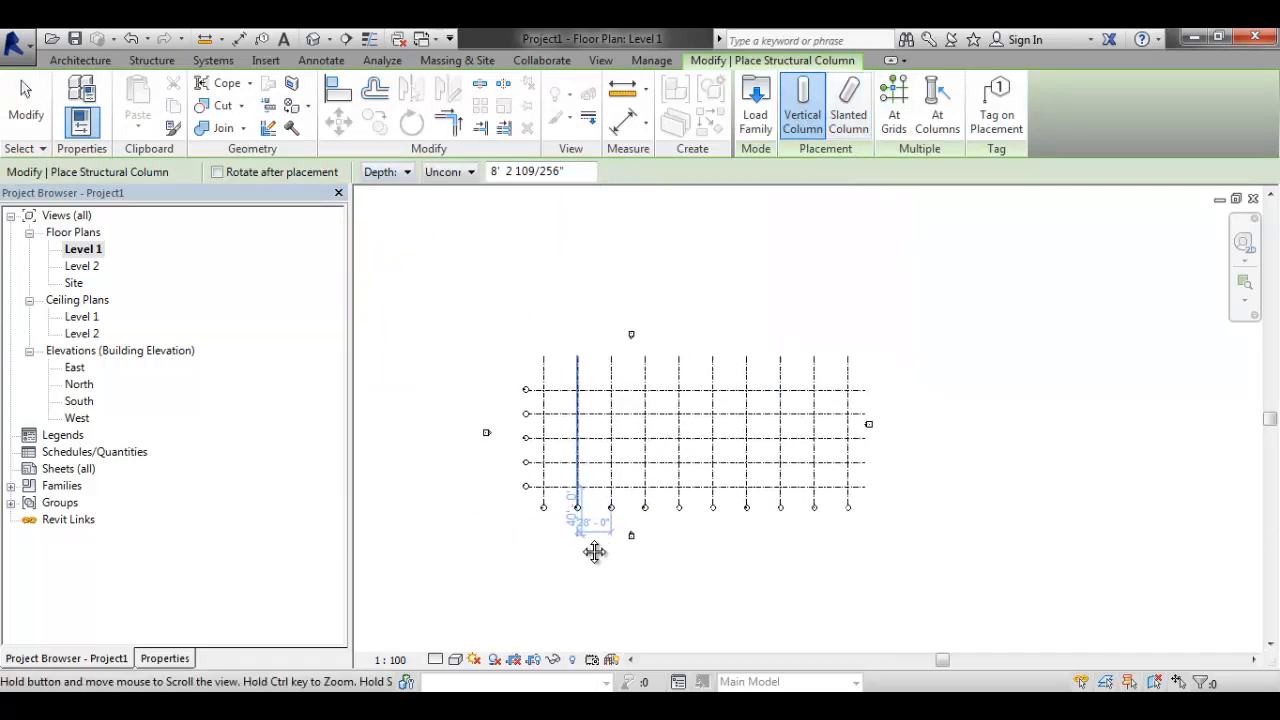
{"action": "left_click", "coordinate": [155, 658]}
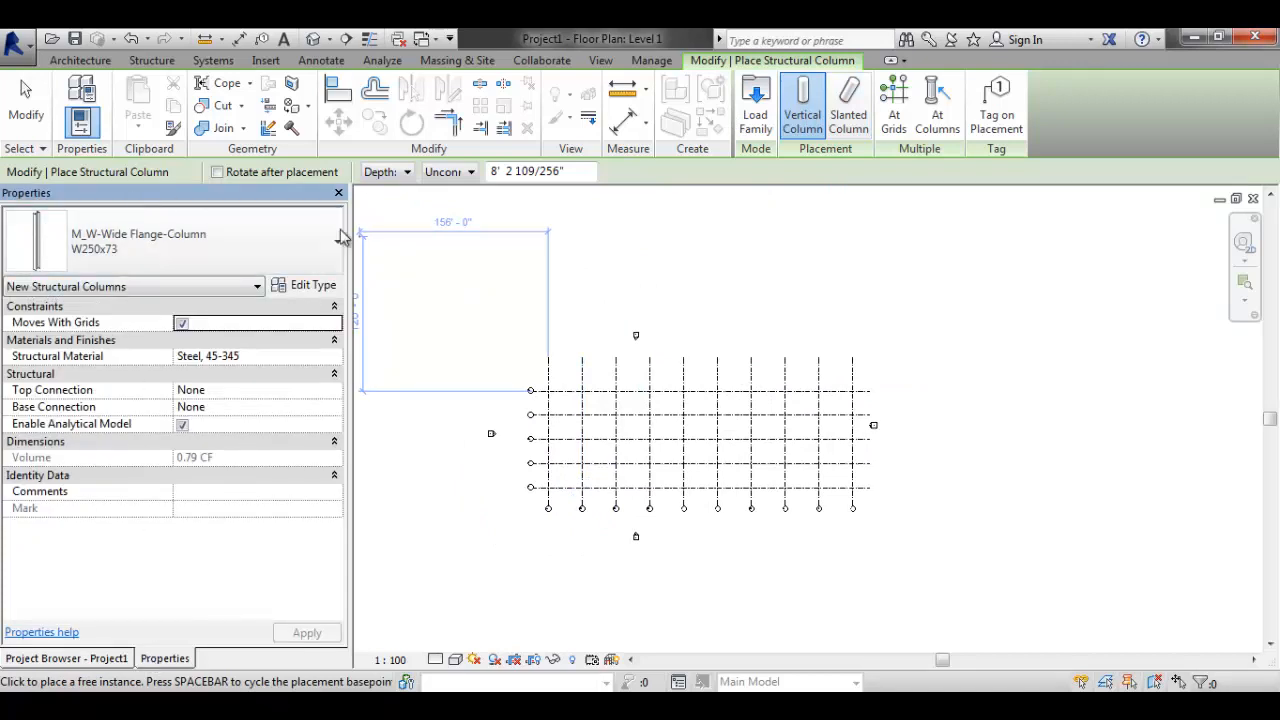
{"action": "left_click", "coordinate": [122, 242]}
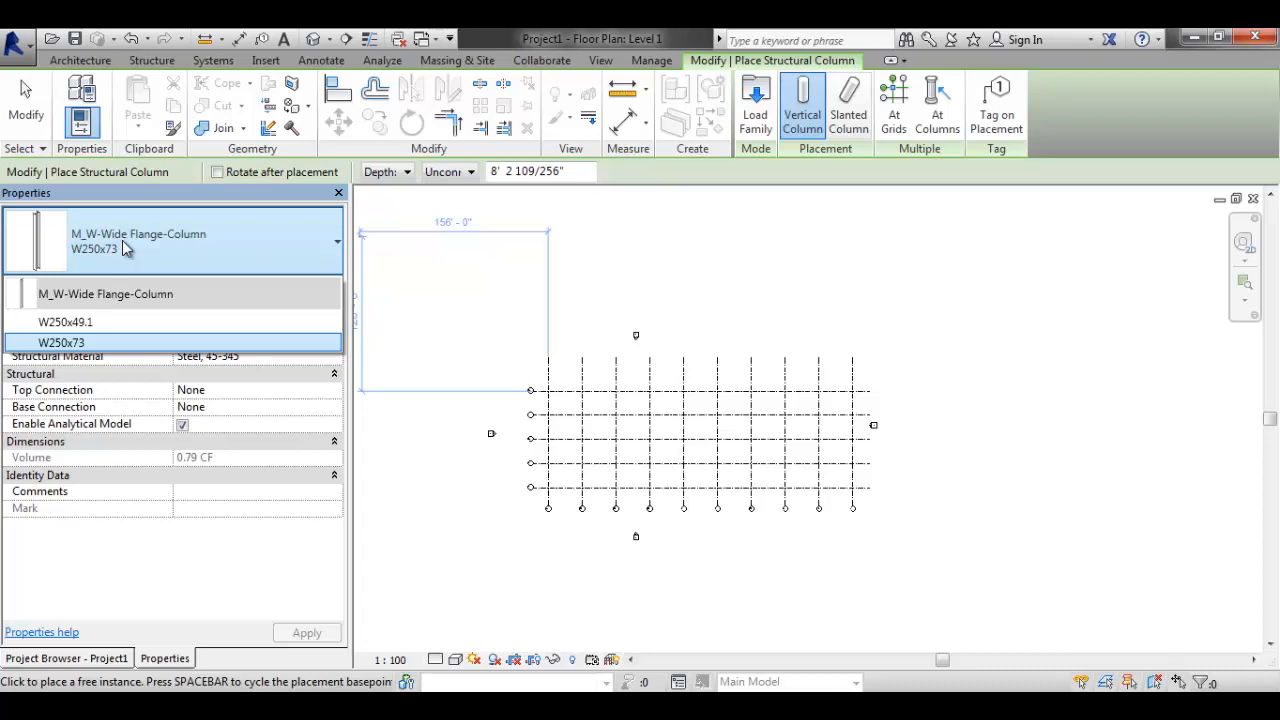
{"action": "key", "text": "Escape"}
{"action": "key", "text": "Escape"}
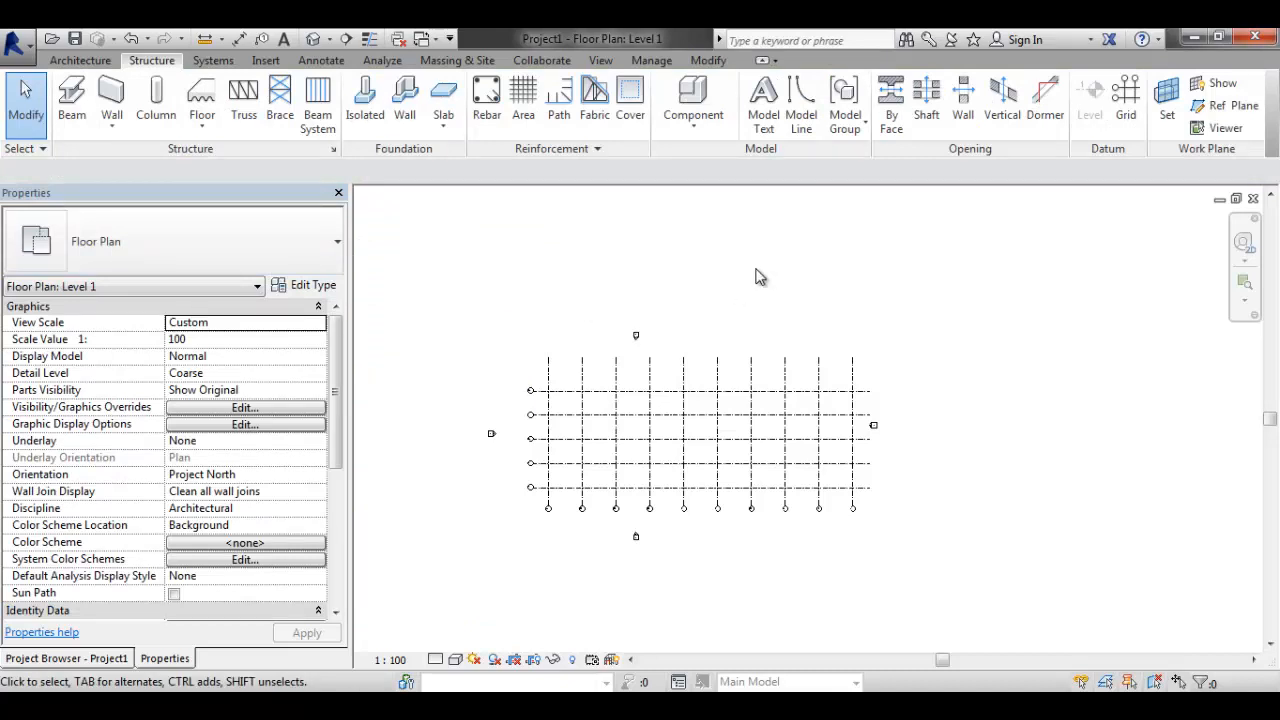
- Browse the US Metric family library to the Steel folder within Structural Columns for loading a family
{"action": "middle_click_drag", "start_coordinate": [757, 277], "coordinate": [749, 315]}
{"action": "scroll", "coordinate": [660, 398], "scroll_direction": "down", "scroll_amount": 1}
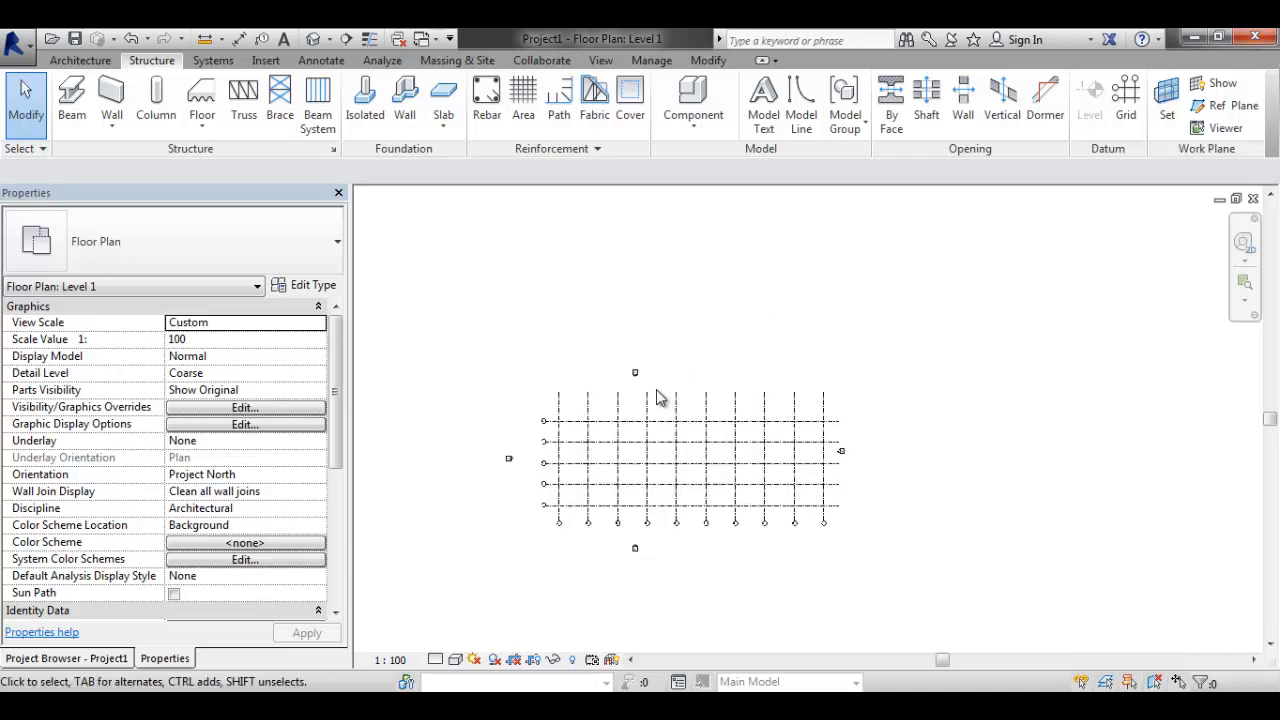
{"action": "left_click", "coordinate": [318, 61]}
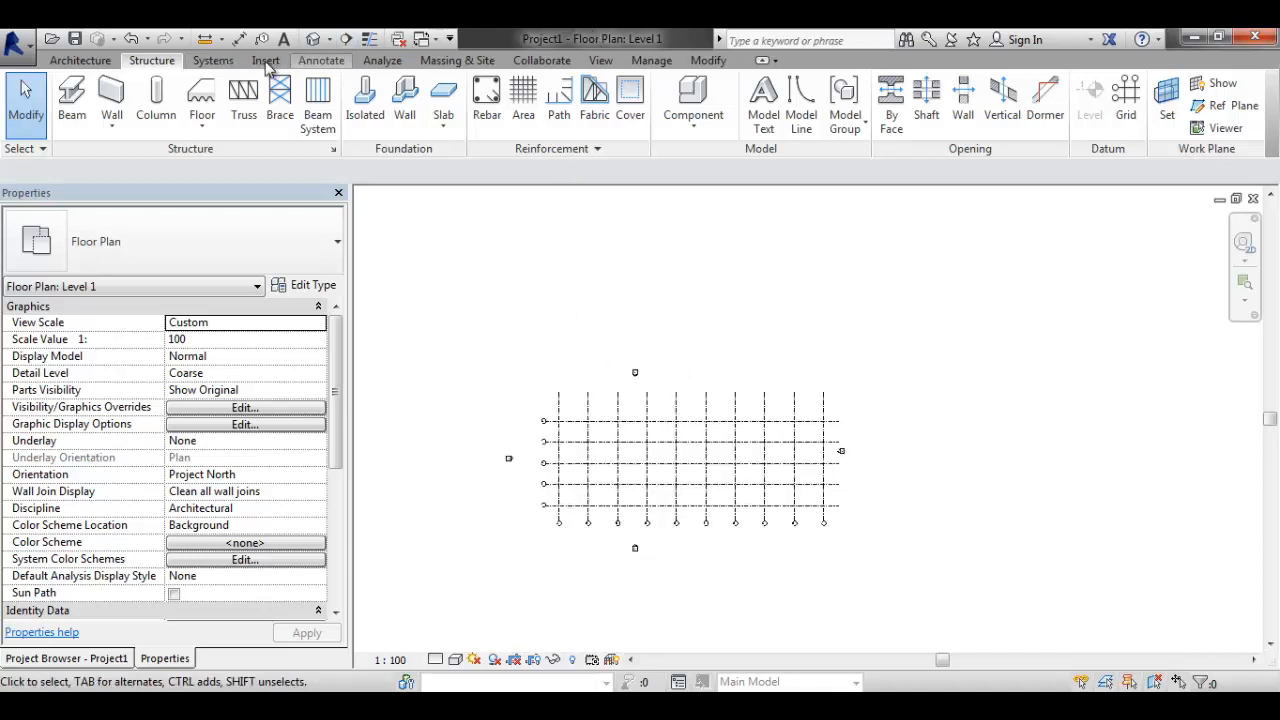
{"action": "left_click", "coordinate": [266, 61]}
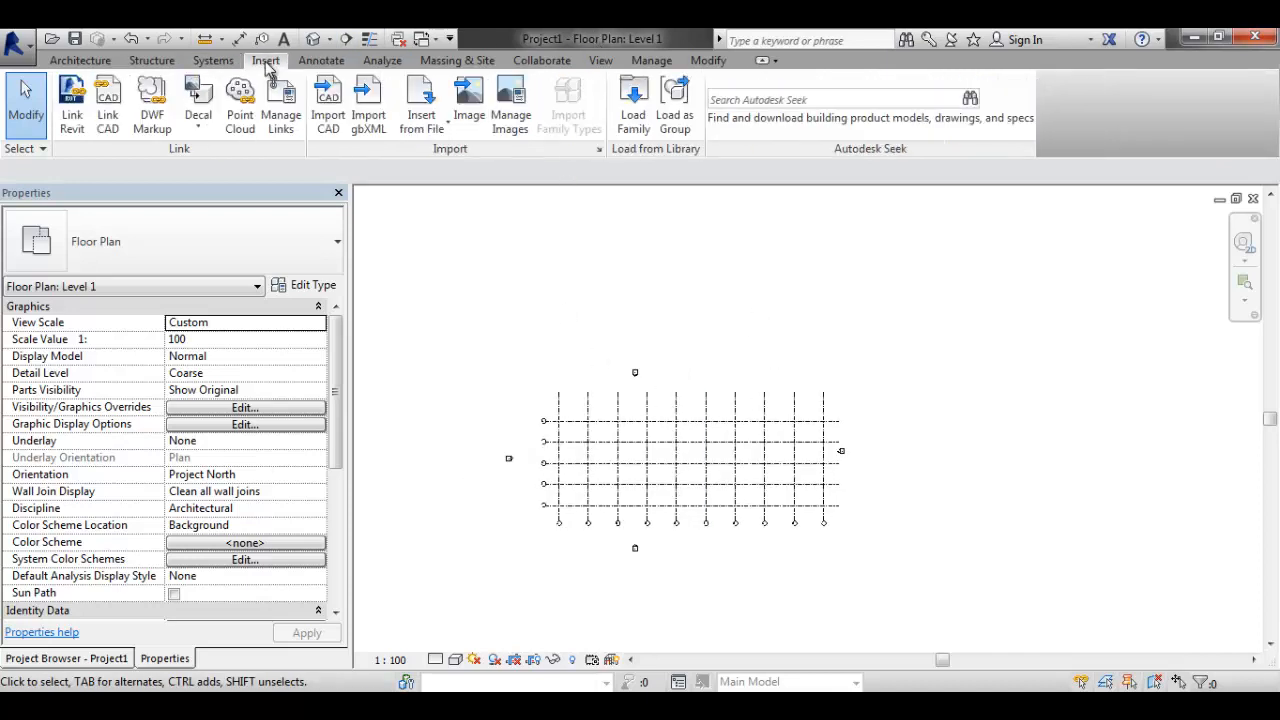
{"action": "left_click", "coordinate": [633, 105]}
{"action": "scroll", "coordinate": [500, 355], "scroll_direction": "down", "scroll_amount": 6}
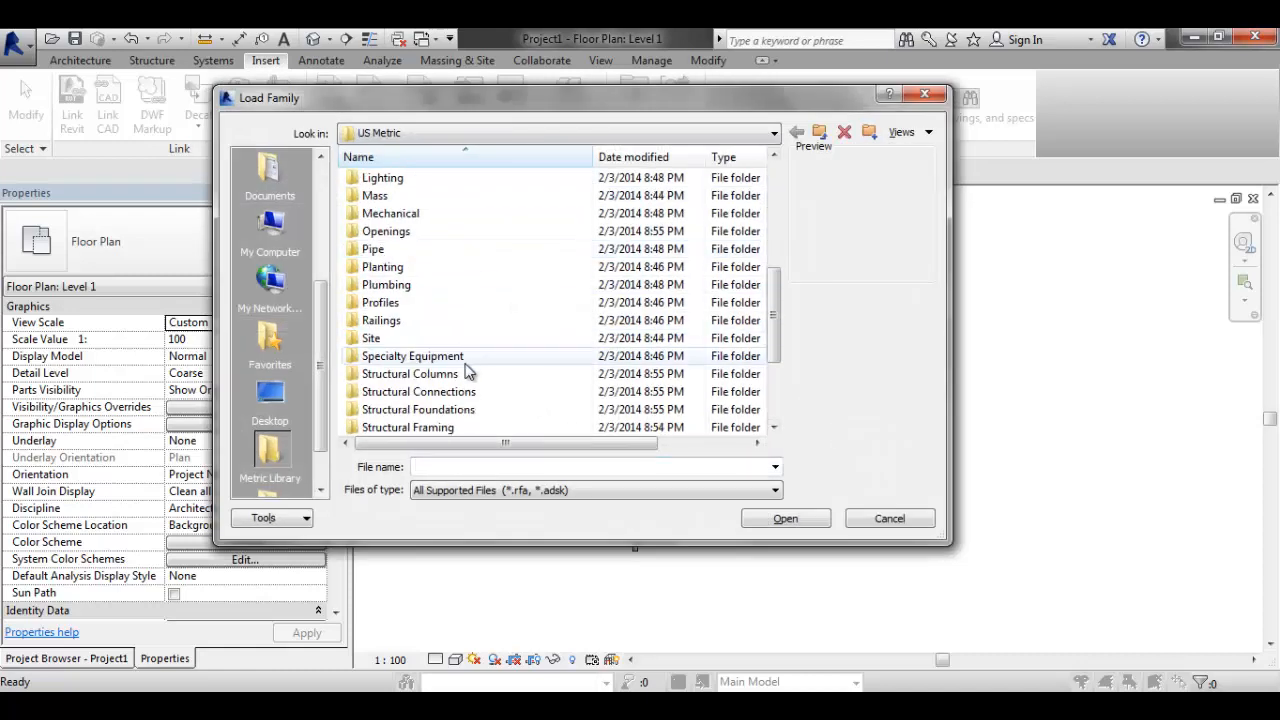
{"action": "left_click", "coordinate": [430, 374]}
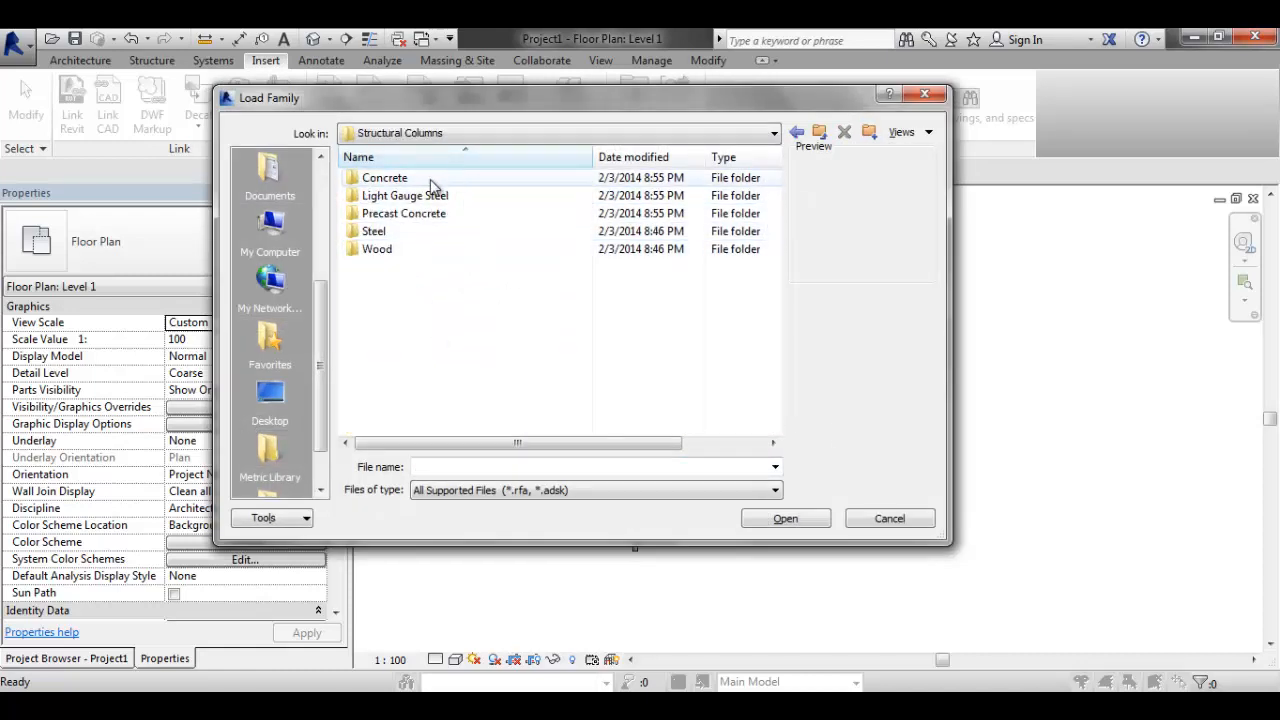
{"action": "double_click", "coordinate": [398, 232]}
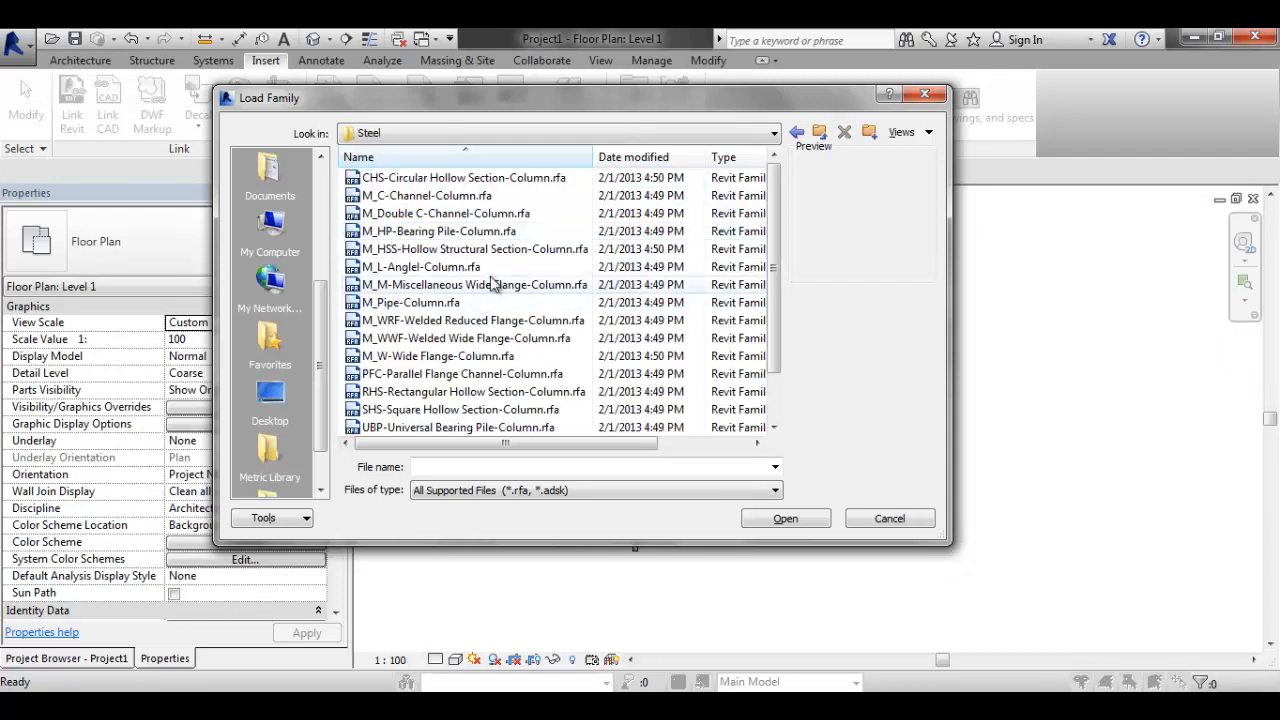
- Preview the steel column families from CHS-Circular Hollow Section-Column through UC-Universal Column-Column
{"action": "left_click", "coordinate": [400, 178]}
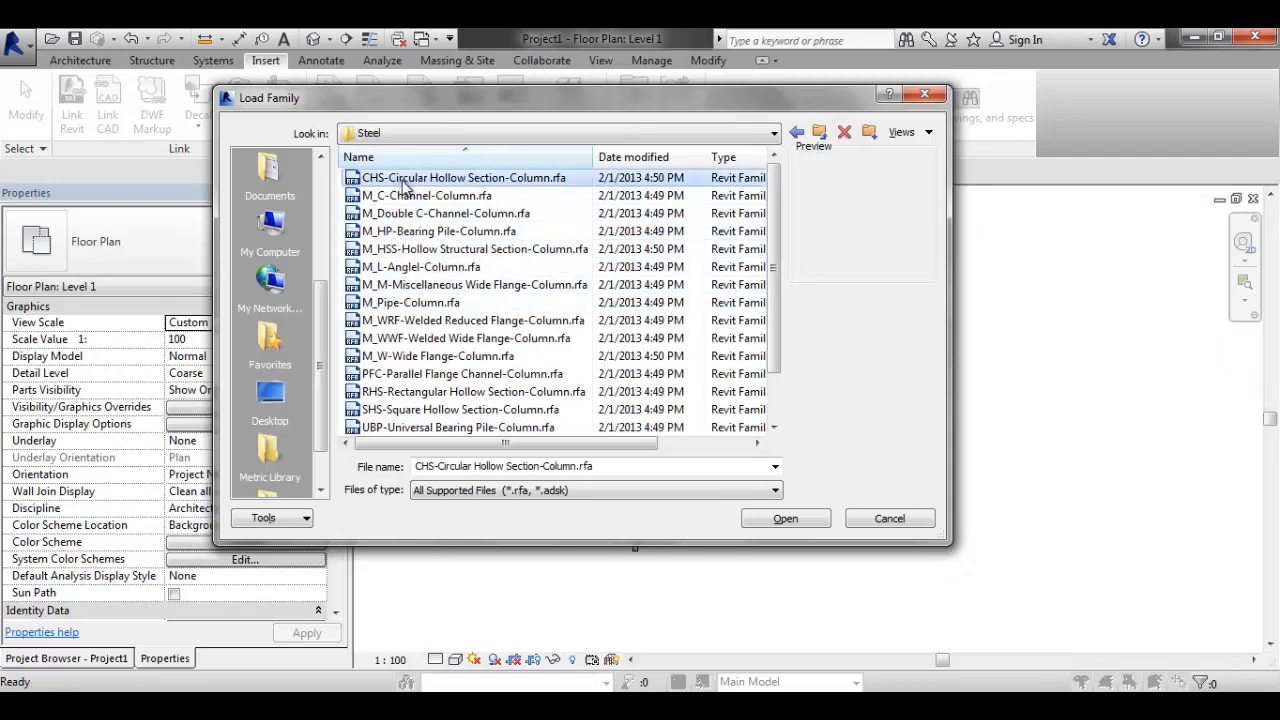
{"action": "key", "text": "Down"}
{"action": "key", "text": "Down"}
{"action": "key", "text": "Down"}
{"action": "key", "text": "Down"}
{"action": "key", "text": "Down"}
{"action": "key", "text": "Down"}
{"action": "key", "text": "Down"}
{"action": "key", "text": "Down"}
{"action": "key", "text": "Down"}
{"action": "key", "text": "Down"}
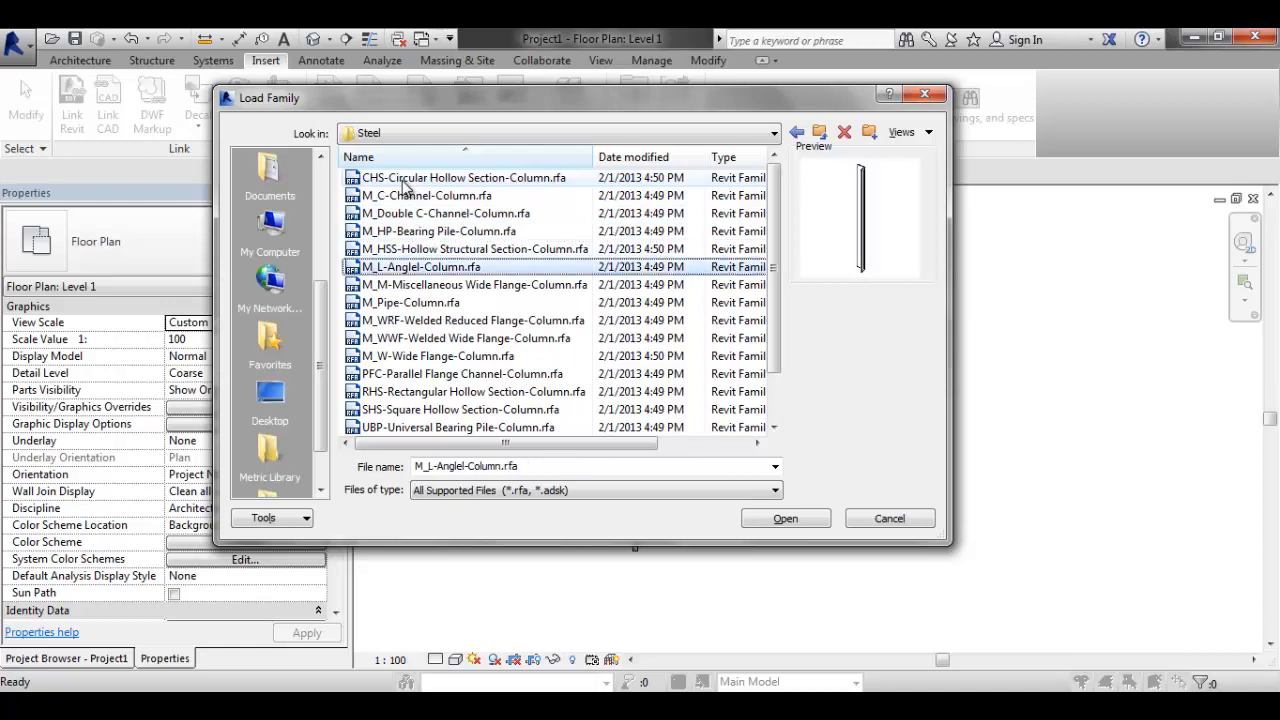
{"action": "key", "text": "Down"}
{"action": "key", "text": "Down"}
{"action": "key", "text": "Down"}
{"action": "key", "text": "Down"}
{"action": "key", "text": "Down"}
{"action": "key", "text": "Down"}
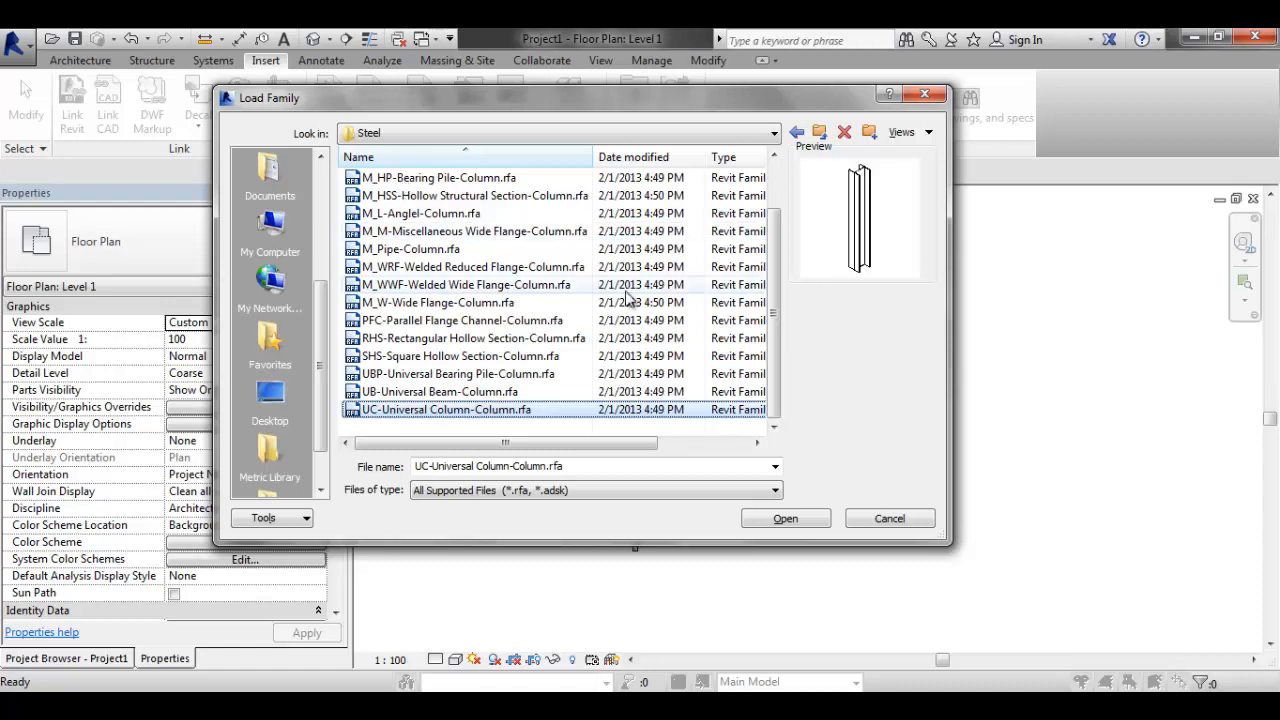
- Load the M_WWF-Welded Wide Flange-Column family with the types WWF350x238 through WWF350x137
{"action": "left_click", "coordinate": [455, 285]}
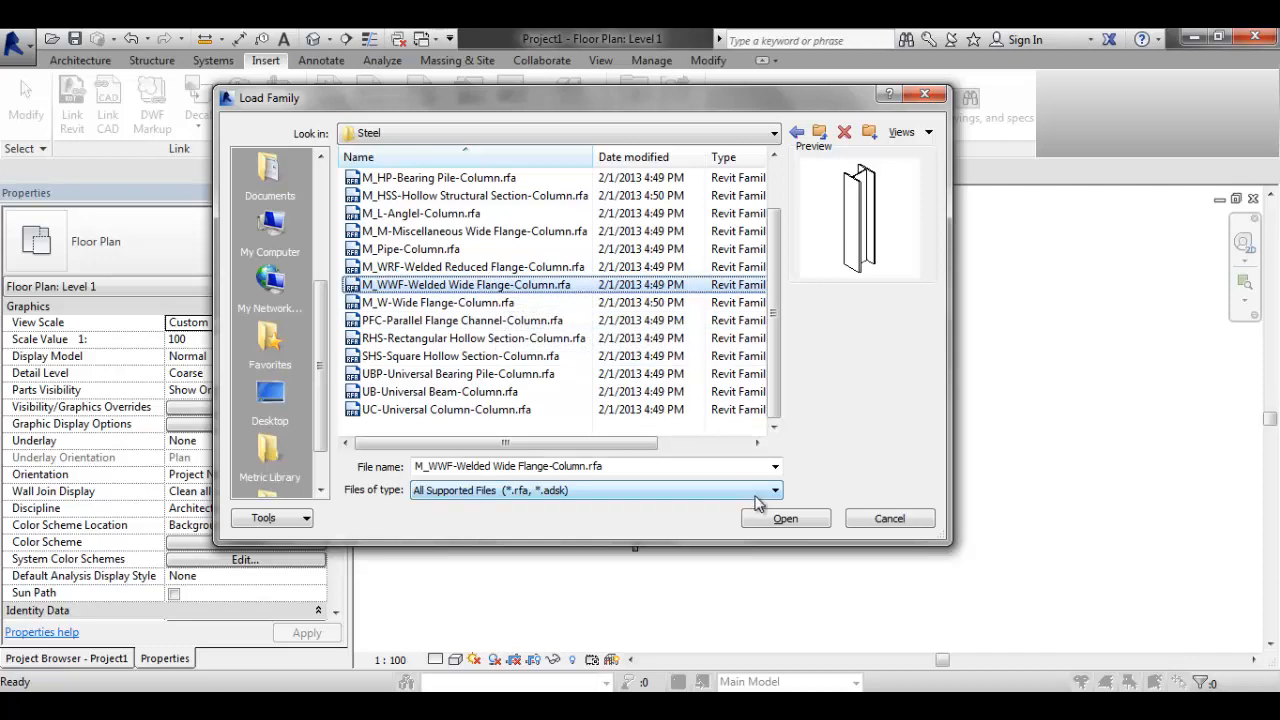
{"action": "left_click", "coordinate": [797, 525]}
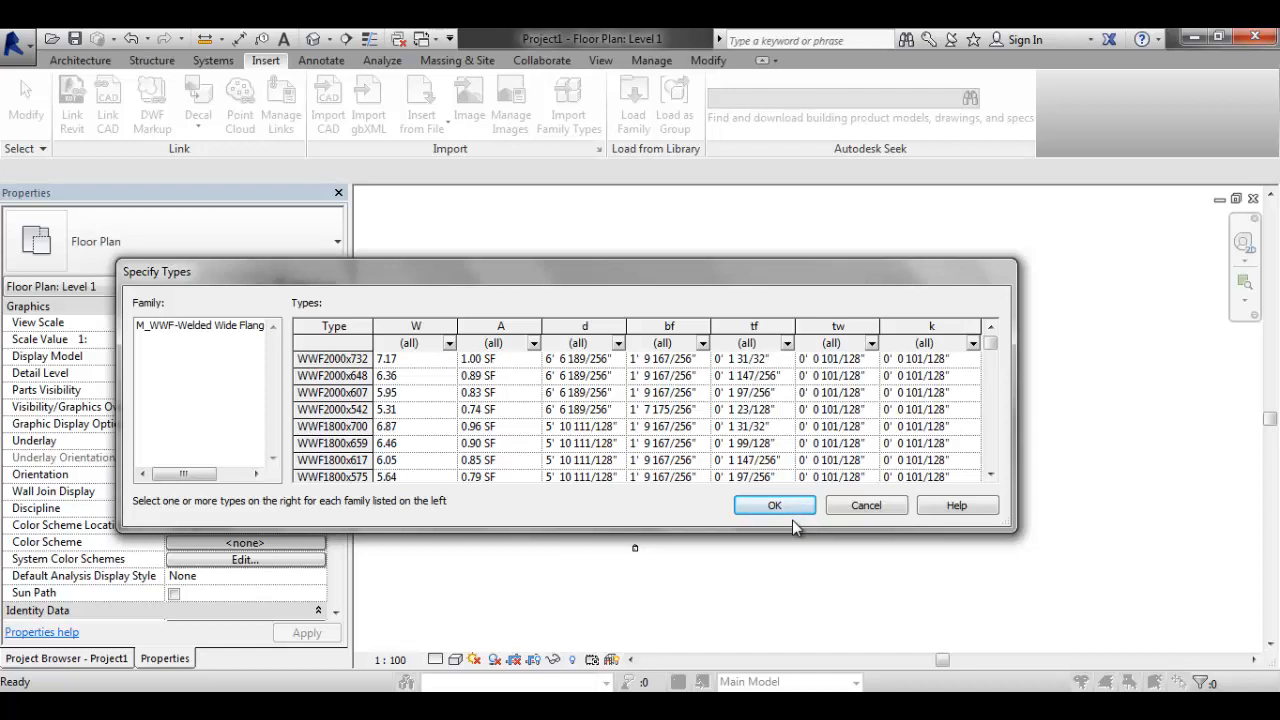
{"action": "left_click", "coordinate": [360, 426]}
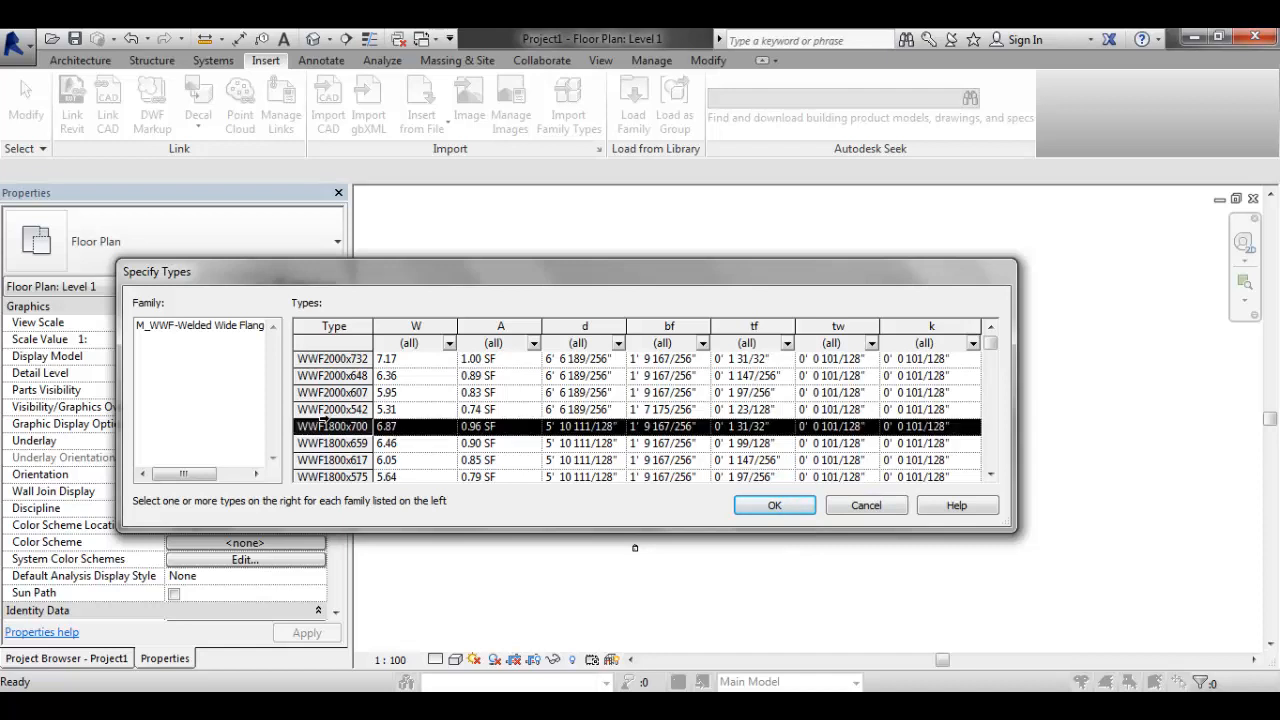
{"action": "scroll", "coordinate": [340, 430], "scroll_direction": "down", "scroll_amount": 3}
{"action": "scroll", "coordinate": [343, 434], "scroll_direction": "down", "scroll_amount": 12}
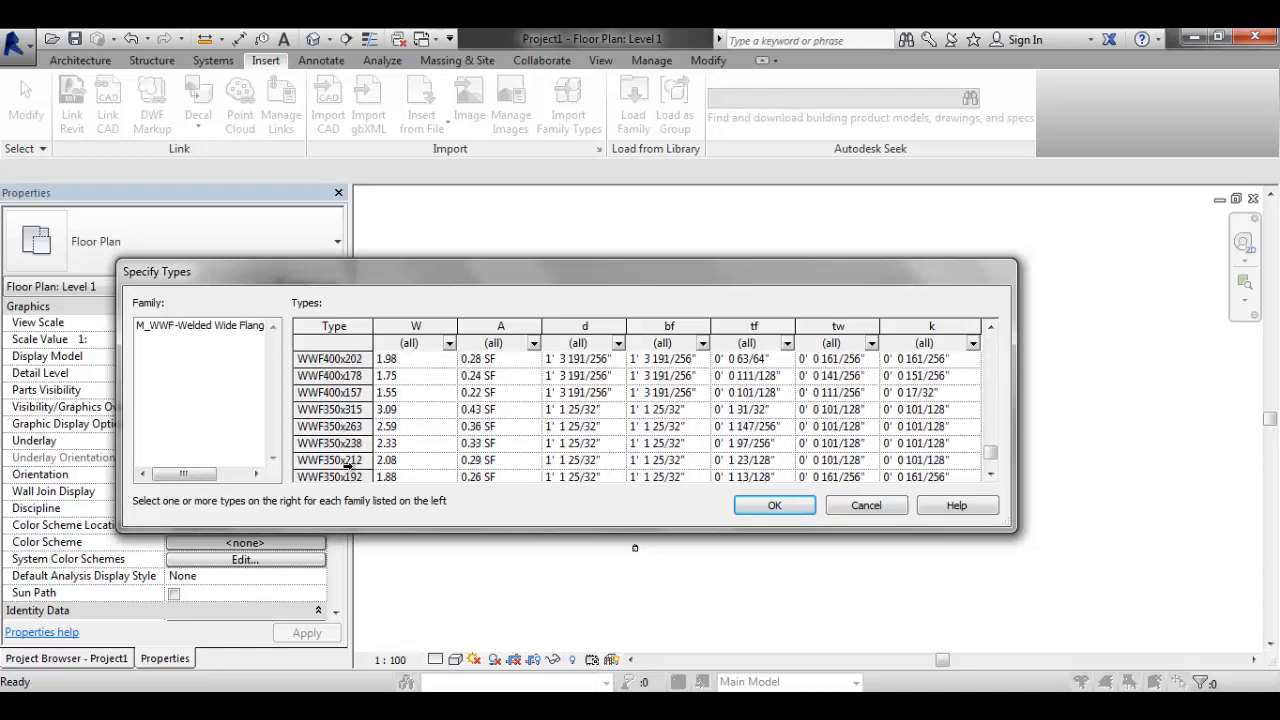
{"action": "left_click_drag", "start_coordinate": [352, 447], "coordinate": [338, 358]}
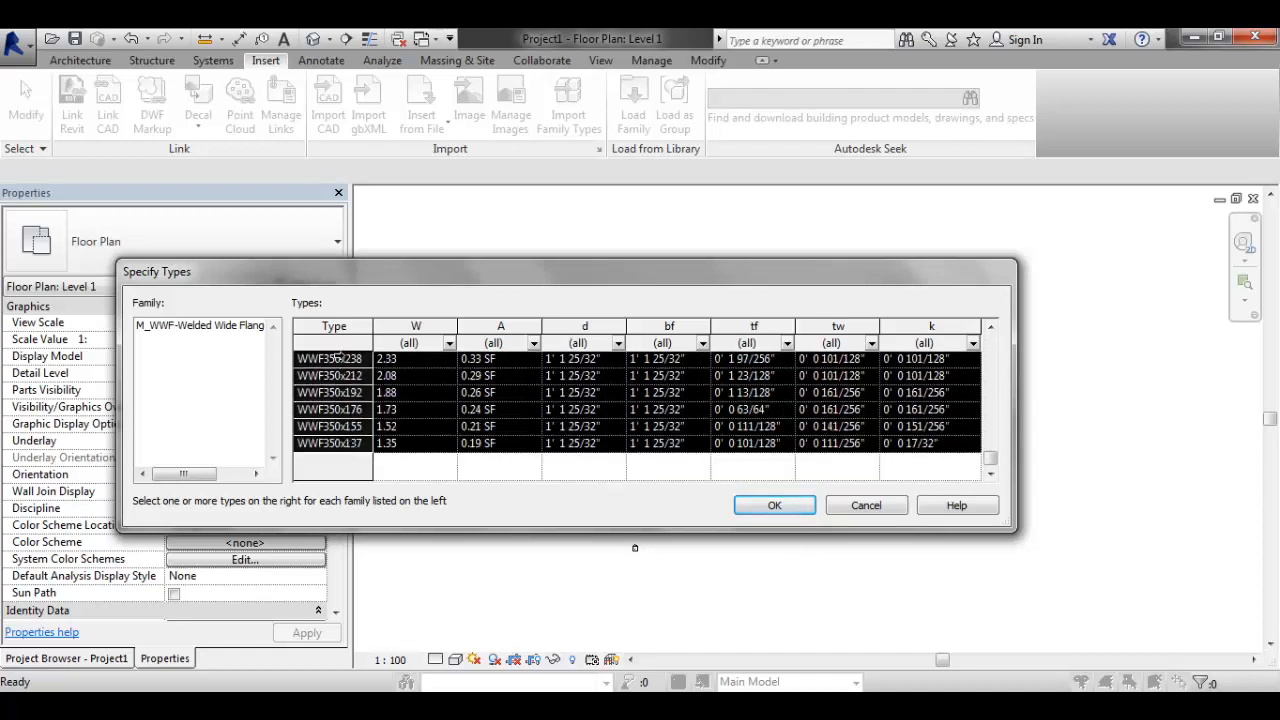
{"action": "scroll", "coordinate": [323, 400], "scroll_direction": "up", "scroll_amount": 3}
{"action": "scroll", "coordinate": [321, 424], "scroll_direction": "down", "scroll_amount": 3}
{"action": "left_click", "coordinate": [802, 508]}
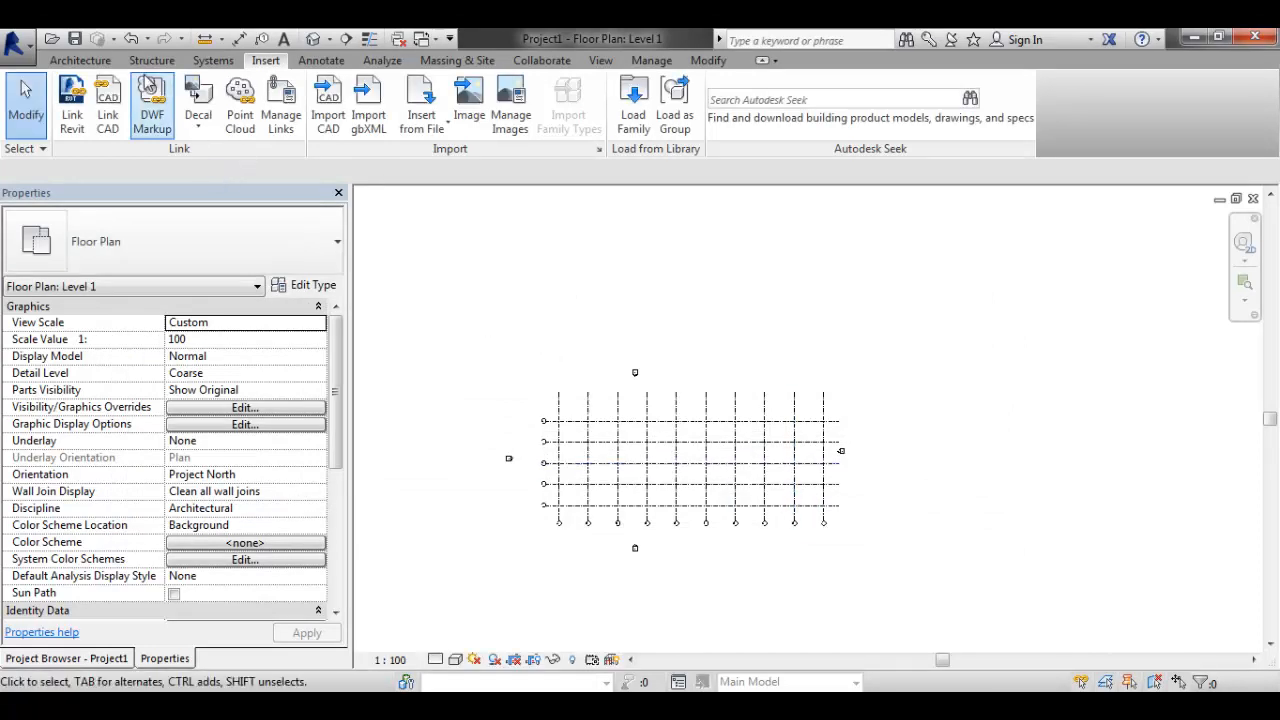
- Place two vertical WWF350x155 structural columns beside the second vertical grid line, one above and one below the uppermost horizontal grid line
{"action": "left_click", "coordinate": [80, 60]}
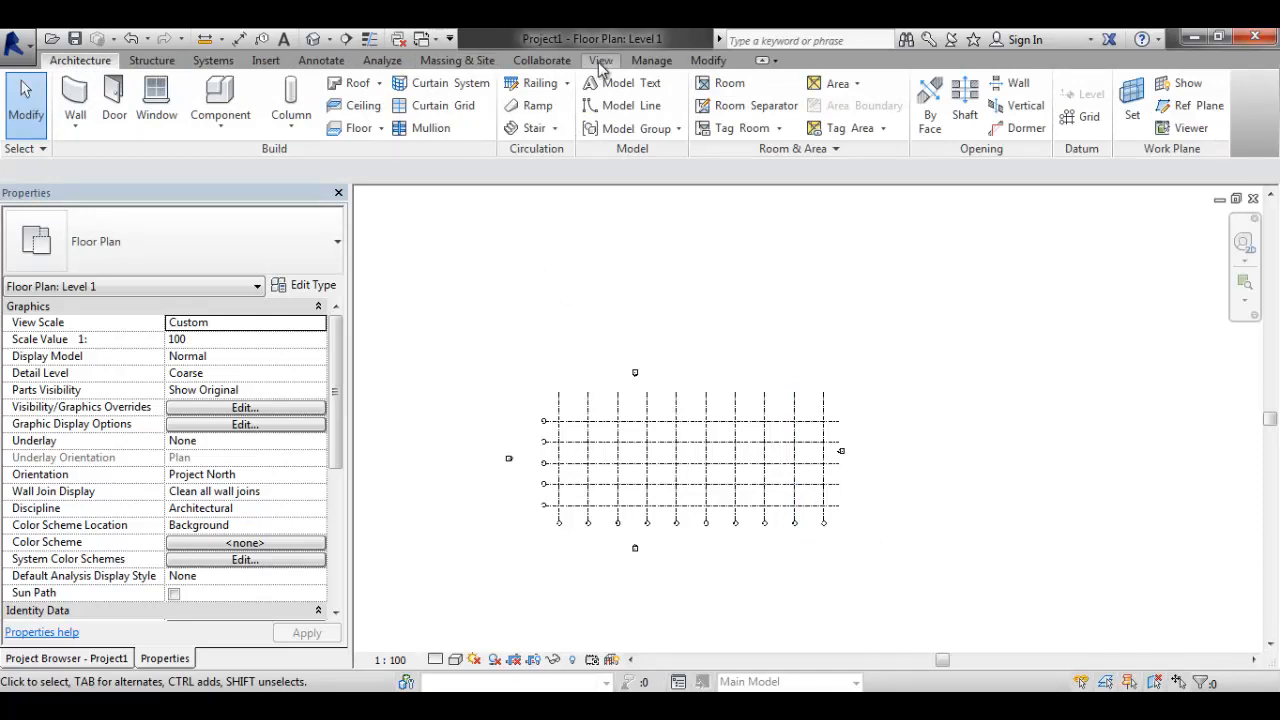
{"action": "left_click", "coordinate": [160, 61]}
{"action": "left_click", "coordinate": [168, 92]}
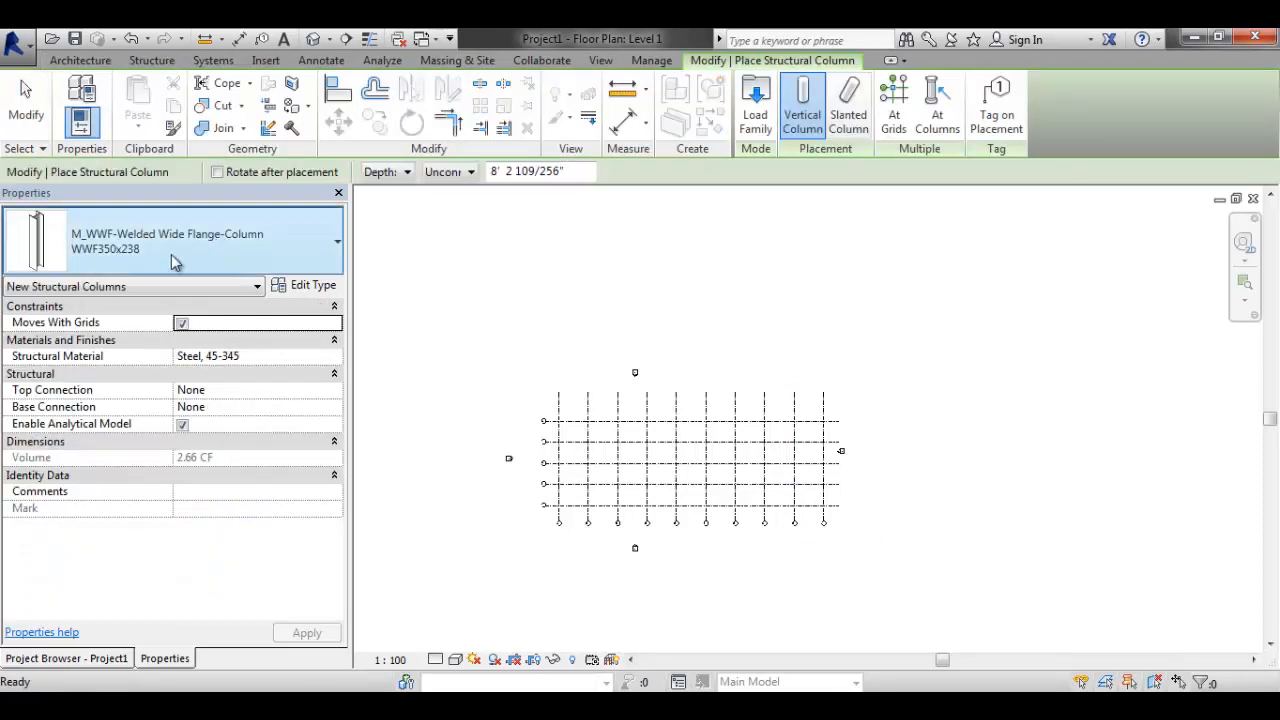
{"action": "left_click", "coordinate": [142, 249]}
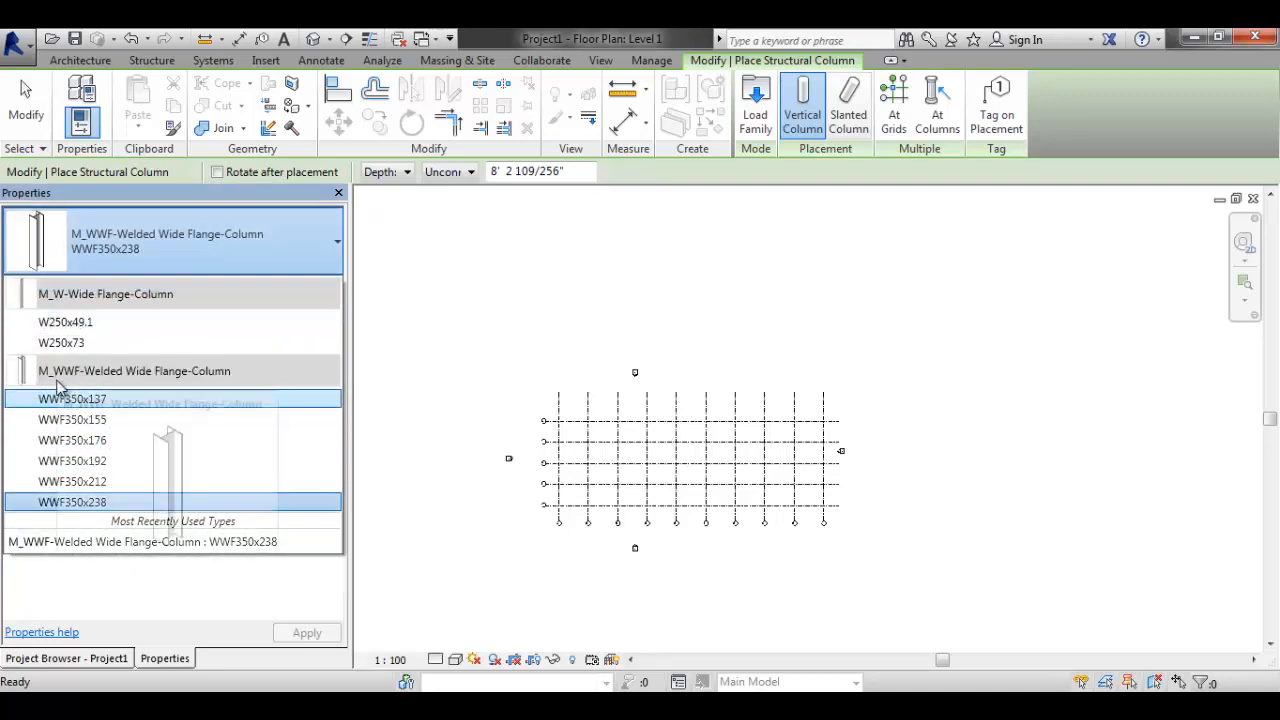
{"action": "left_click", "coordinate": [68, 422]}
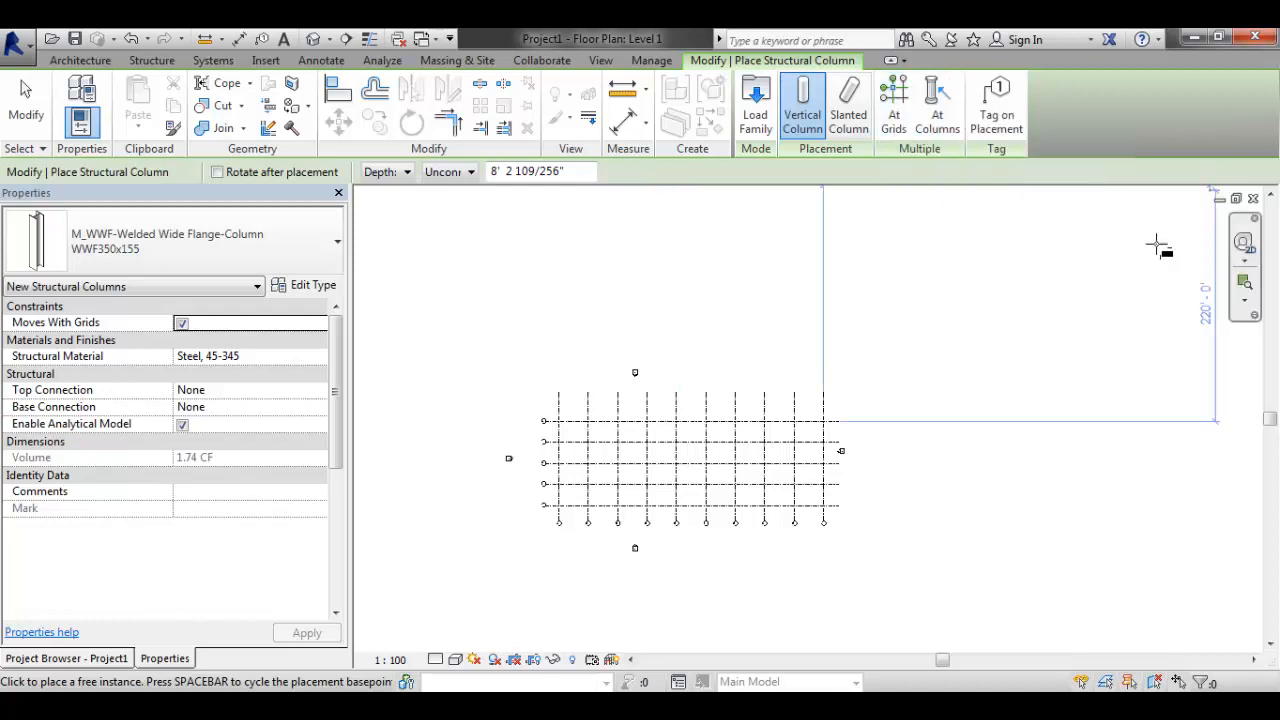
{"action": "scroll", "coordinate": [591, 429], "scroll_direction": "up", "scroll_amount": 4}
{"action": "left_click", "coordinate": [450, 368]}
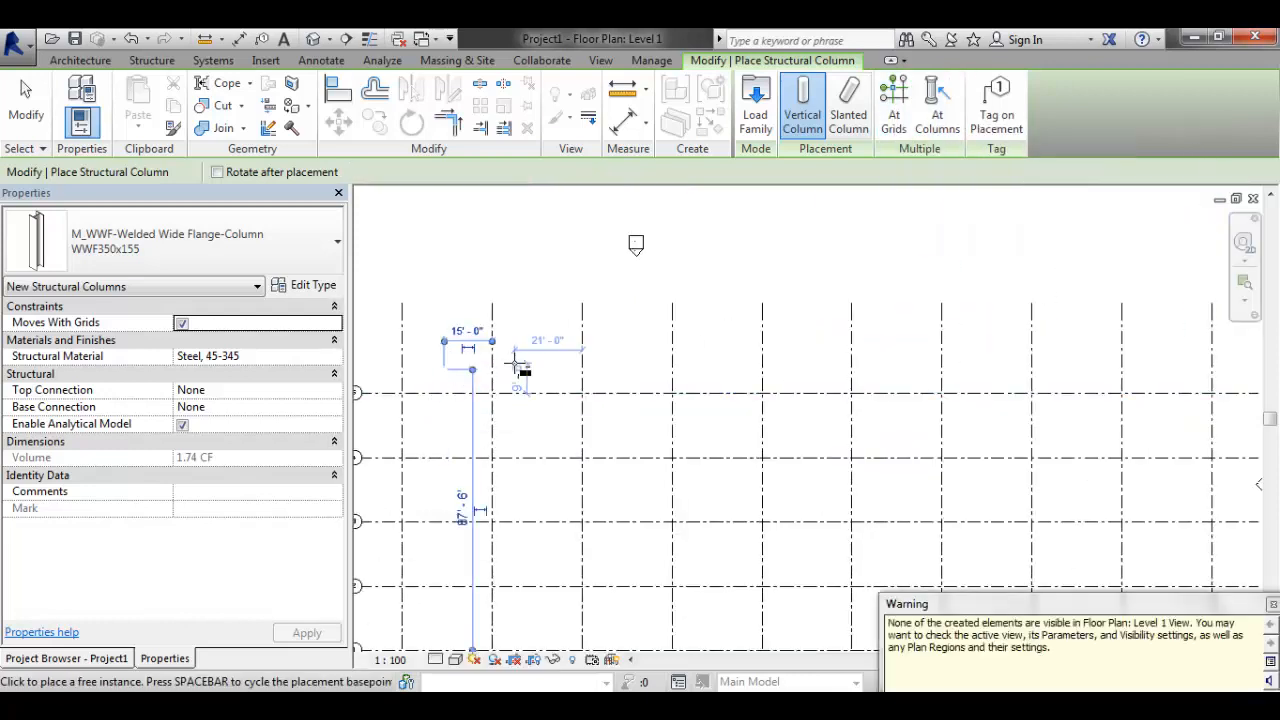
{"action": "left_click", "coordinate": [483, 412]}
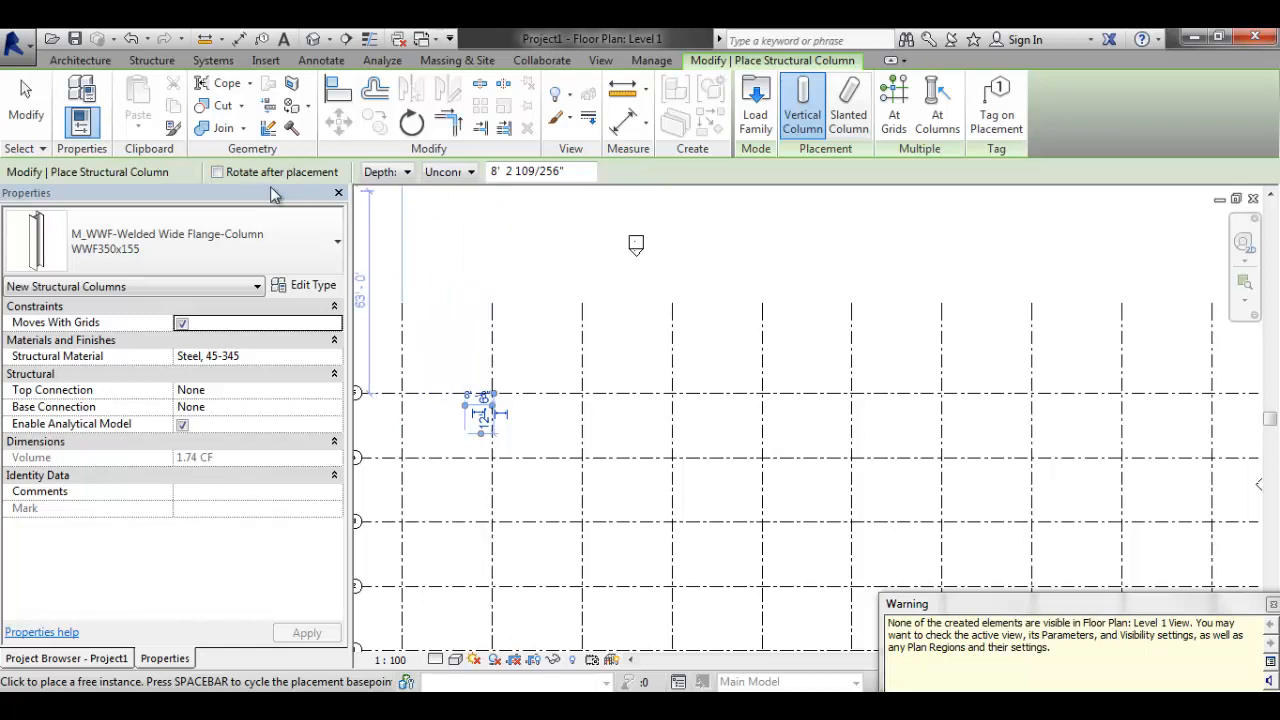
- Try to set the structural column's depth constraint to Level 1 and to Level 3
{"action": "left_click", "coordinate": [400, 177]}
{"action": "left_click", "coordinate": [472, 180]}
{"action": "left_click", "coordinate": [378, 177]}
{"action": "left_click", "coordinate": [460, 173]}
{"action": "left_click", "coordinate": [458, 174]}
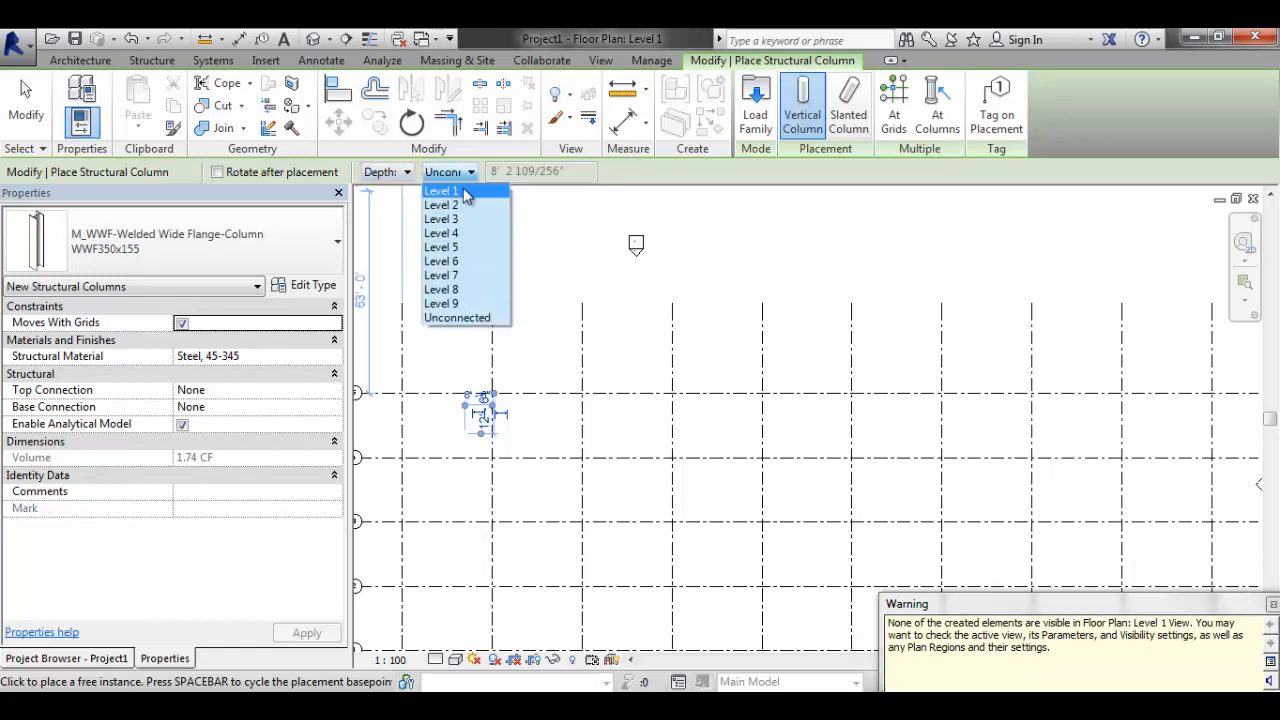
{"action": "left_click", "coordinate": [465, 193]}
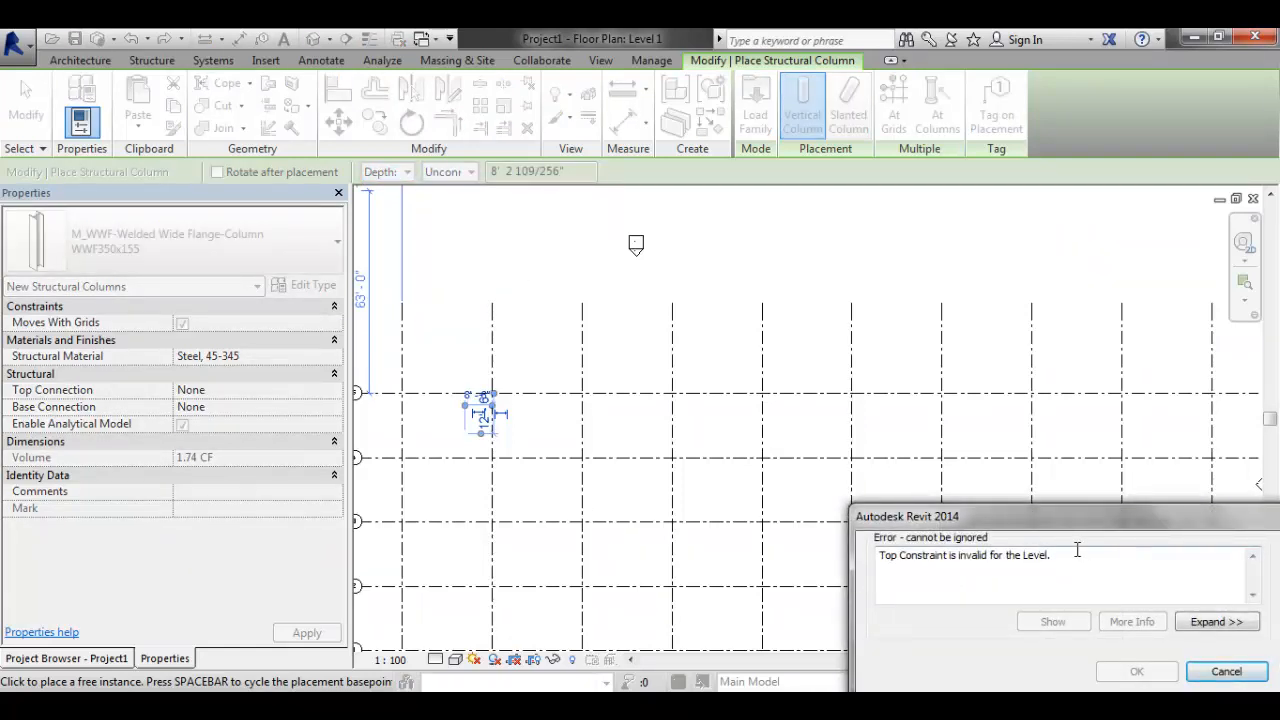
{"action": "left_click_drag", "start_coordinate": [1041, 517], "coordinate": [952, 510]}
{"action": "left_click", "coordinate": [1127, 660]}
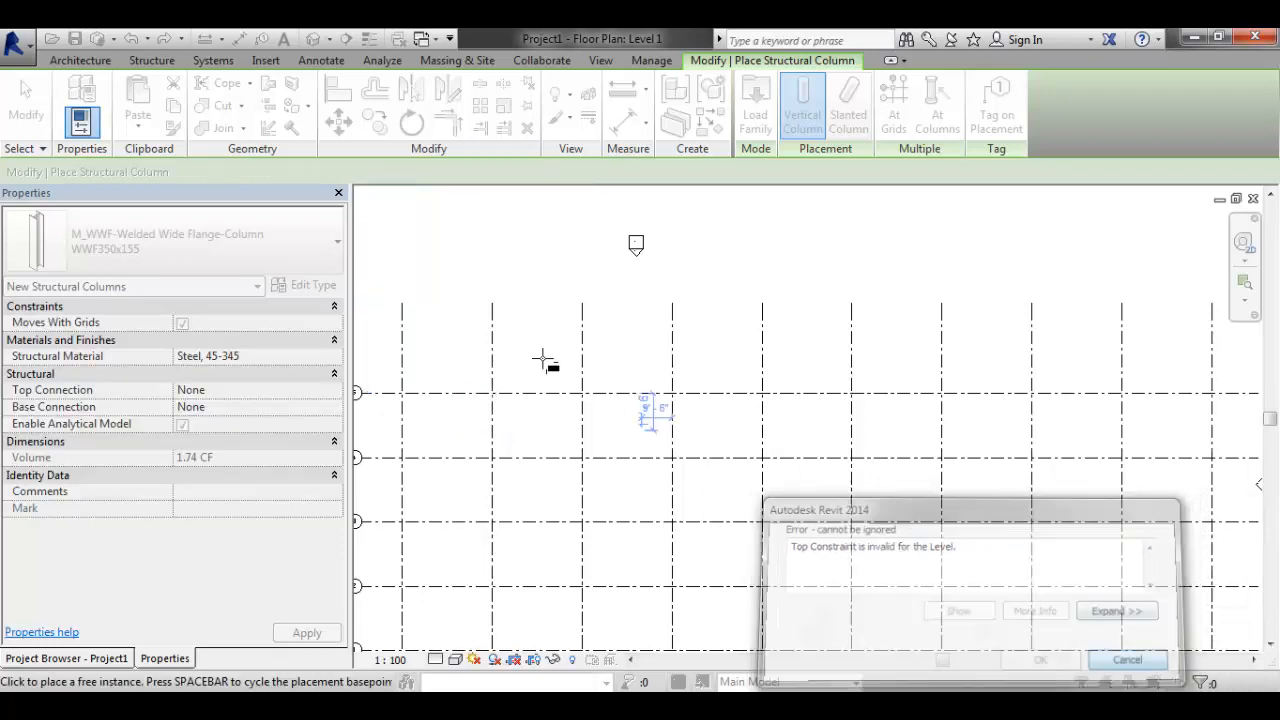
{"action": "left_click", "coordinate": [450, 172]}
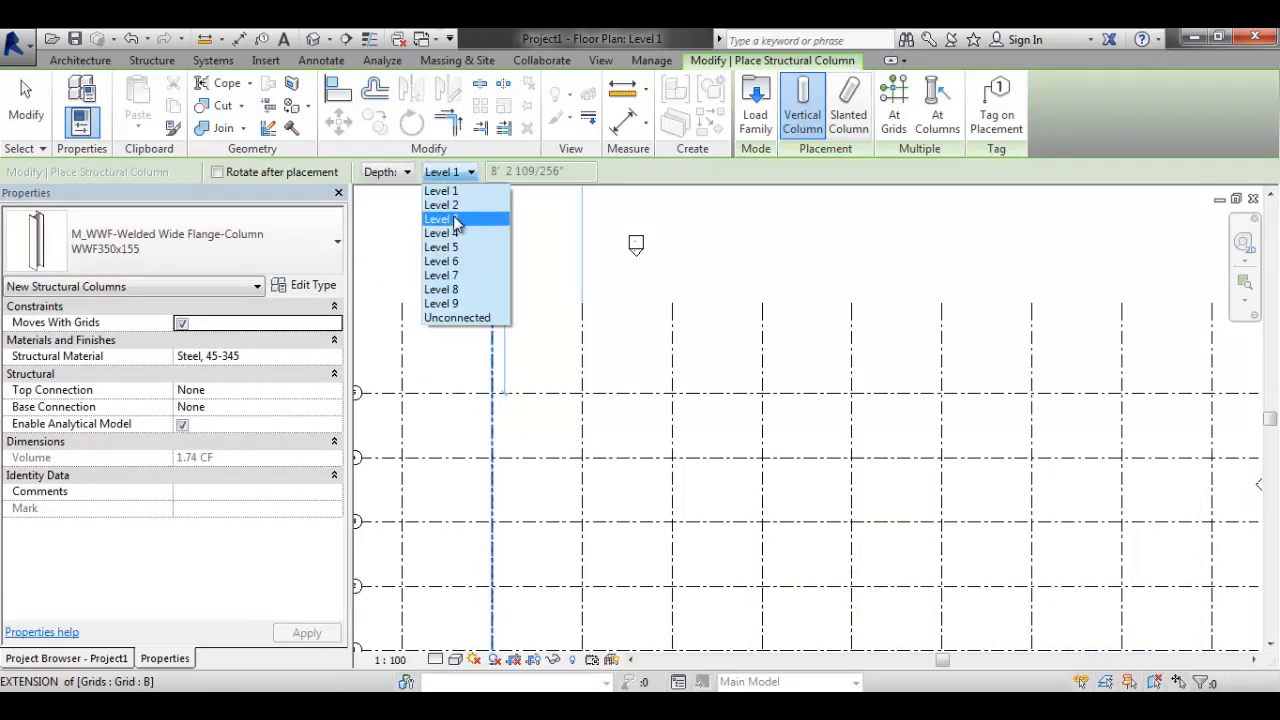
{"action": "left_click", "coordinate": [452, 219]}
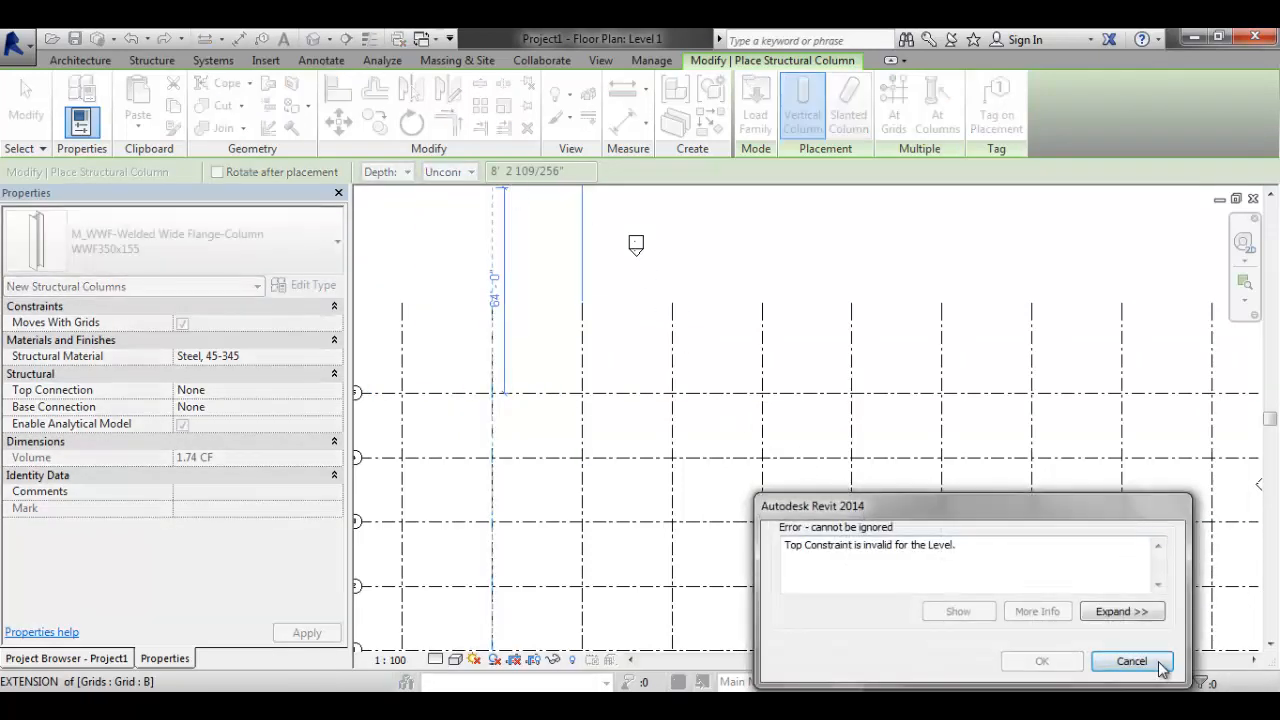
{"action": "left_click", "coordinate": [1131, 661]}
{"action": "key", "text": "Escape"}
- Open the default 3D view and bring all the placed columns into sight
{"action": "scroll", "coordinate": [563, 364], "scroll_direction": "down", "scroll_amount": 2}
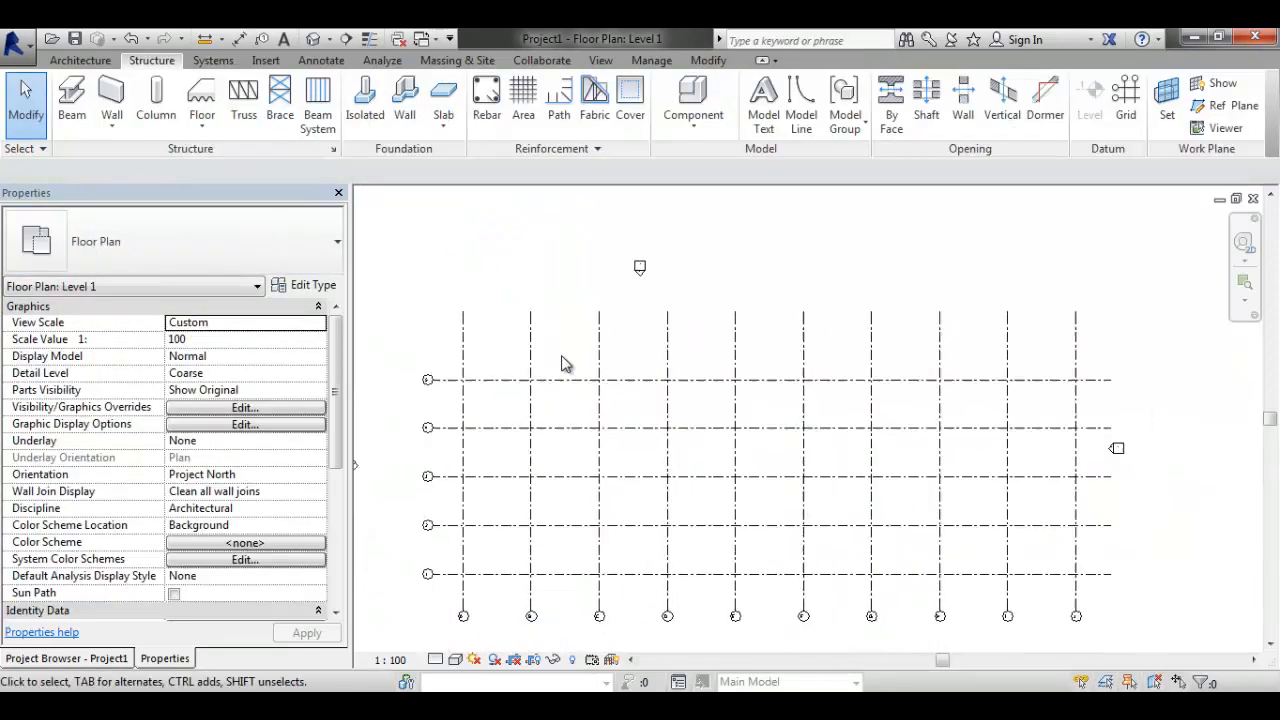
{"action": "scroll", "coordinate": [563, 364], "scroll_direction": "down", "scroll_amount": 1}
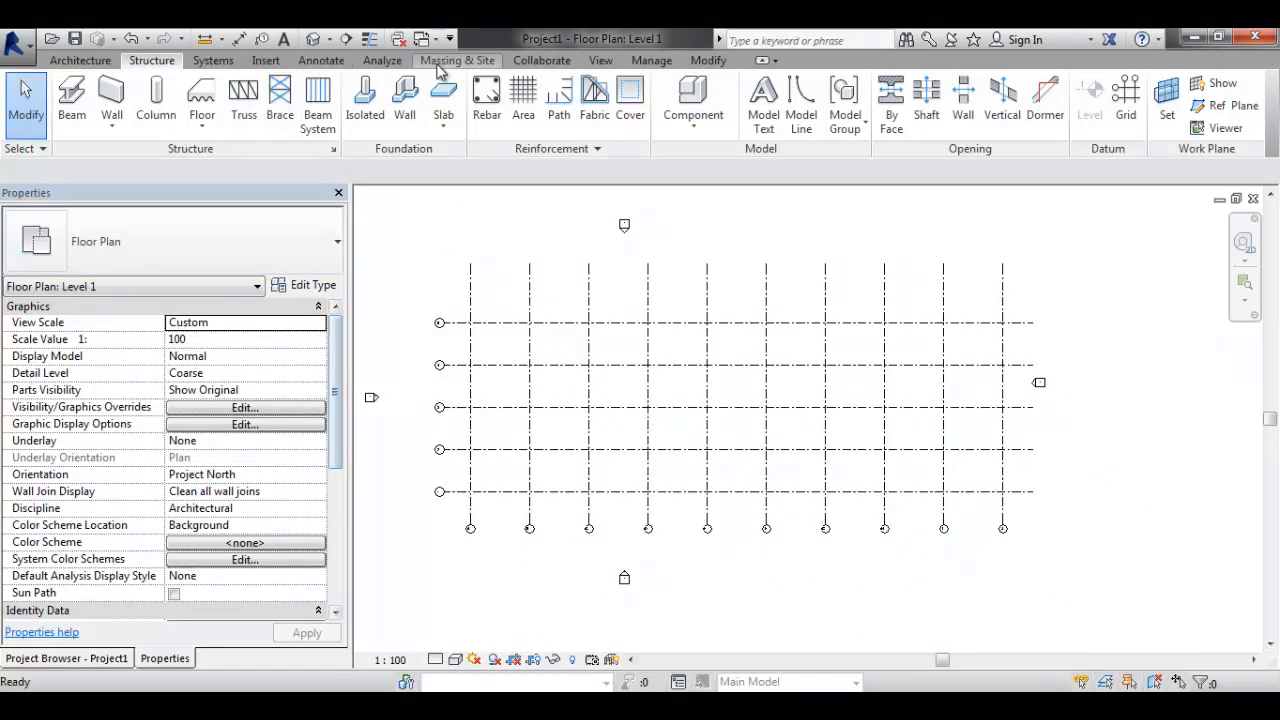
{"action": "left_click", "coordinate": [314, 40]}
{"action": "scroll", "coordinate": [634, 366], "scroll_direction": "down", "scroll_amount": 4}
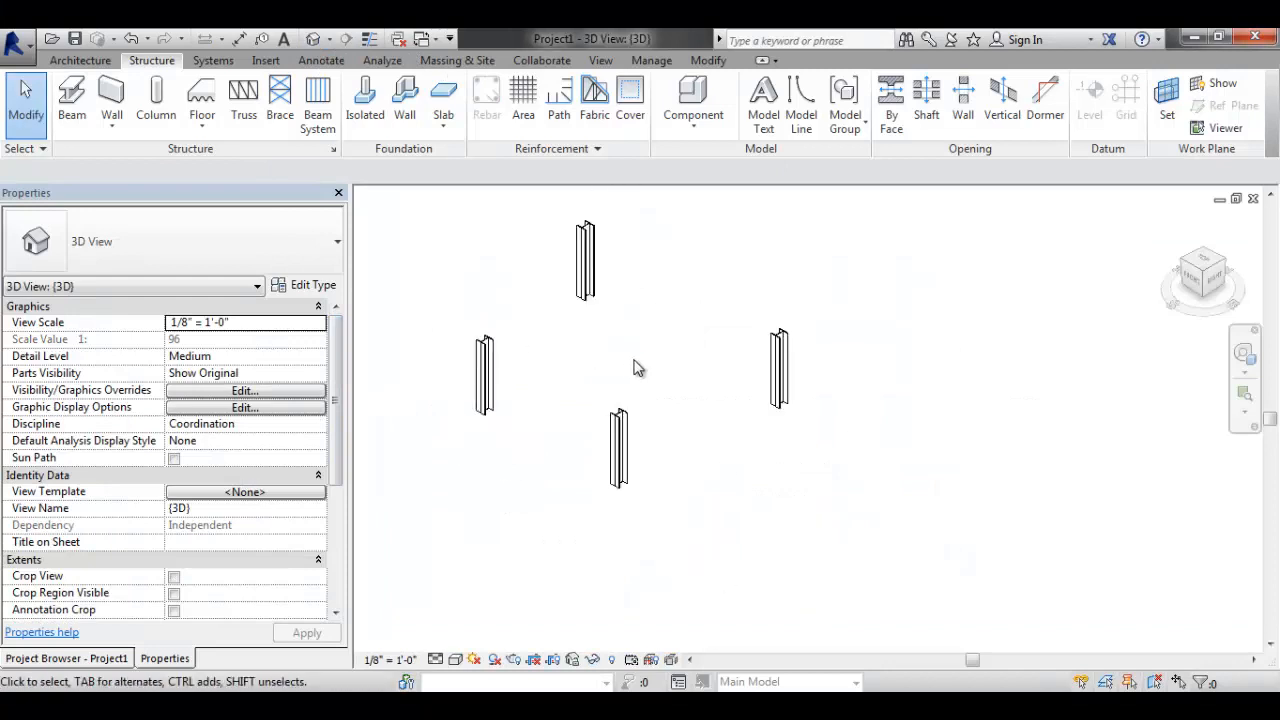
- Open the North elevation and bring the four structural columns below Level 1 into close view
{"action": "left_click", "coordinate": [67, 660]}
{"action": "double_click", "coordinate": [78, 401]}
{"action": "scroll", "coordinate": [1000, 500], "scroll_direction": "up", "scroll_amount": 4}
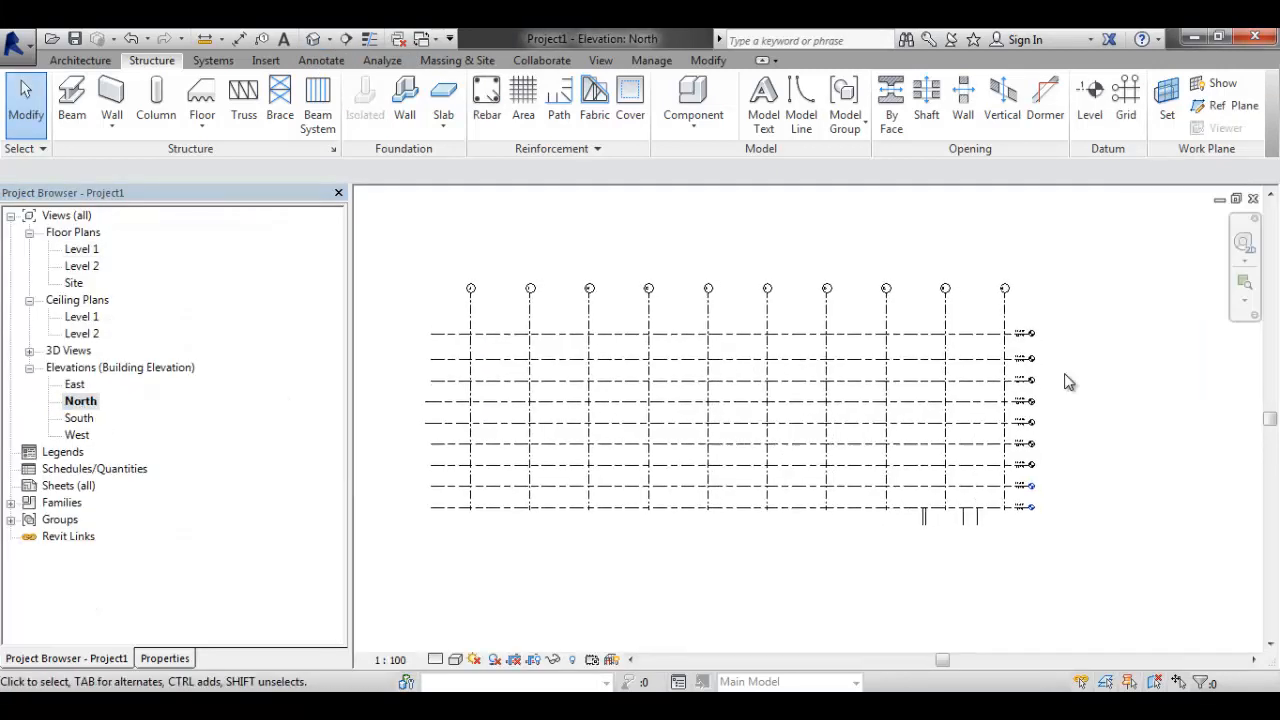
{"action": "scroll", "coordinate": [1003, 498], "scroll_direction": "up", "scroll_amount": 3}
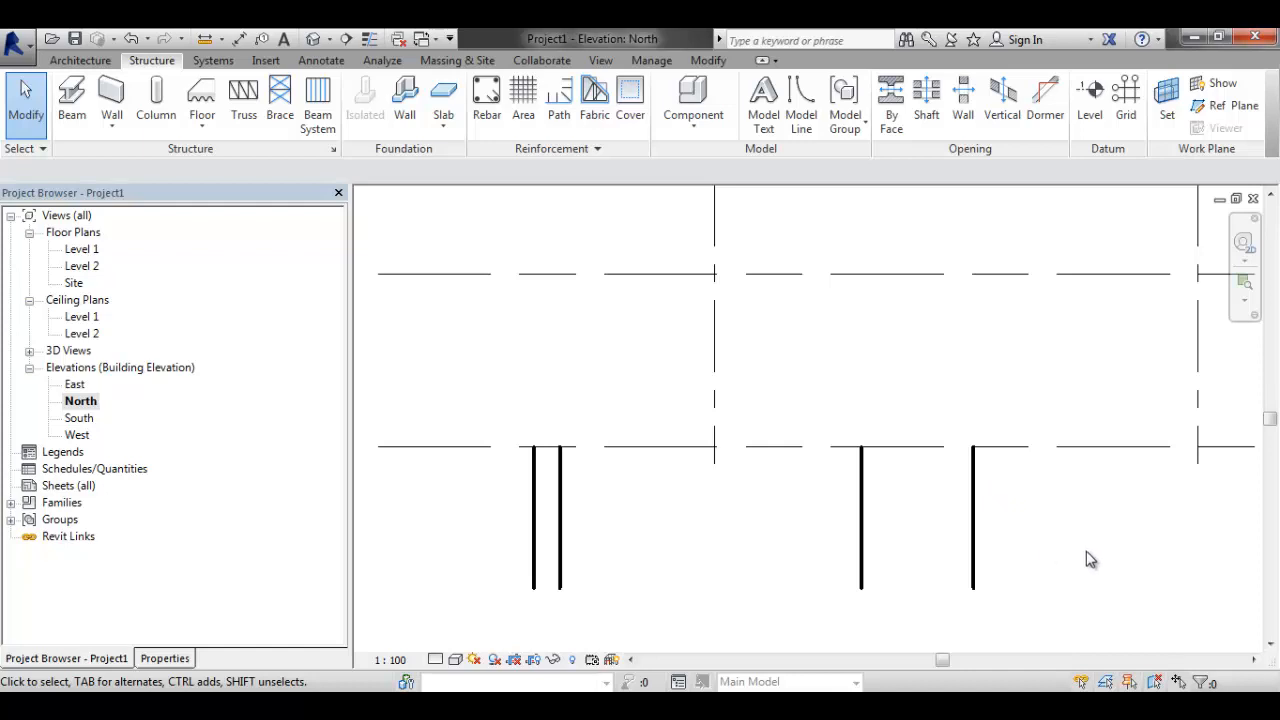
{"action": "left_click_drag", "start_coordinate": [1088, 538], "coordinate": [424, 541]}
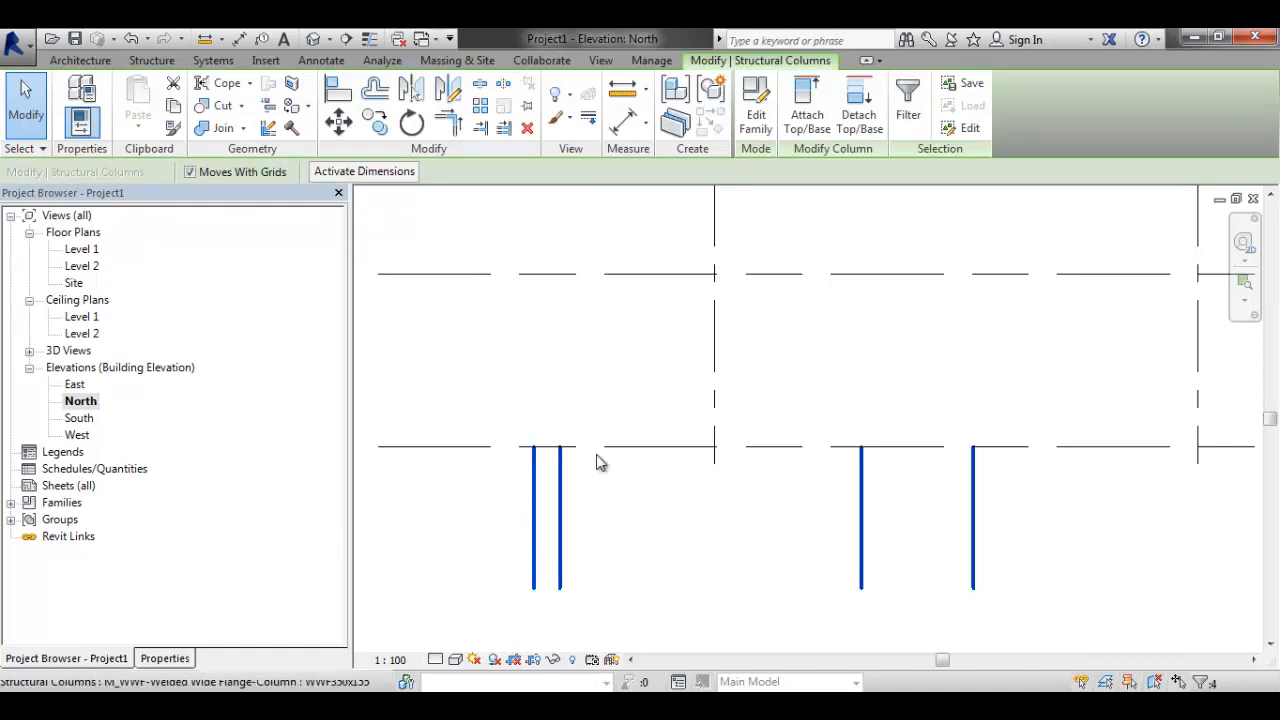
{"action": "middle_click_drag", "start_coordinate": [730, 510], "coordinate": [737, 512]}
{"action": "left_click", "coordinate": [713, 521]}
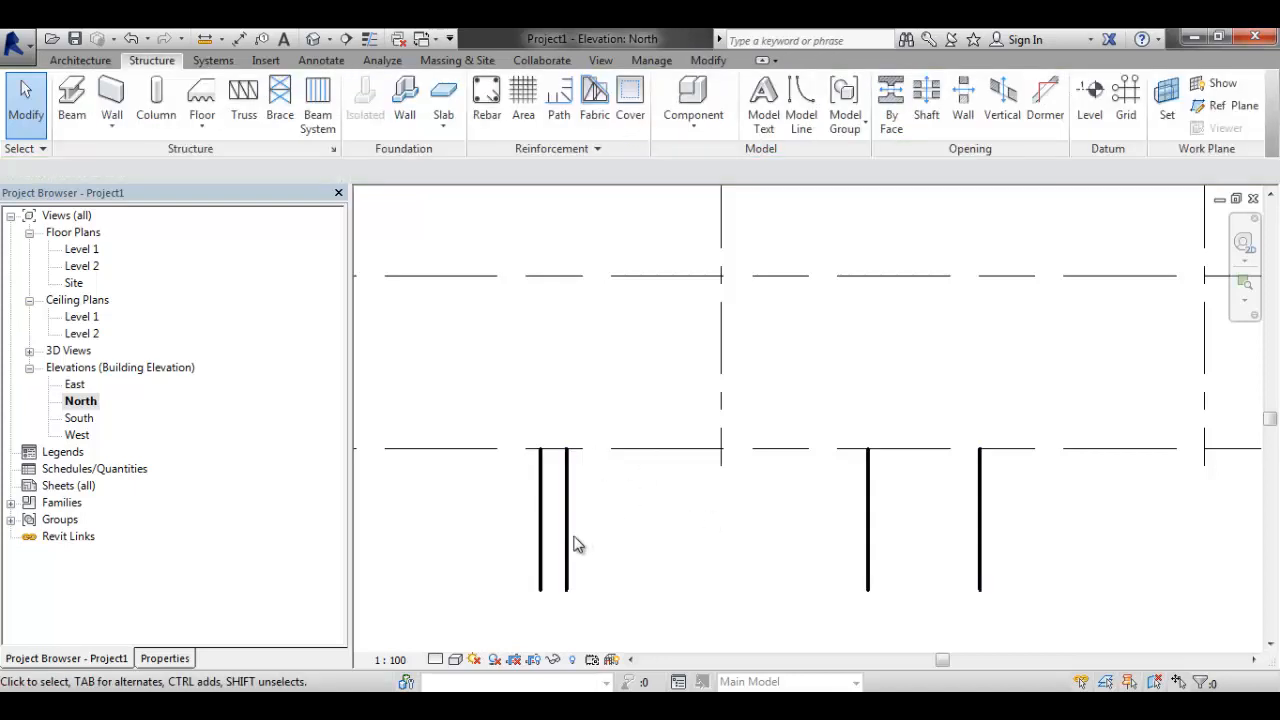
- Set the top level of the second column from the left below Level 1 to Level 2
{"action": "left_click", "coordinate": [567, 540]}
{"action": "left_click", "coordinate": [540, 520], "text": "ctrl"}
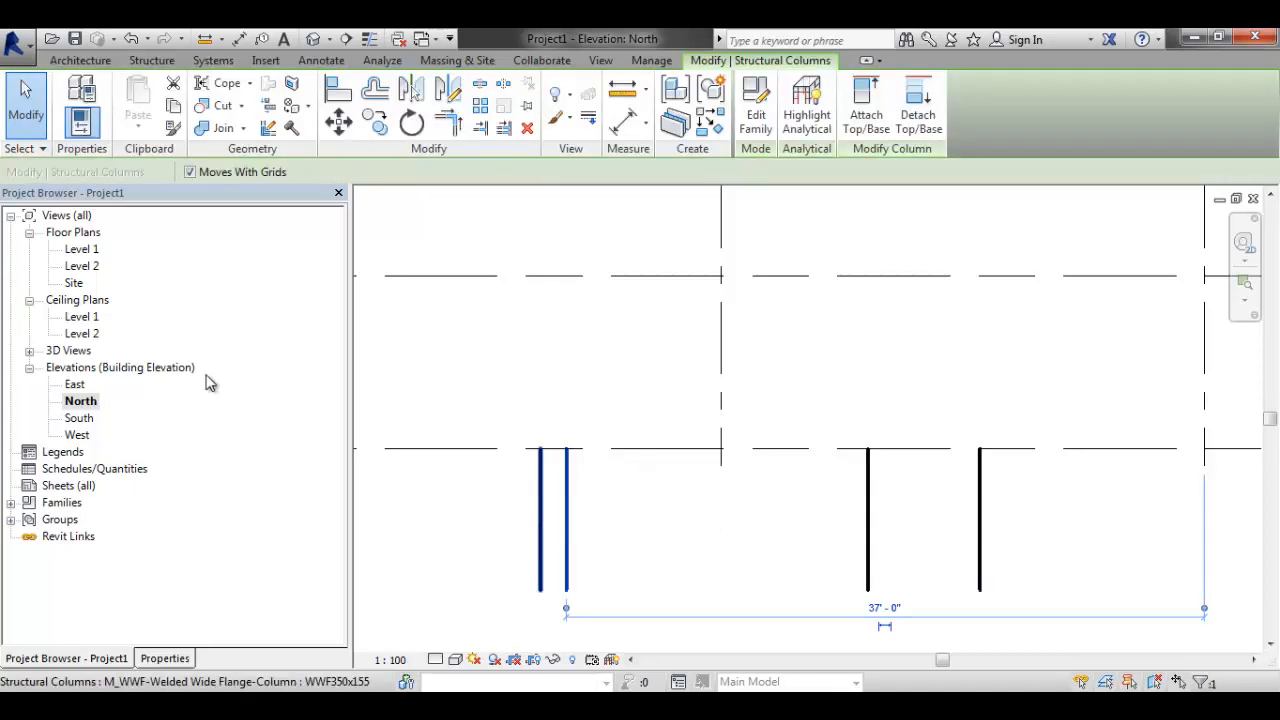
{"action": "left_click", "coordinate": [163, 658]}
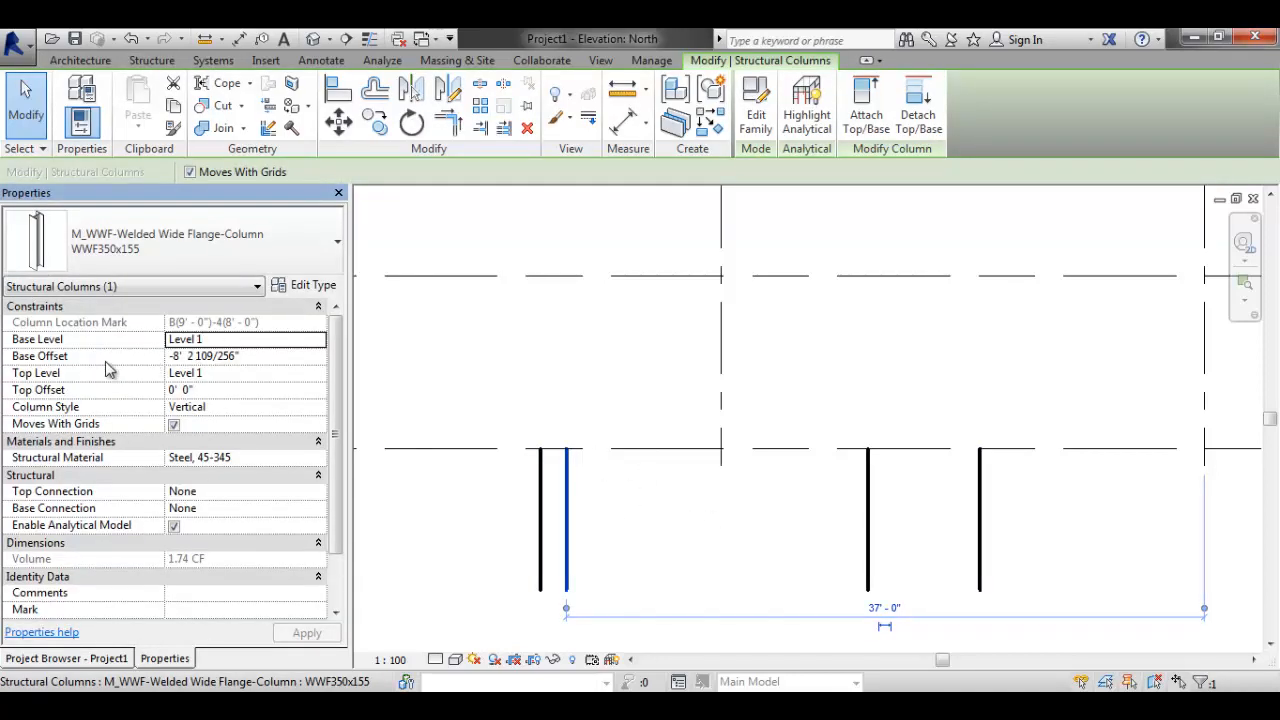
{"action": "left_click", "coordinate": [257, 360]}
{"action": "left_click", "coordinate": [257, 374]}
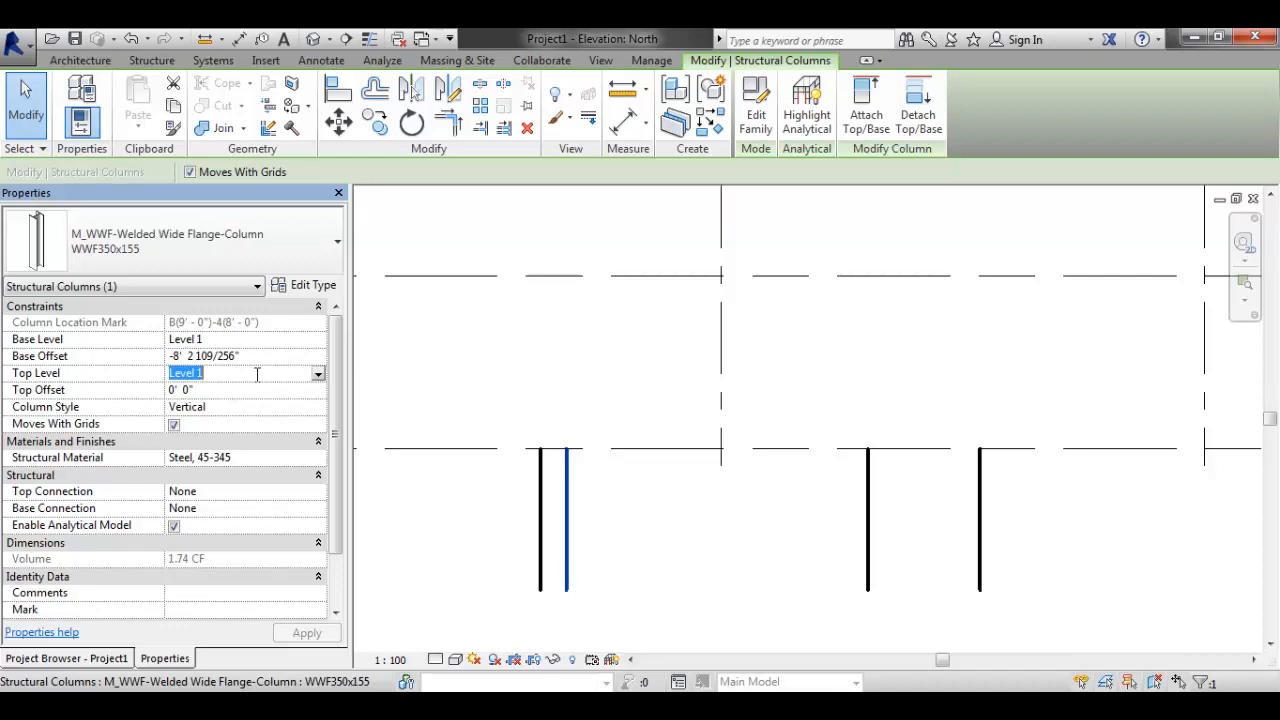
{"action": "left_click", "coordinate": [318, 376]}
{"action": "left_click", "coordinate": [190, 406]}
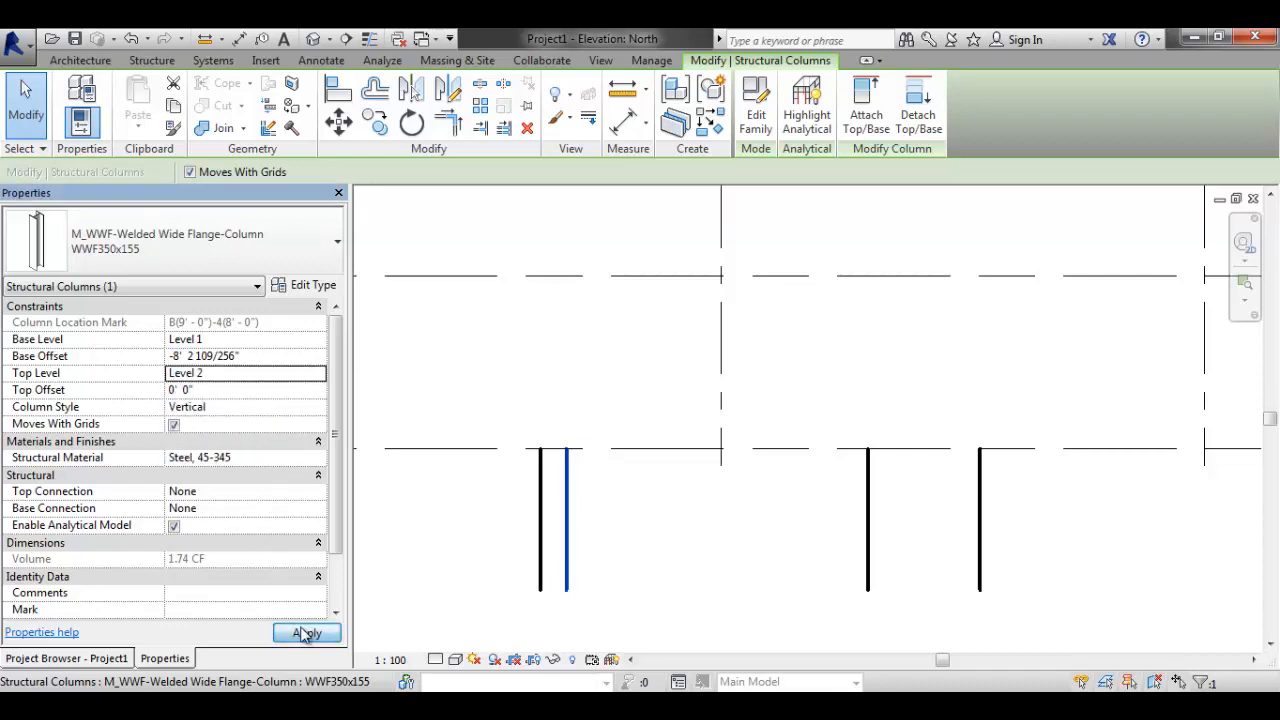
{"action": "left_click", "coordinate": [305, 633]}
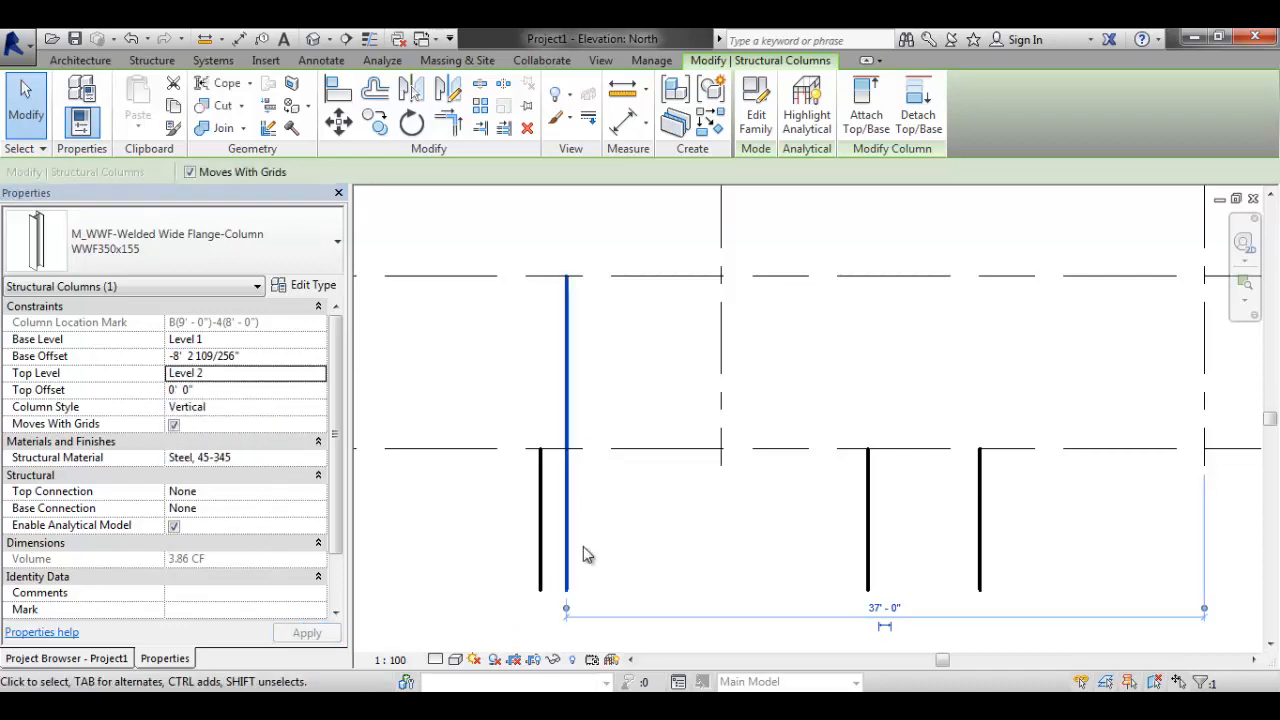
- Try to set the base offset of all four structural columns to 0
{"action": "left_click", "coordinate": [203, 362]}
{"action": "middle_click_drag", "start_coordinate": [866, 483], "coordinate": [820, 467]}
{"action": "left_click_drag", "start_coordinate": [986, 478], "coordinate": [946, 514]}
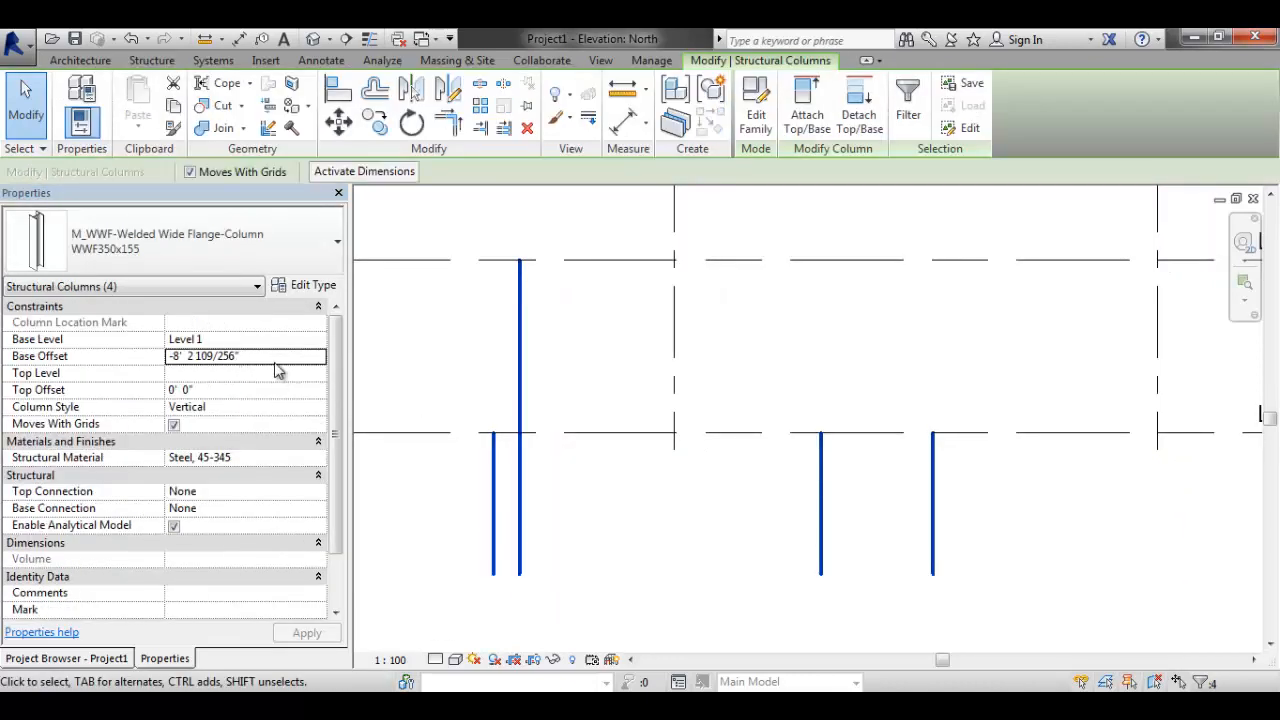
{"action": "left_click", "coordinate": [276, 362]}
{"action": "type", "text": "0"}
{"action": "key", "text": "Return"}
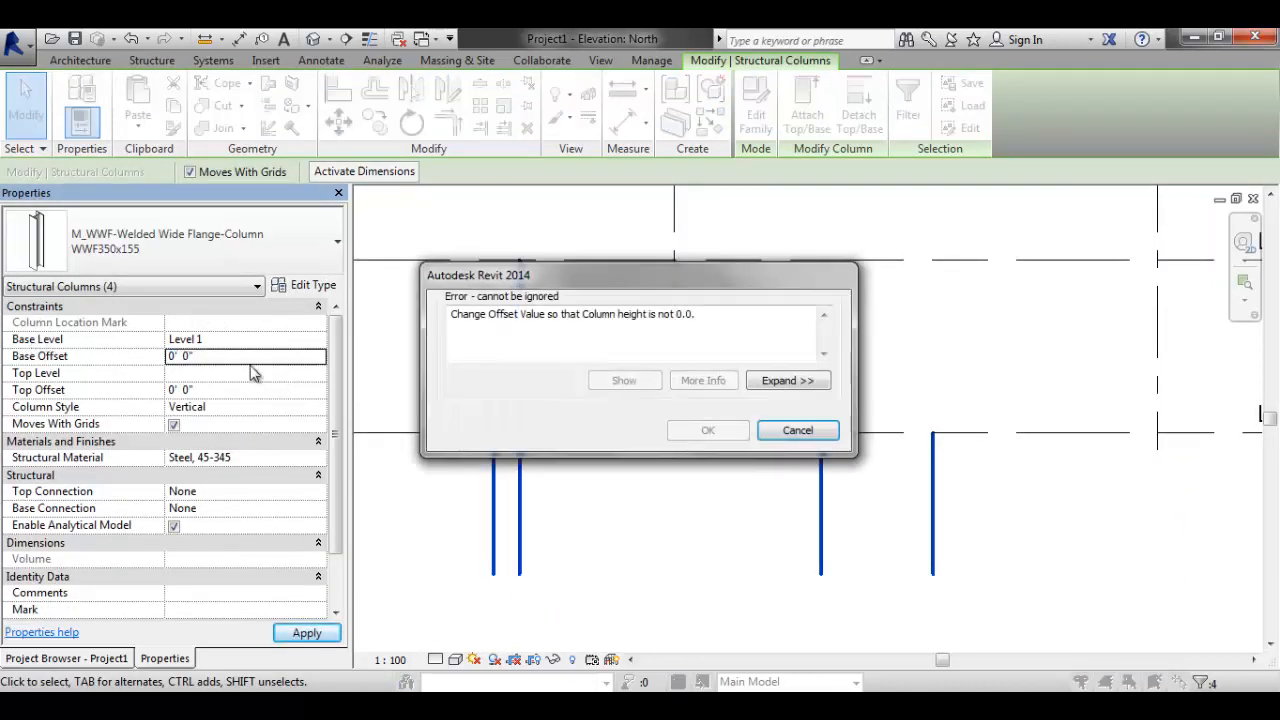
{"action": "left_click", "coordinate": [797, 432]}
- Set the top level of all four structural columns to Level 2 and their base offset to 0' 0"
{"action": "left_click", "coordinate": [236, 392]}
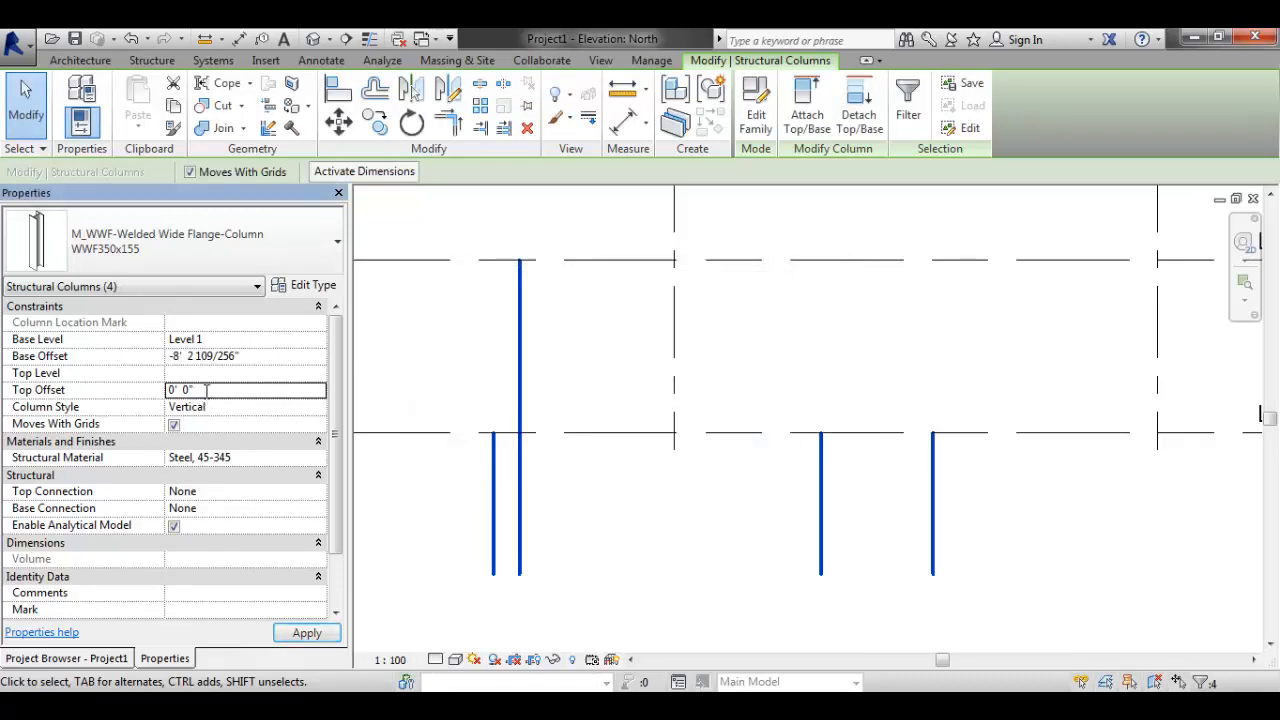
{"action": "left_click", "coordinate": [236, 407]}
{"action": "left_click", "coordinate": [240, 373]}
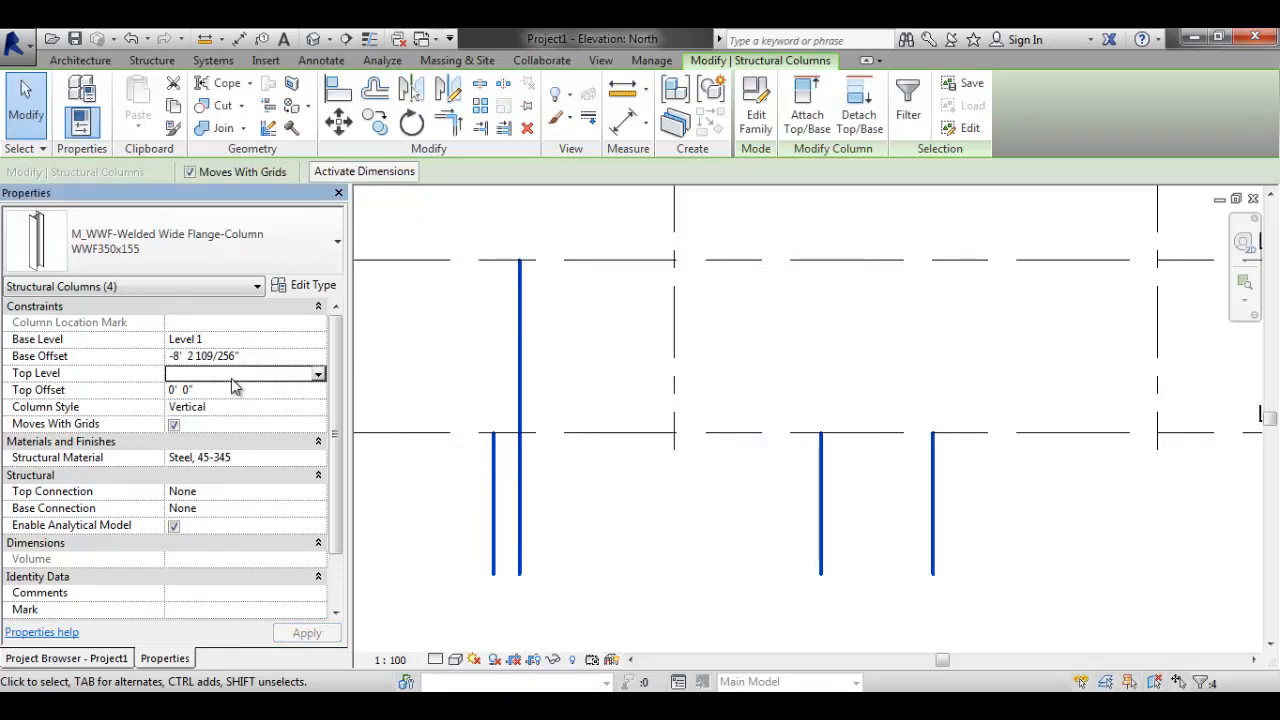
{"action": "left_click", "coordinate": [318, 373]}
{"action": "left_click", "coordinate": [182, 404]}
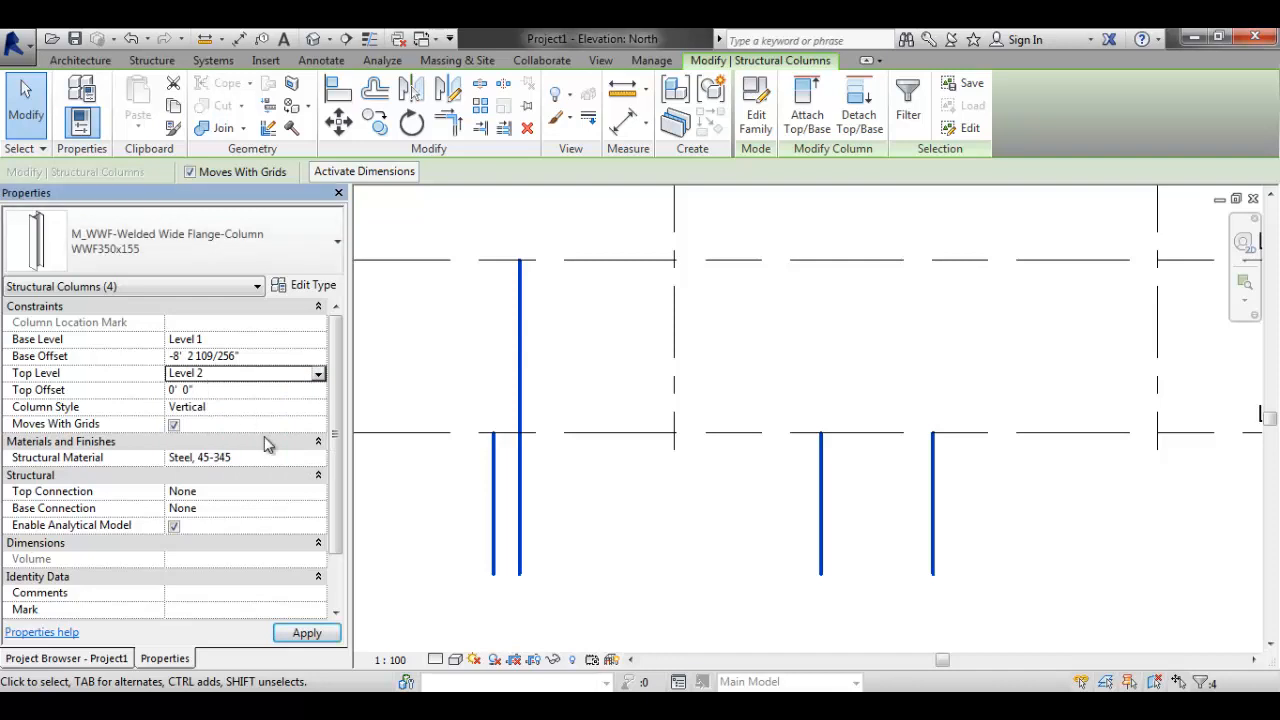
{"action": "left_click", "coordinate": [213, 392]}
{"action": "left_click", "coordinate": [251, 357]}
{"action": "left_click_drag", "start_coordinate": [251, 357], "coordinate": [94, 354]}
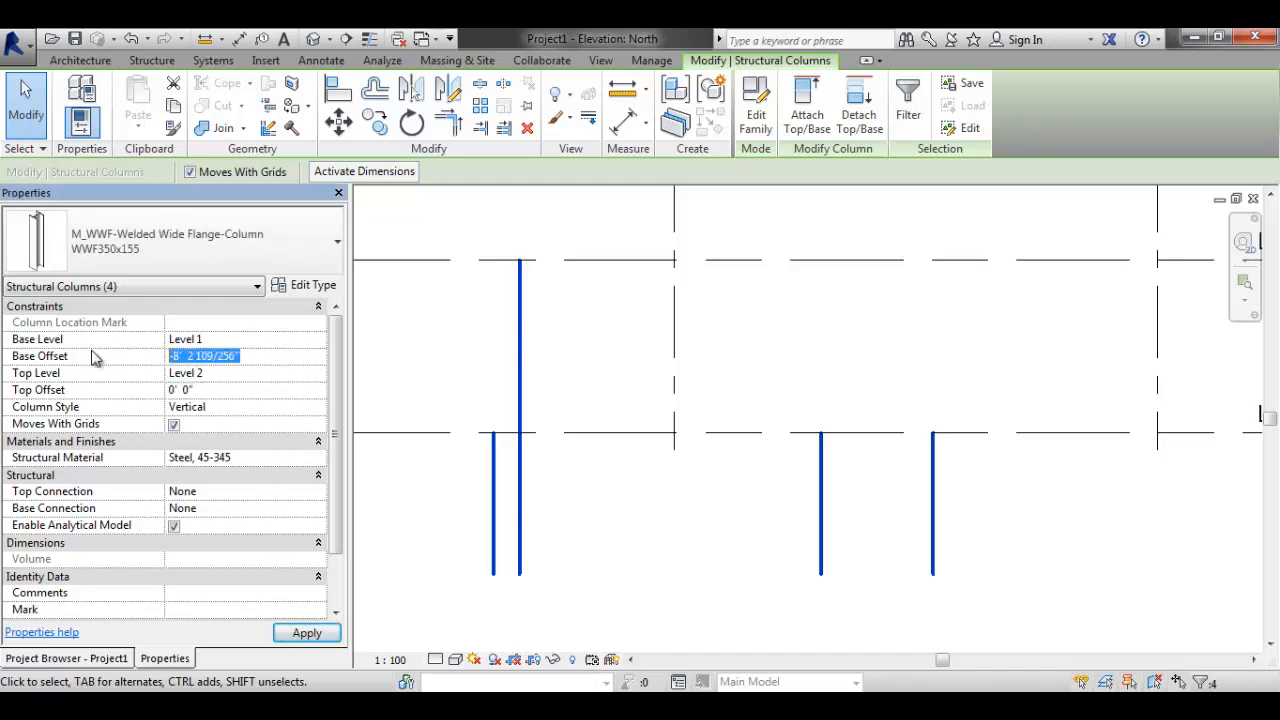
{"action": "type", "text": "0'  0"}
{"action": "key", "text": "Return"}
{"action": "scroll", "coordinate": [780, 487], "scroll_direction": "down", "scroll_amount": 3}
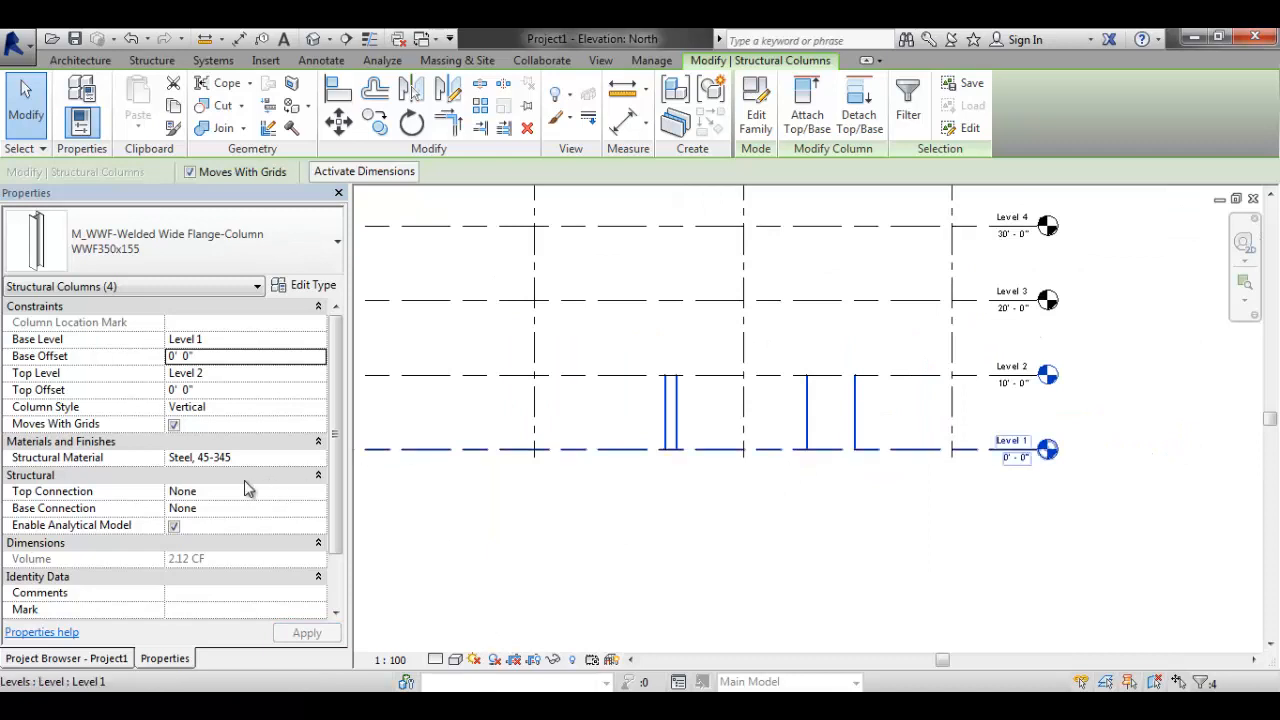
{"action": "left_click", "coordinate": [522, 549]}
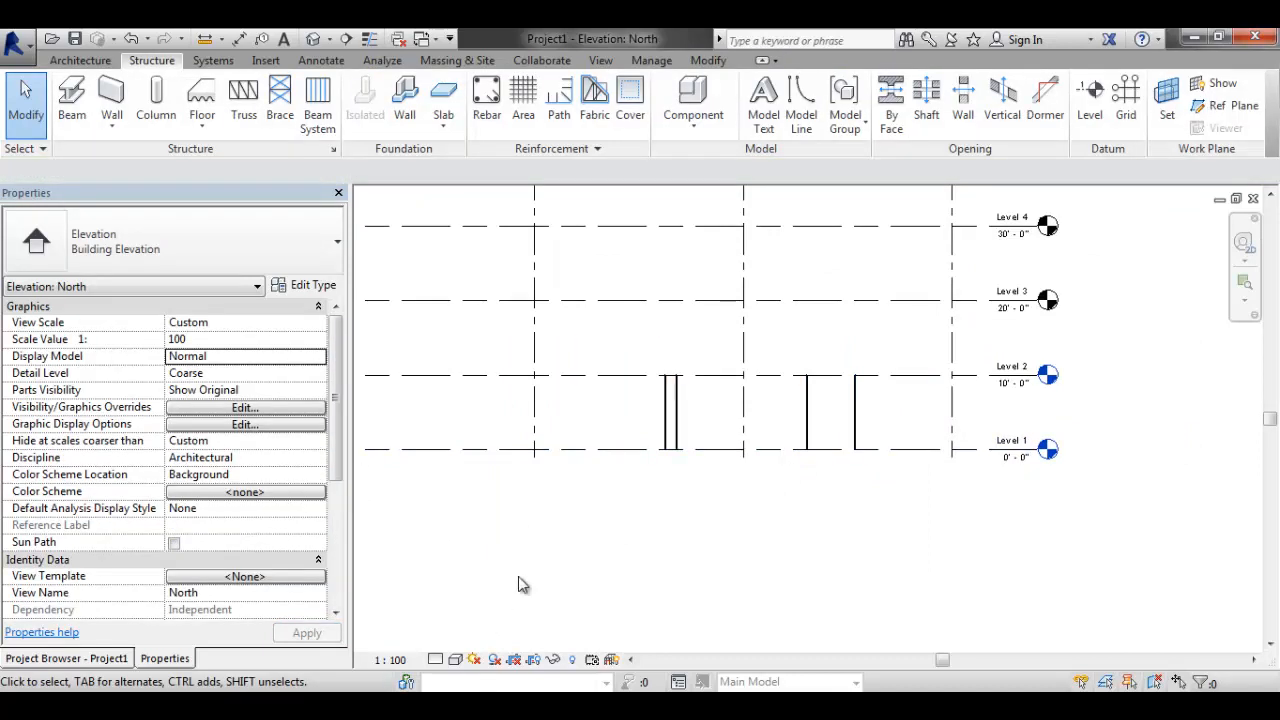
- Set the North elevation's detail level to Fine and select a column to check its display
{"action": "scroll", "coordinate": [742, 429], "scroll_direction": "up", "scroll_amount": 3}
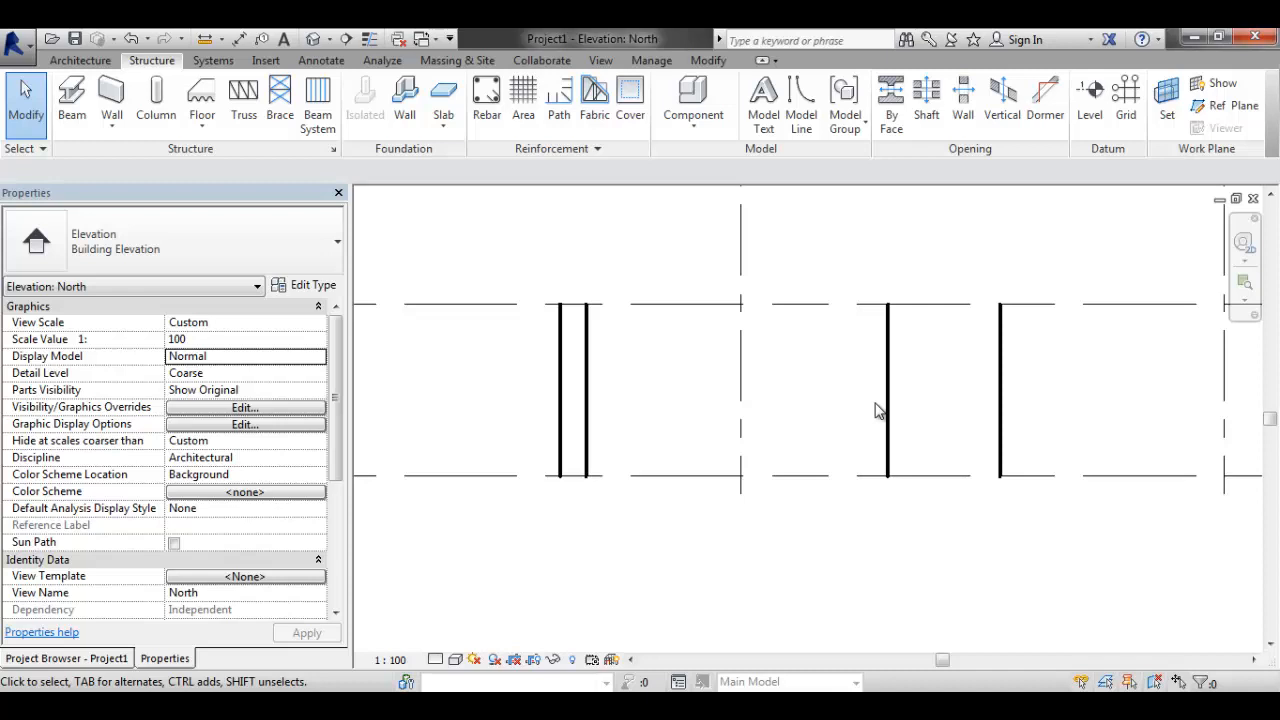
{"action": "left_click", "coordinate": [441, 659]}
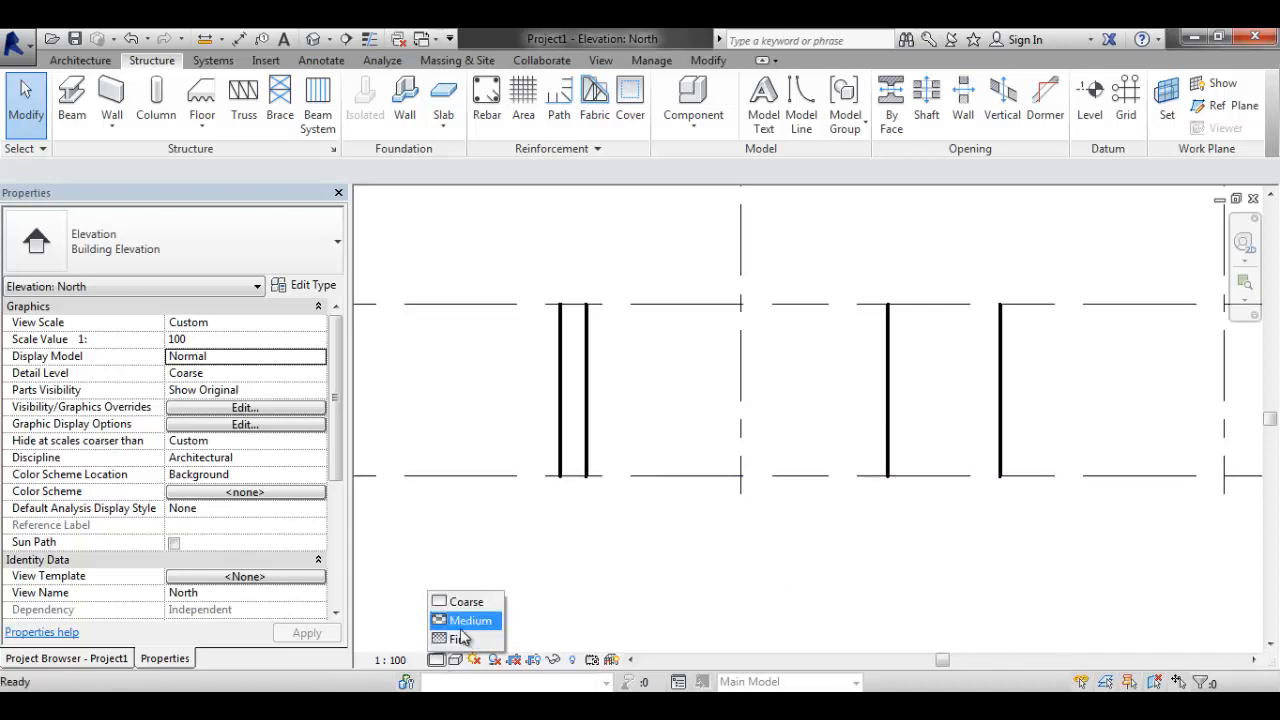
{"action": "left_click", "coordinate": [457, 640]}
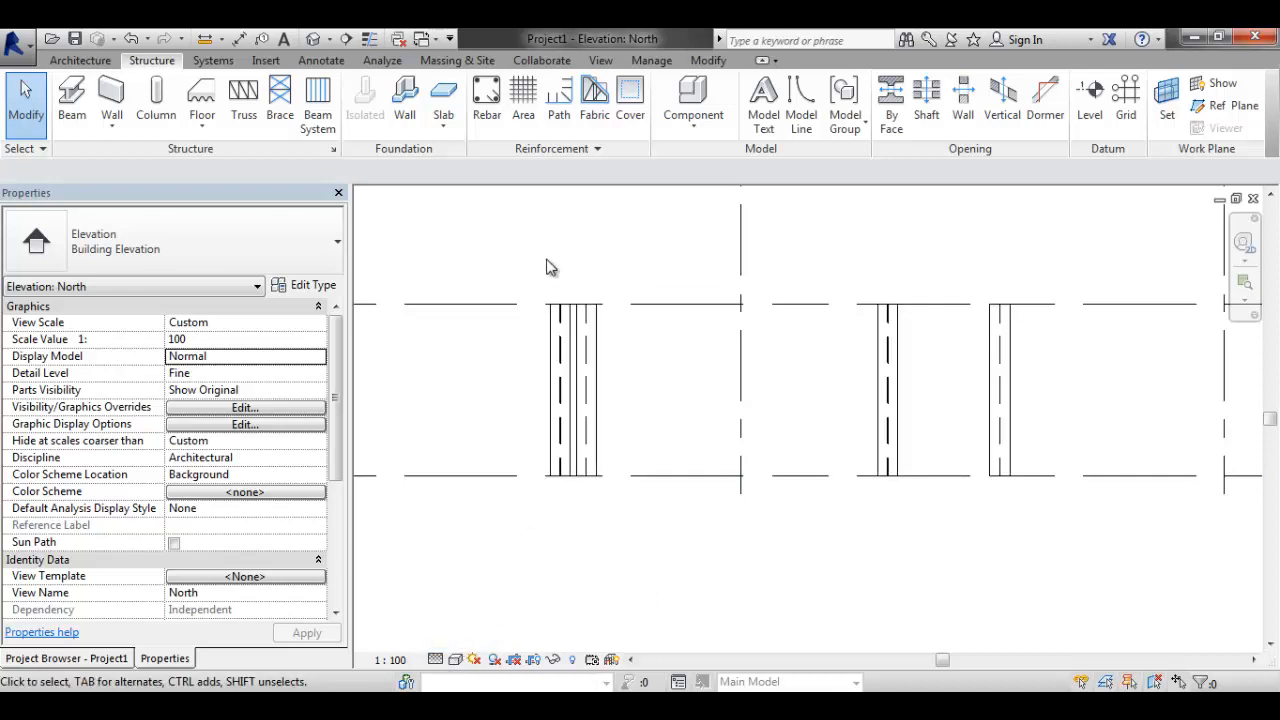
{"action": "left_click", "coordinate": [592, 345]}
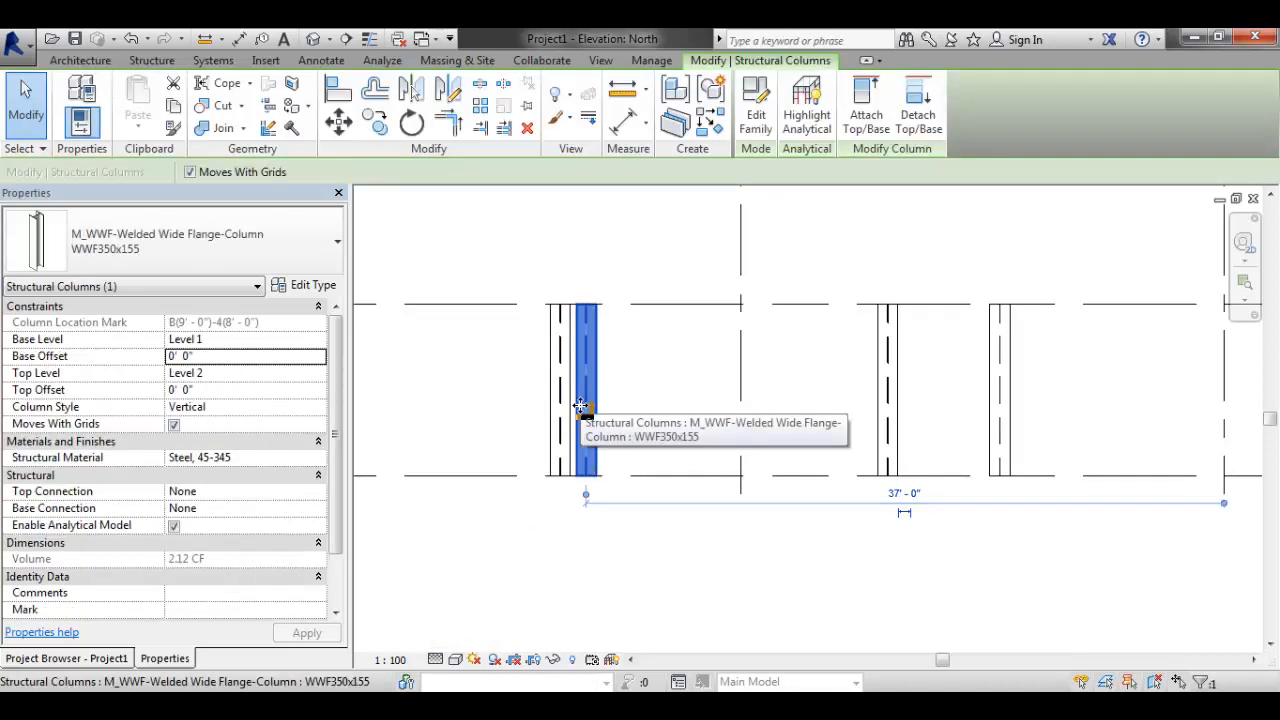
- Switch the elevation's detail level to Coarse to compare the column display, and restore it to Fine
{"action": "left_click", "coordinate": [435, 659]}
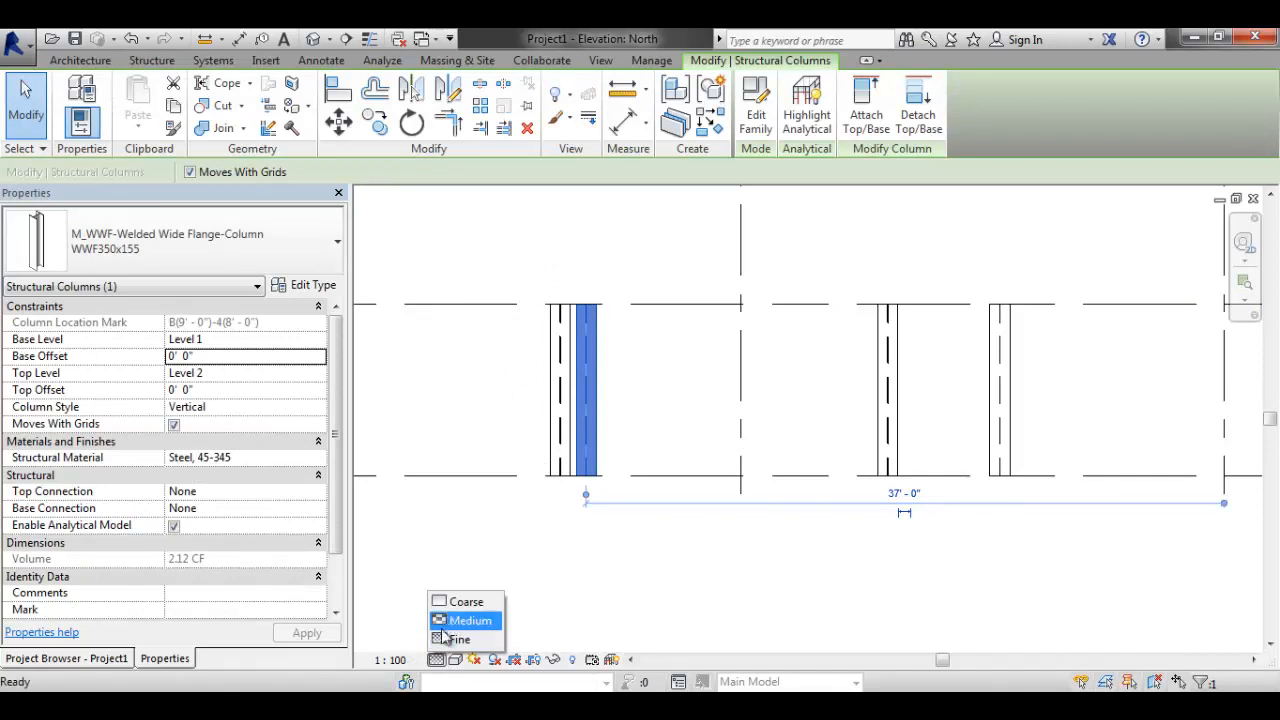
{"action": "left_click", "coordinate": [460, 600]}
{"action": "left_click", "coordinate": [672, 362]}
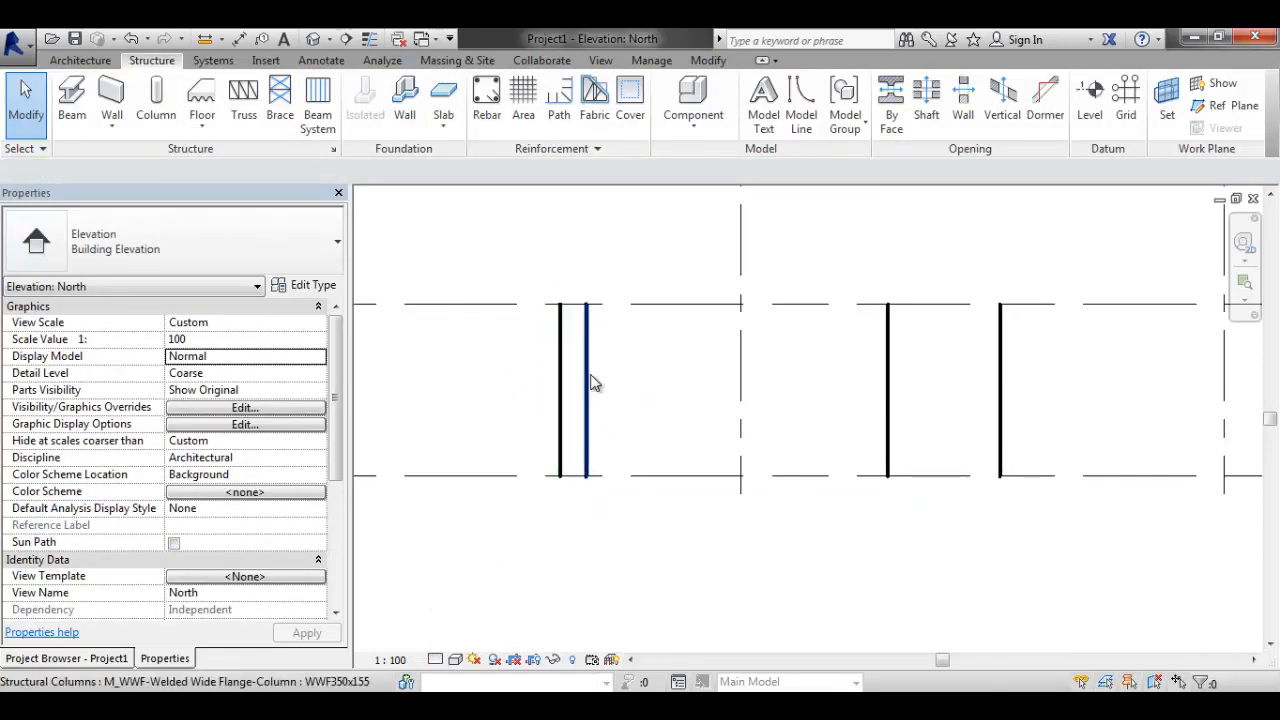
{"action": "left_click", "coordinate": [390, 659]}
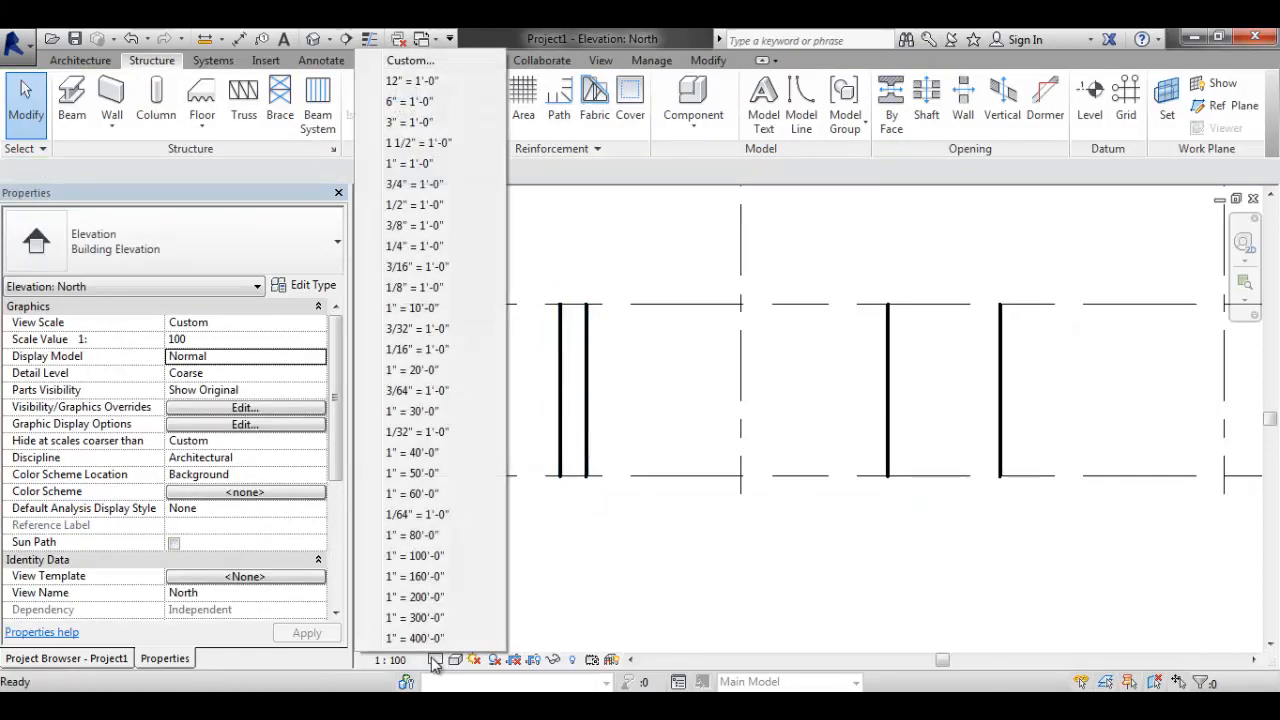
{"action": "left_click", "coordinate": [435, 659]}
{"action": "left_click", "coordinate": [457, 641]}
{"action": "left_click", "coordinate": [572, 350]}
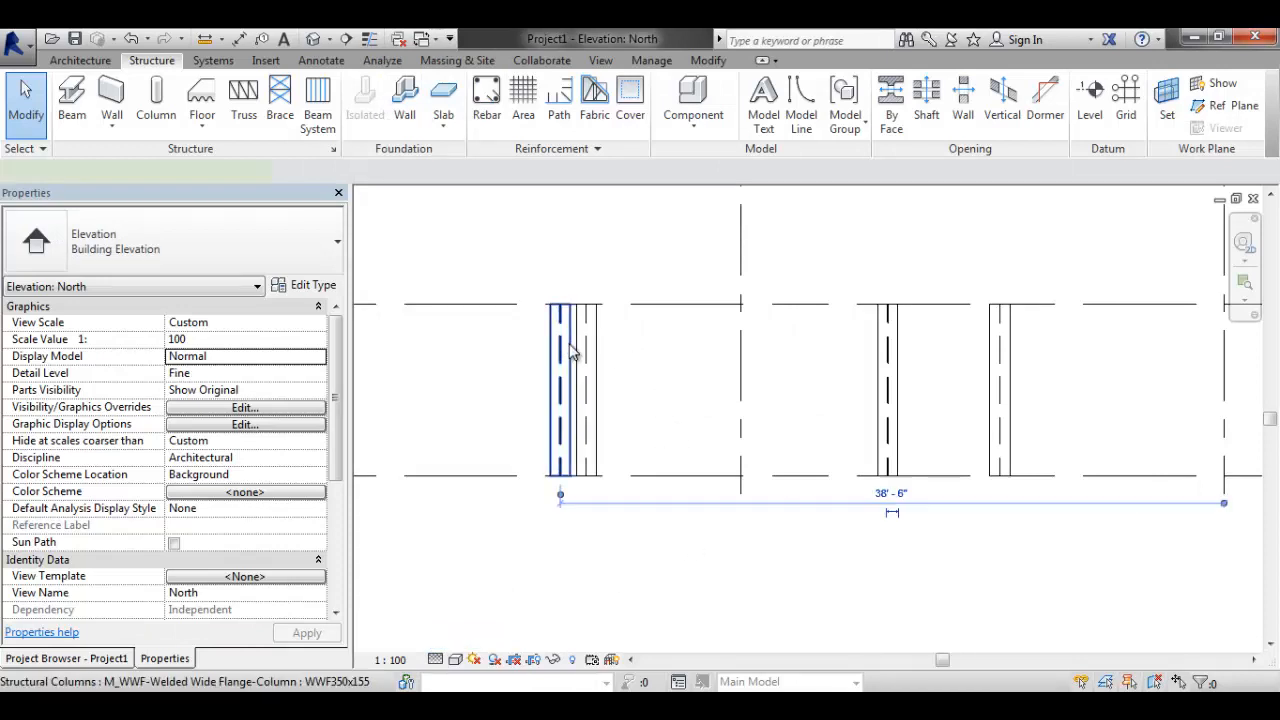
- Copy the two columns nearest the level labels a short distance sideways along Level 1, with Multiple and Constrain enabled
{"action": "scroll", "coordinate": [1029, 494], "scroll_direction": "down", "scroll_amount": 4}
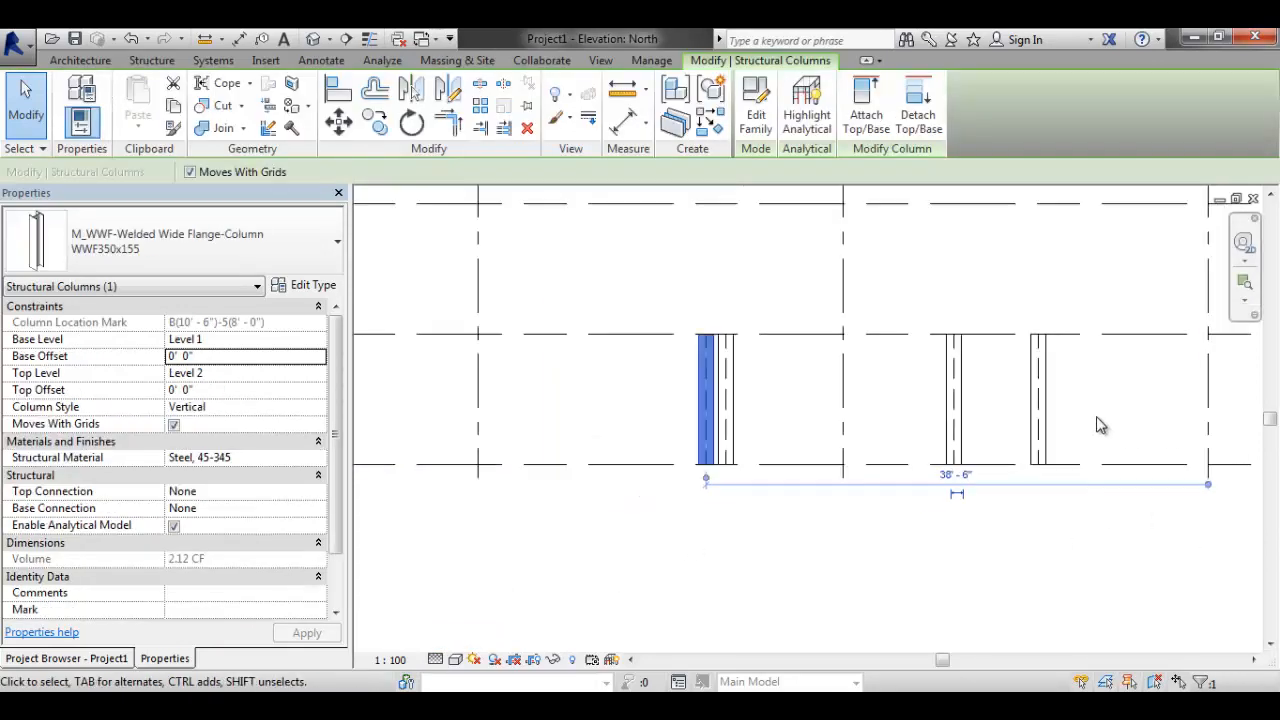
{"action": "key", "text": "Escape"}
{"action": "left_click_drag", "start_coordinate": [1034, 366], "coordinate": [890, 420]}
{"action": "key", "text": "m"}
{"action": "key", "text": "v"}
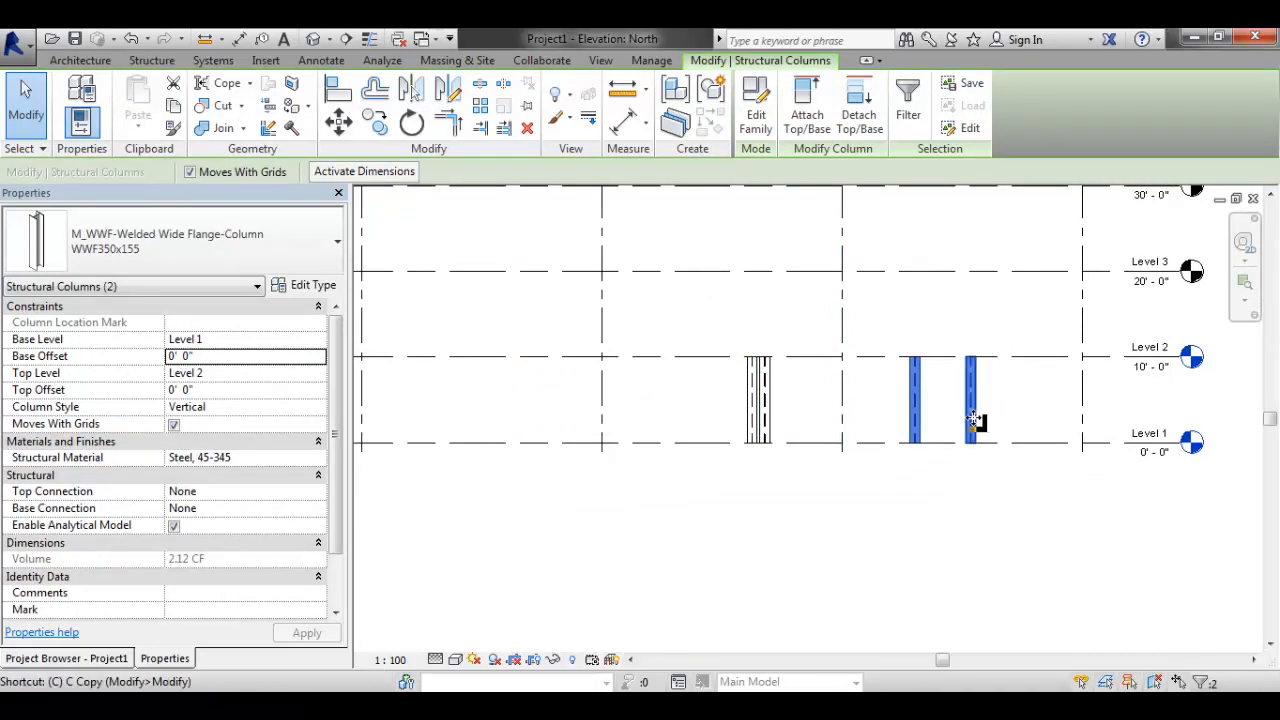
{"action": "left_click", "coordinate": [1020, 358]}
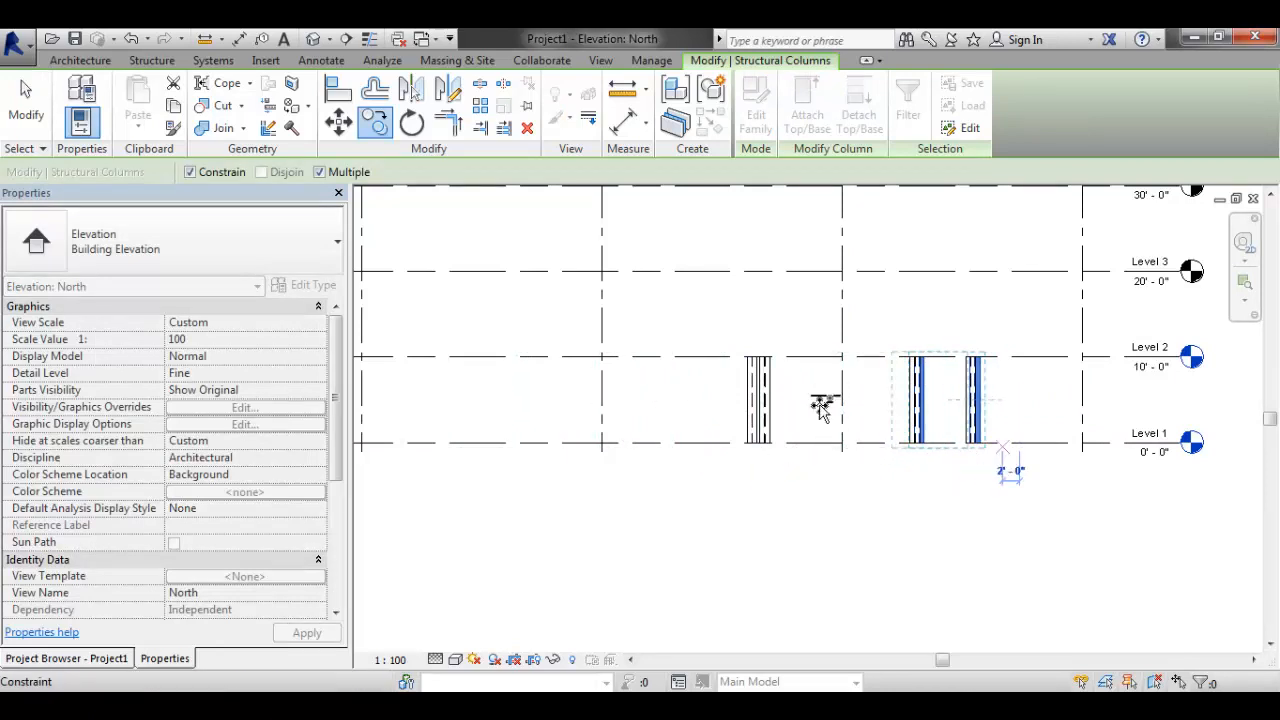
{"action": "middle_click_drag", "start_coordinate": [567, 398], "coordinate": [918, 394]}
{"action": "left_click", "coordinate": [912, 400]}
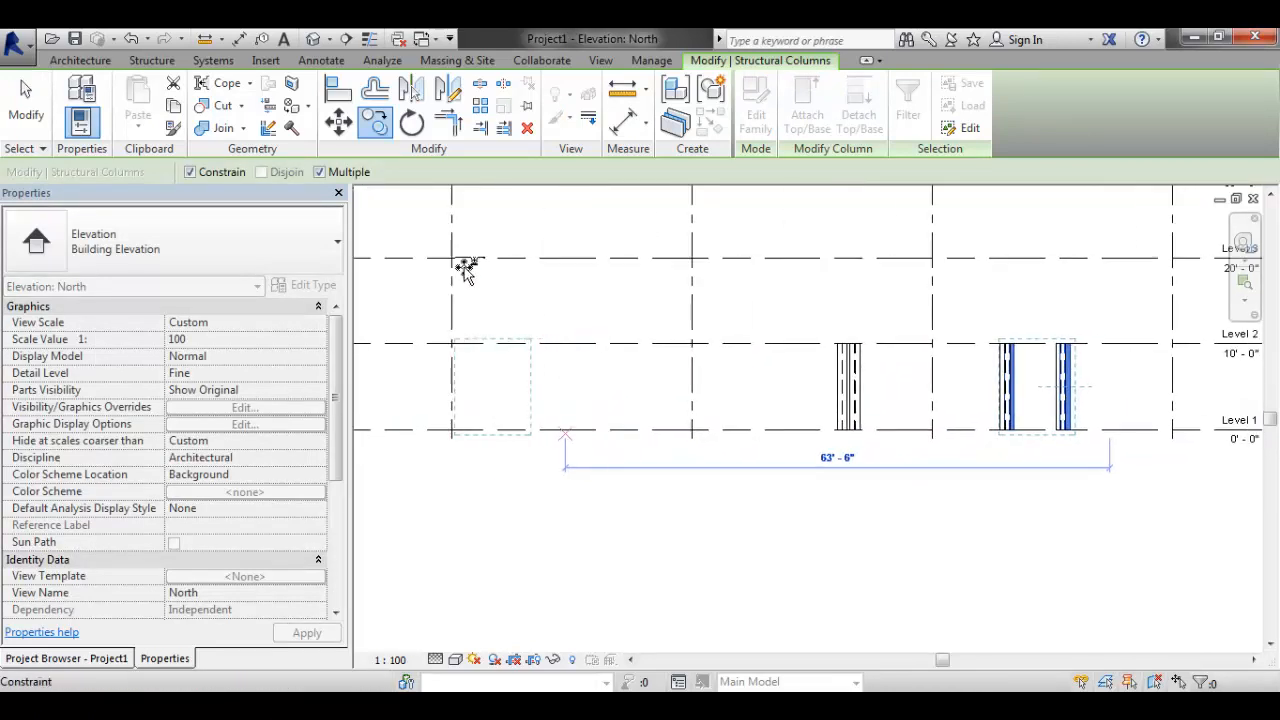
- Turn off the Constrain option and place copies of the two columns between Level 2 and Level 3
{"action": "left_click", "coordinate": [191, 173]}
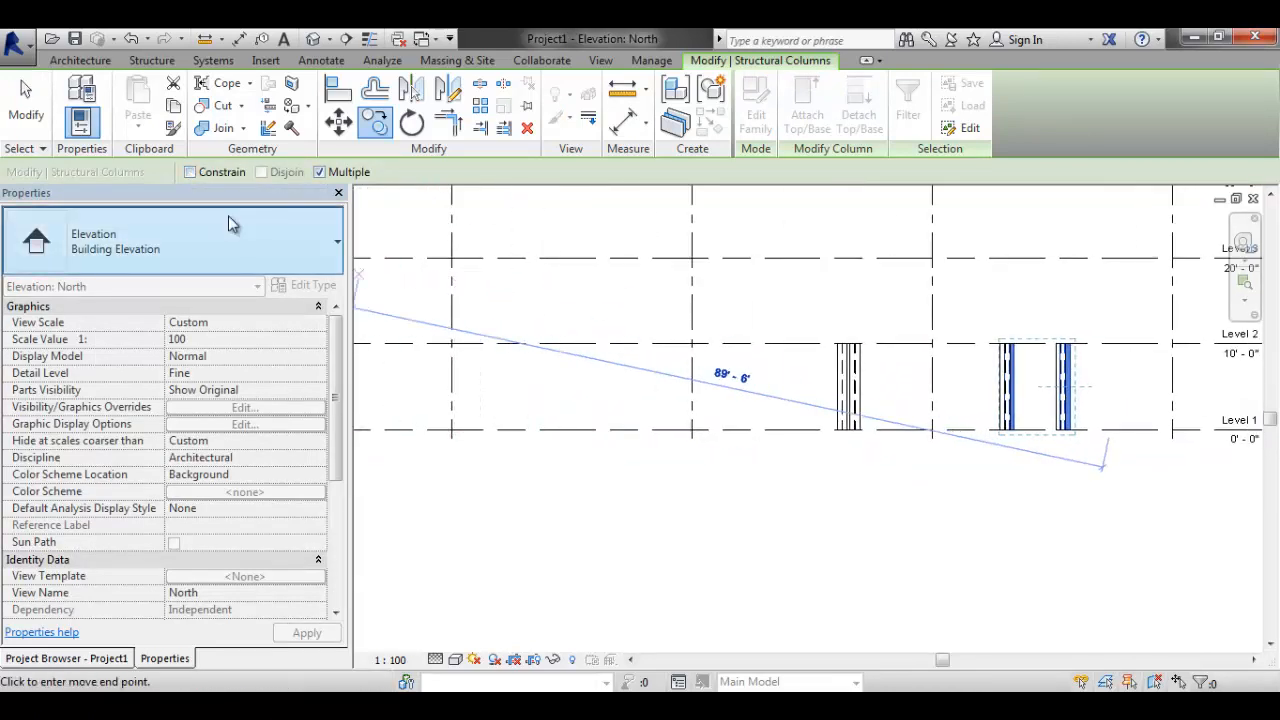
{"action": "middle_click_drag", "start_coordinate": [866, 457], "coordinate": [578, 498]}
{"action": "left_click", "coordinate": [872, 409]}
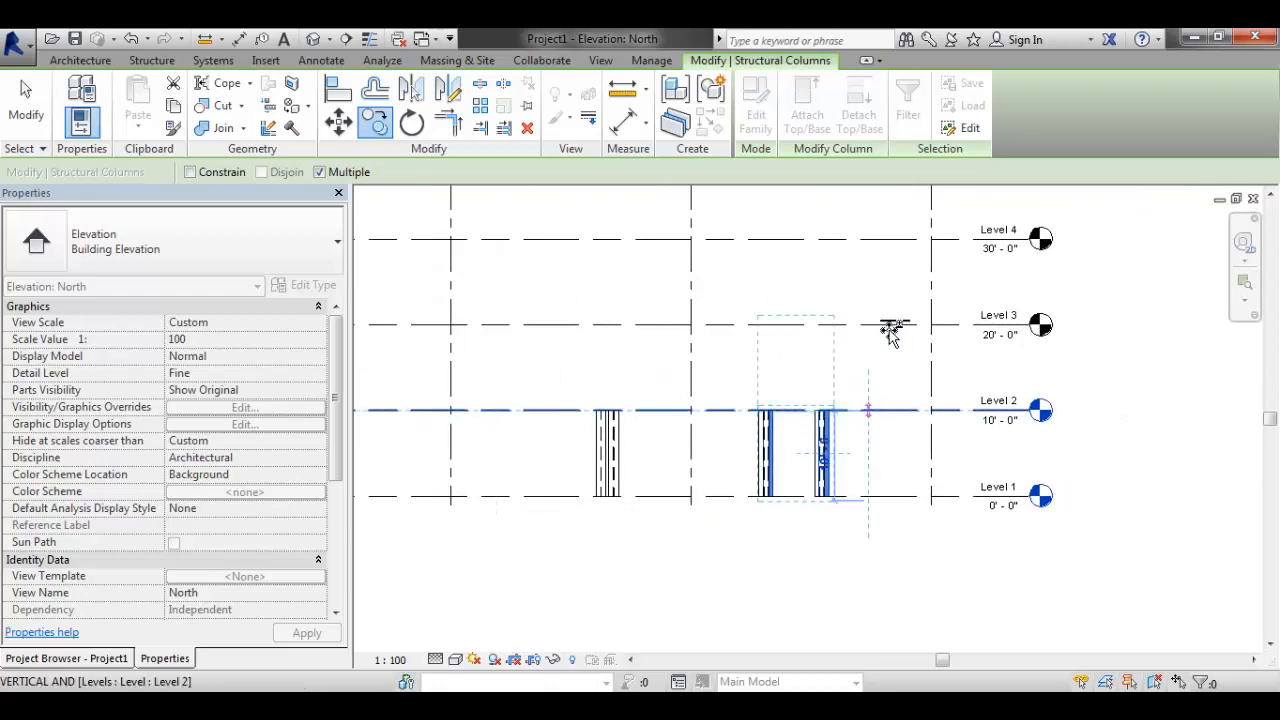
{"action": "left_click", "coordinate": [887, 326]}
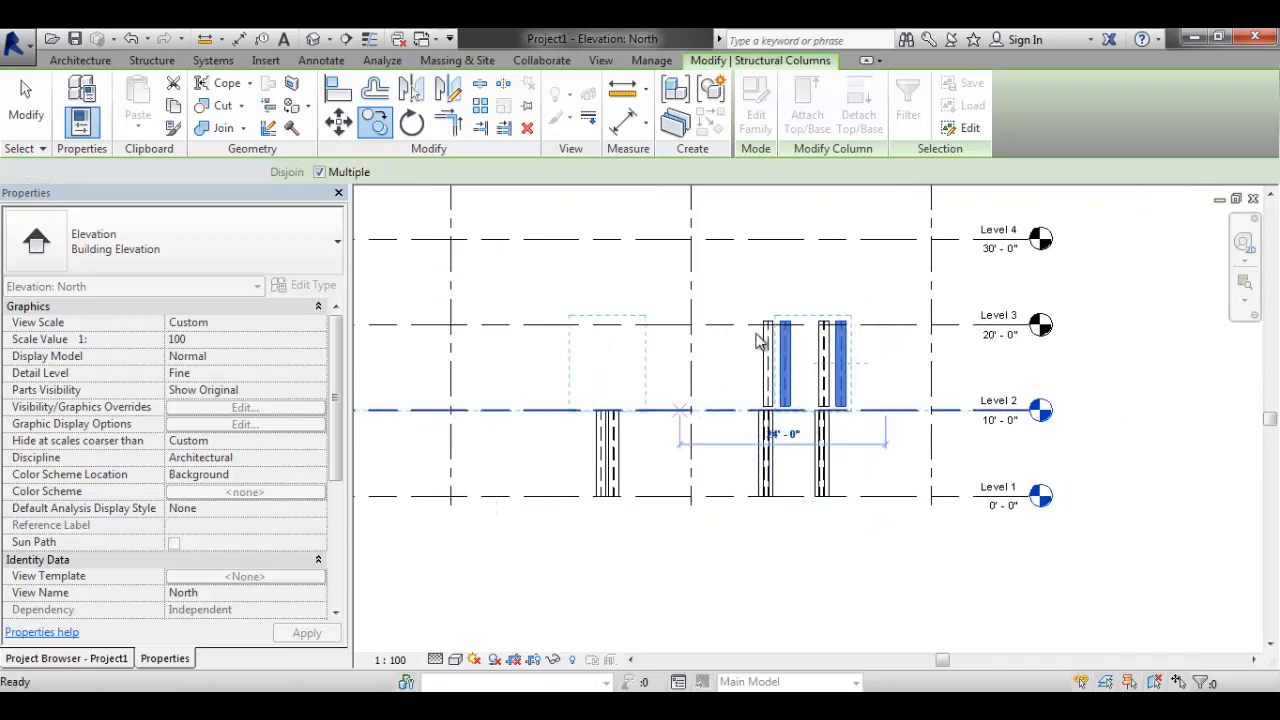
- Delete the copied columns above Level 2 and all the structural columns between Level 1 and Level 2
{"action": "key", "text": "Escape"}
{"action": "key", "text": "Escape"}
{"action": "scroll", "coordinate": [860, 362], "scroll_direction": "down", "scroll_amount": 3}
{"action": "scroll", "coordinate": [864, 360], "scroll_direction": "up", "scroll_amount": 2}
{"action": "left_click_drag", "start_coordinate": [865, 366], "coordinate": [758, 384]}
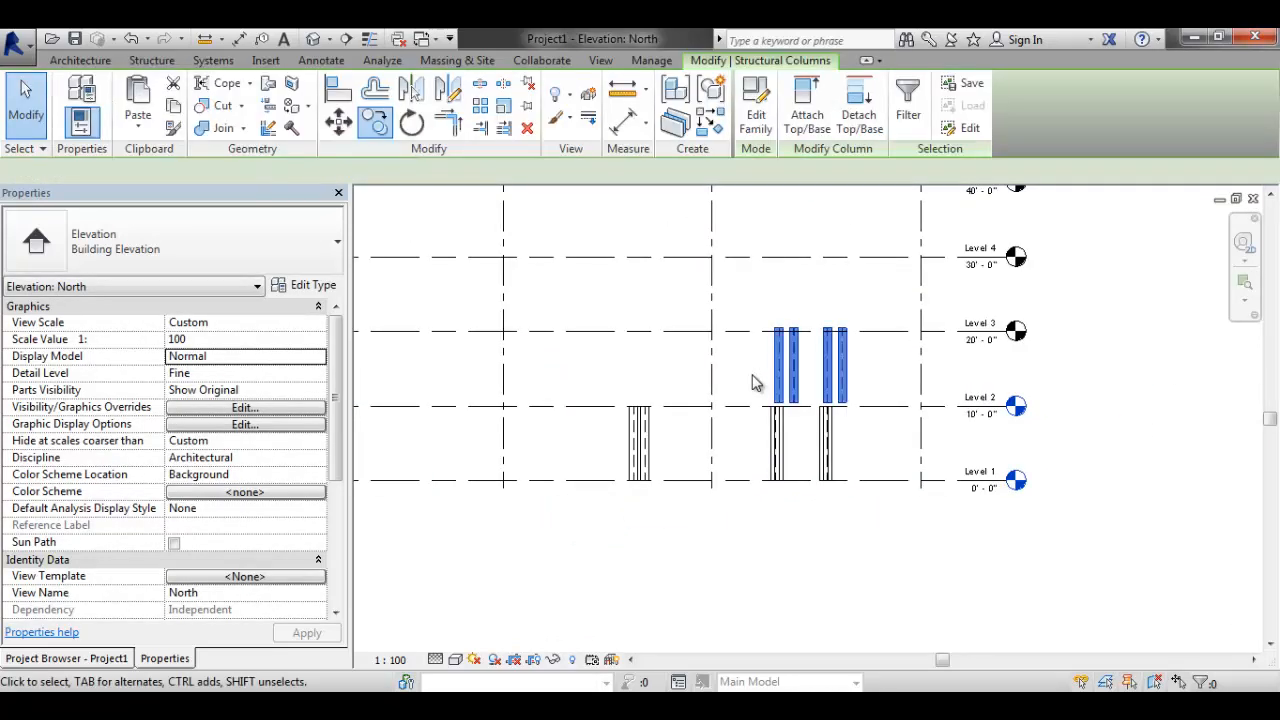
{"action": "key", "text": "Delete"}
{"action": "left_click", "coordinate": [780, 450], "text": "ctrl"}
{"action": "key", "text": "Delete"}
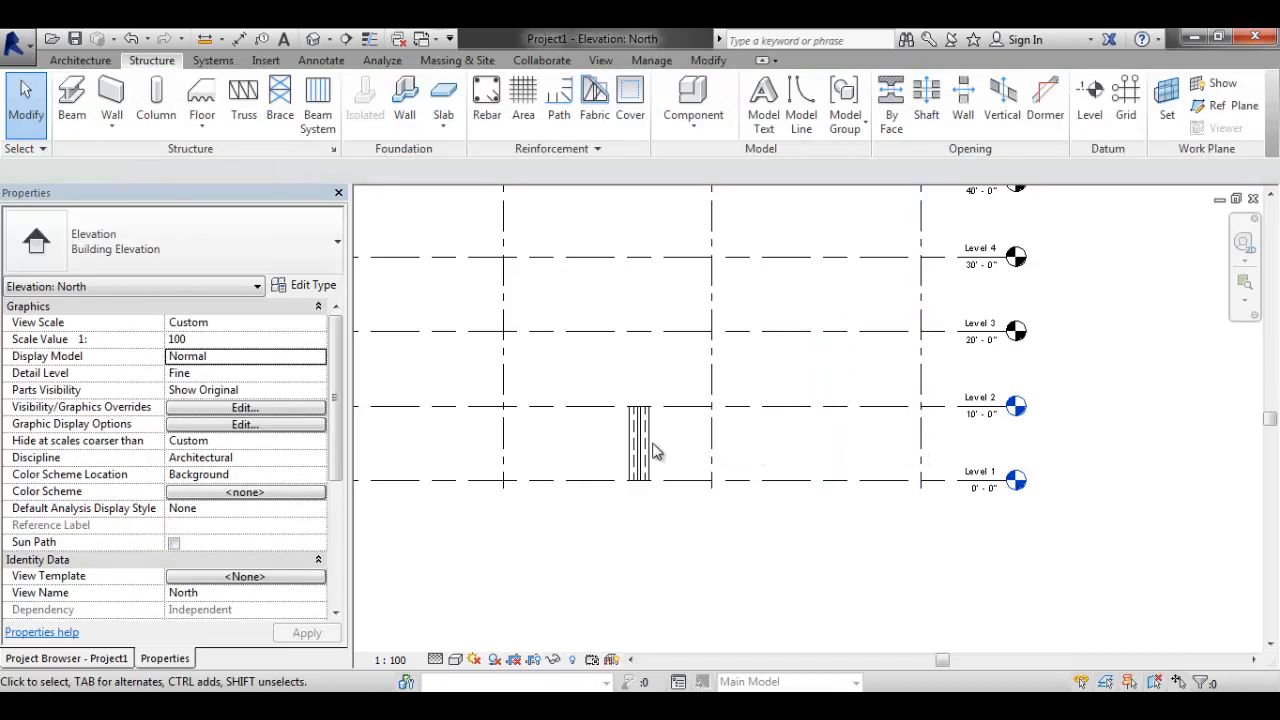
{"action": "left_click", "coordinate": [641, 444]}
{"action": "key", "text": "Delete"}
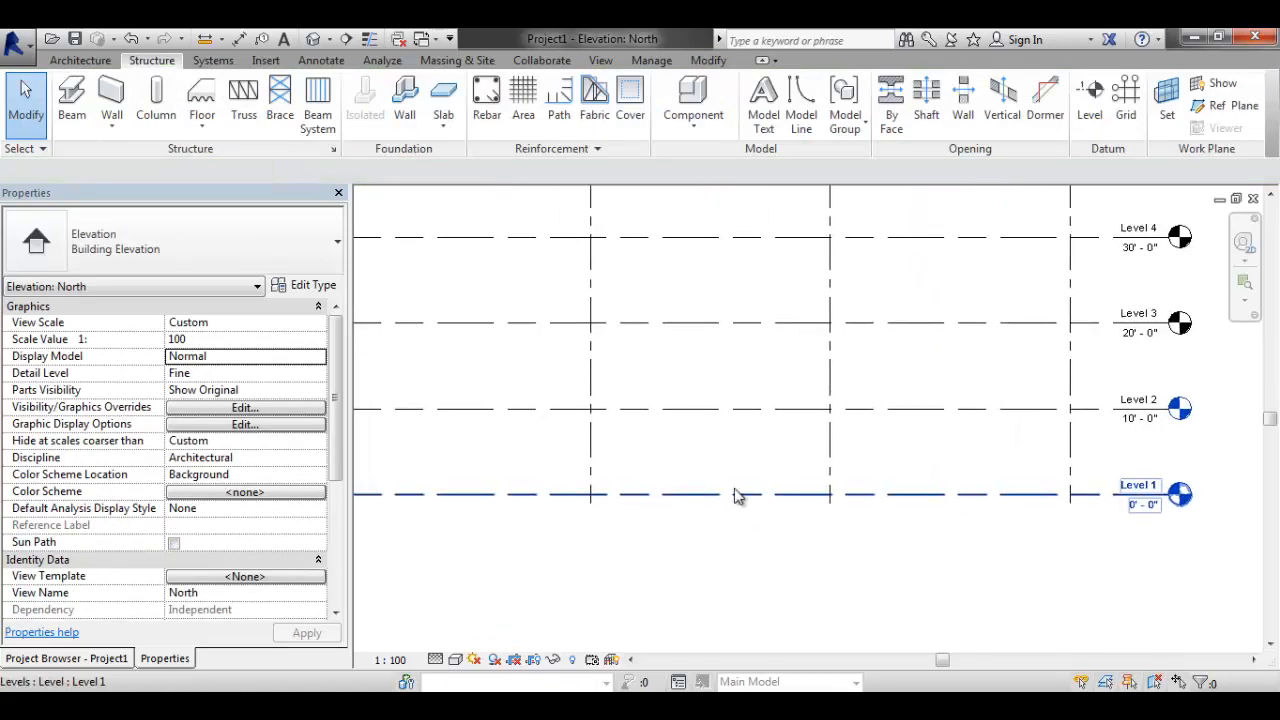
- Place structural columns at every grid intersection in the Level 1 floor plan, and view them in 3D
{"action": "scroll", "coordinate": [600, 536], "scroll_direction": "down", "scroll_amount": 3}
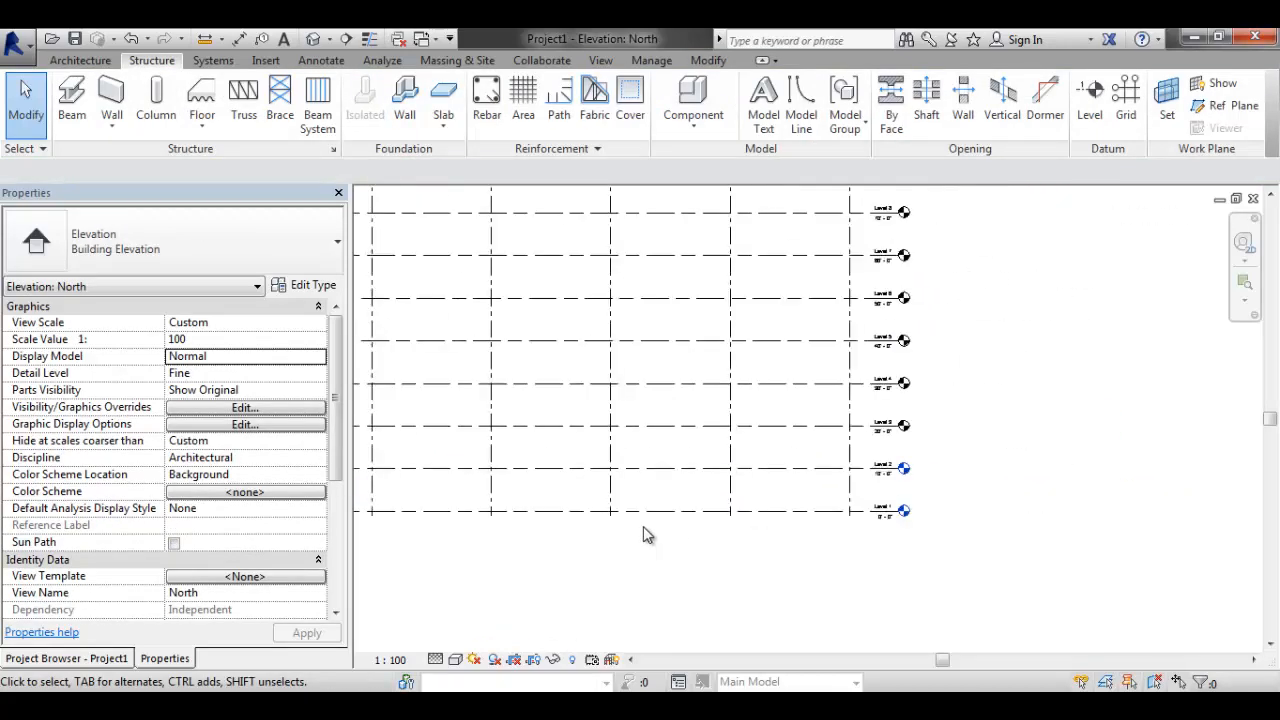
{"action": "left_click", "coordinate": [100, 658]}
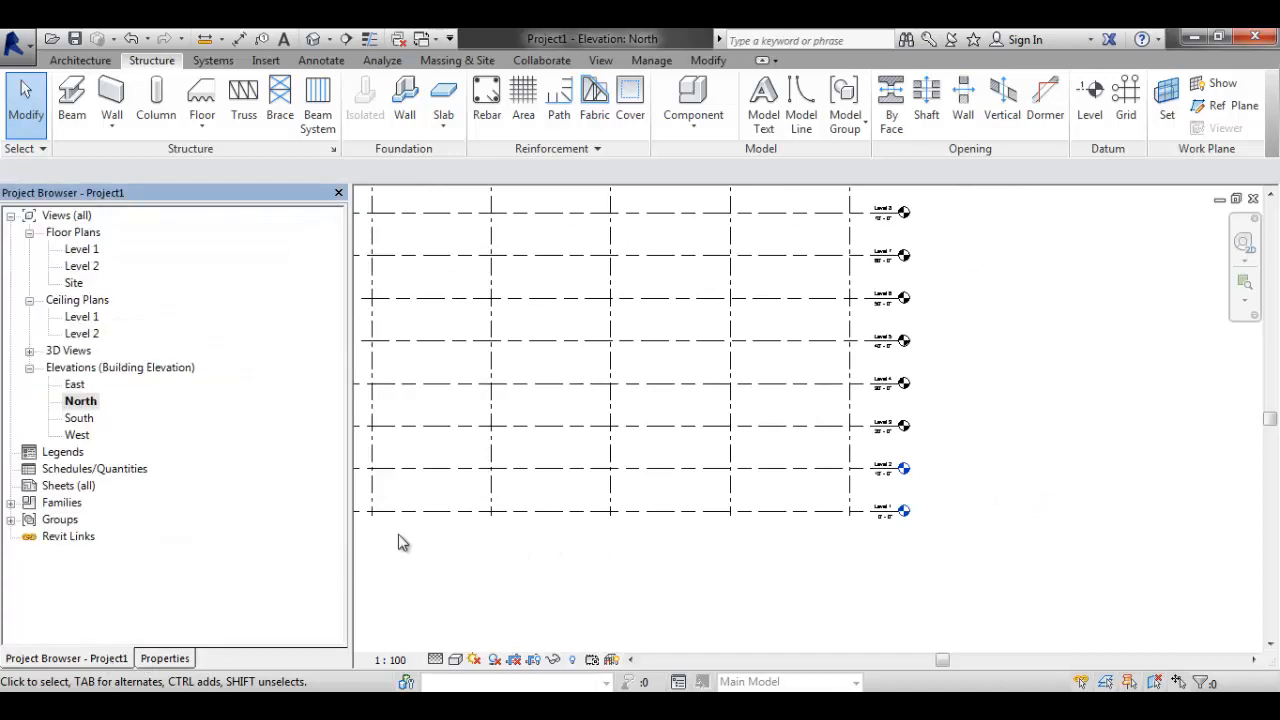
{"action": "double_click", "coordinate": [81, 250]}
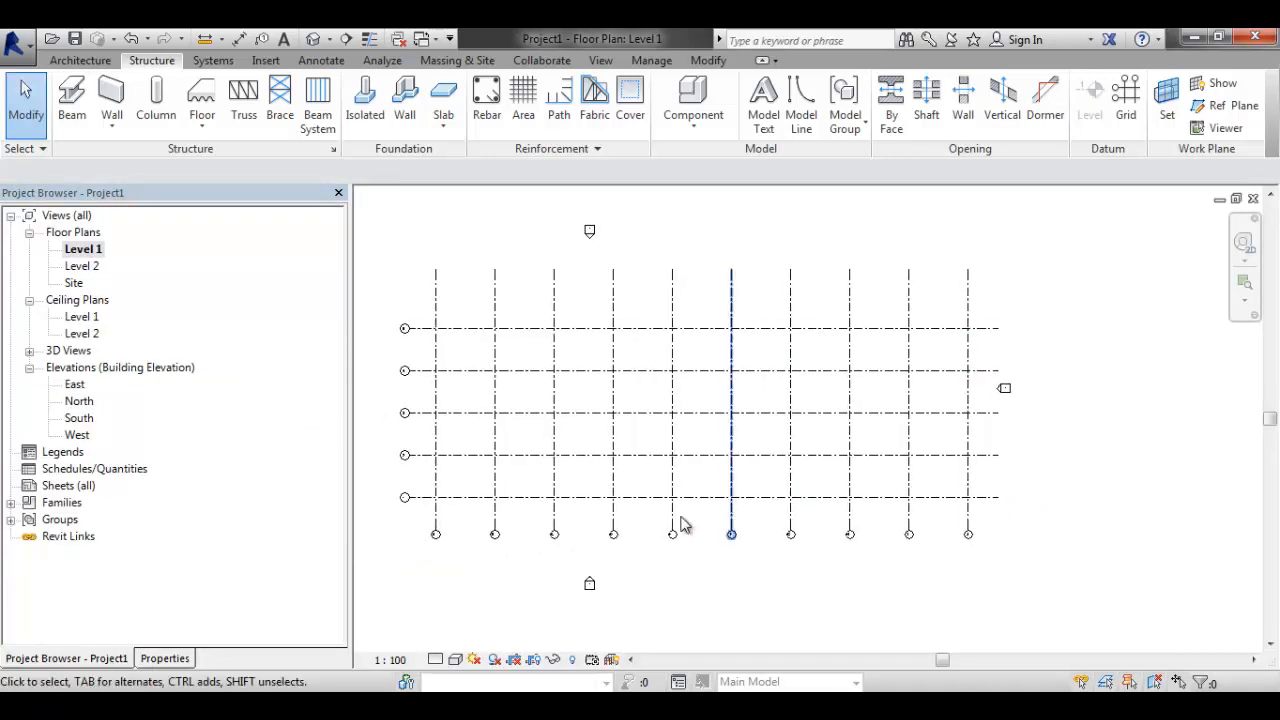
{"action": "middle_click_drag", "start_coordinate": [705, 452], "coordinate": [735, 438]}
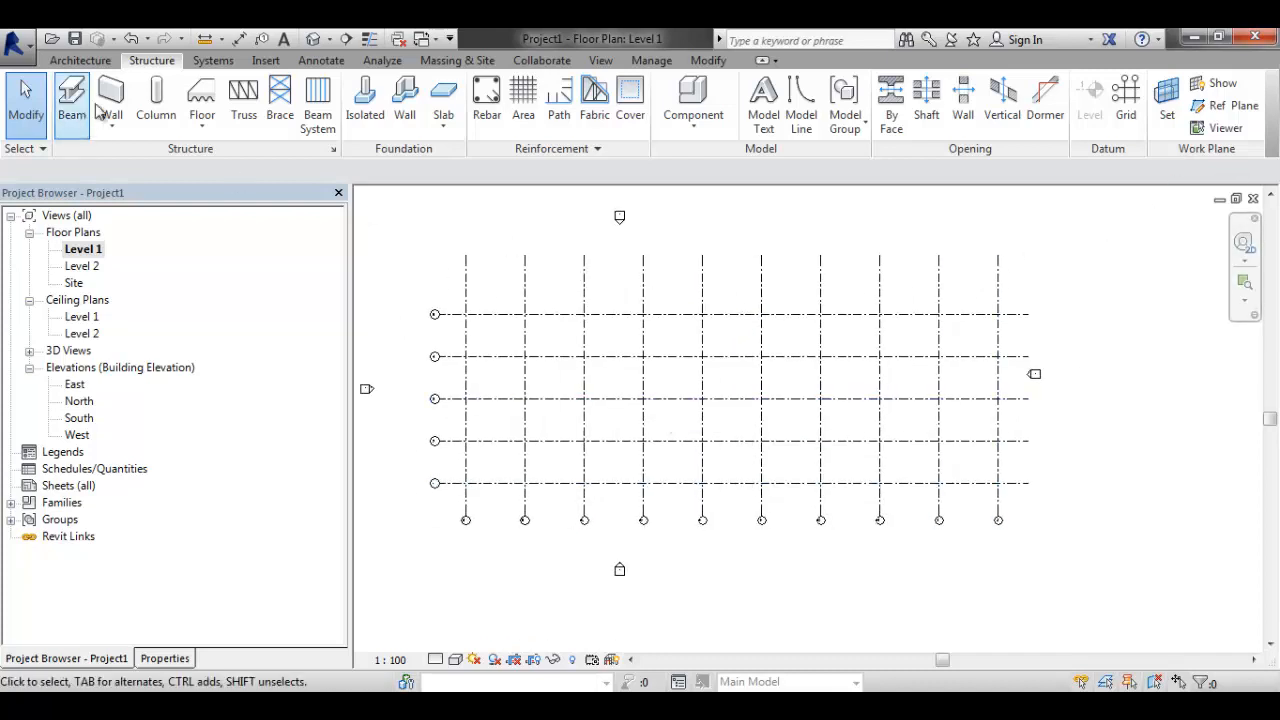
{"action": "left_click", "coordinate": [156, 92]}
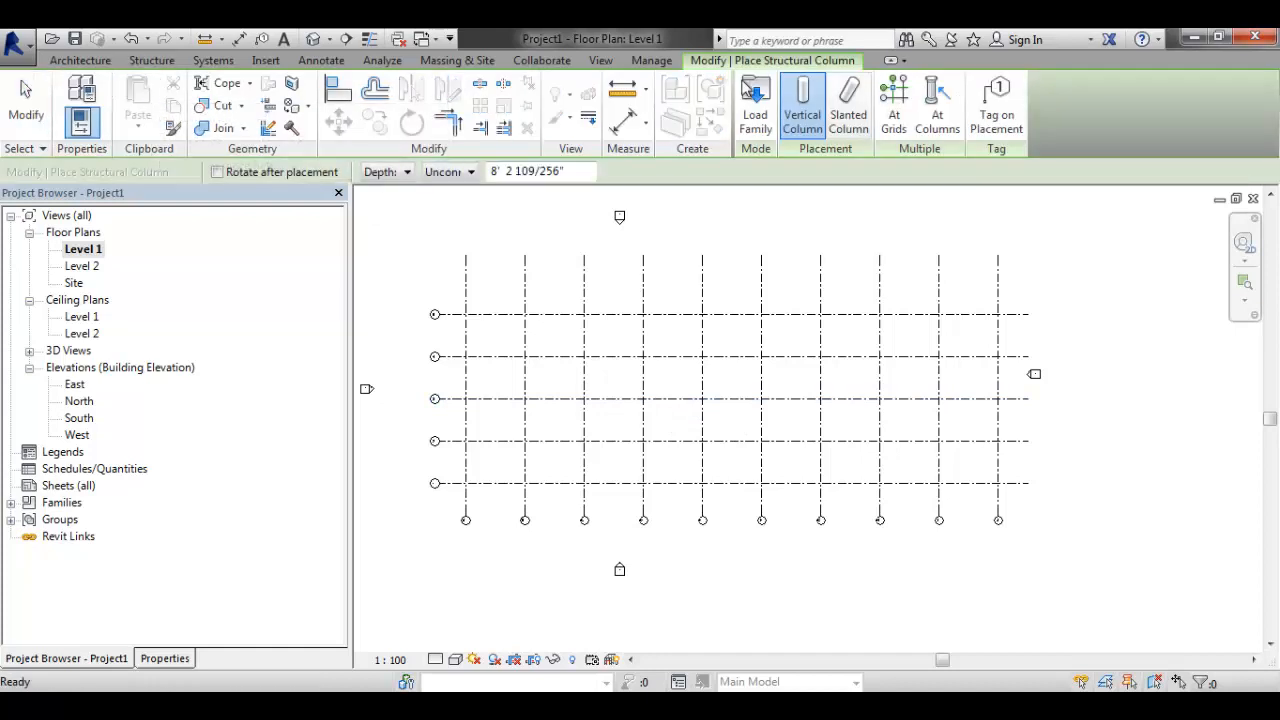
{"action": "left_click", "coordinate": [891, 96]}
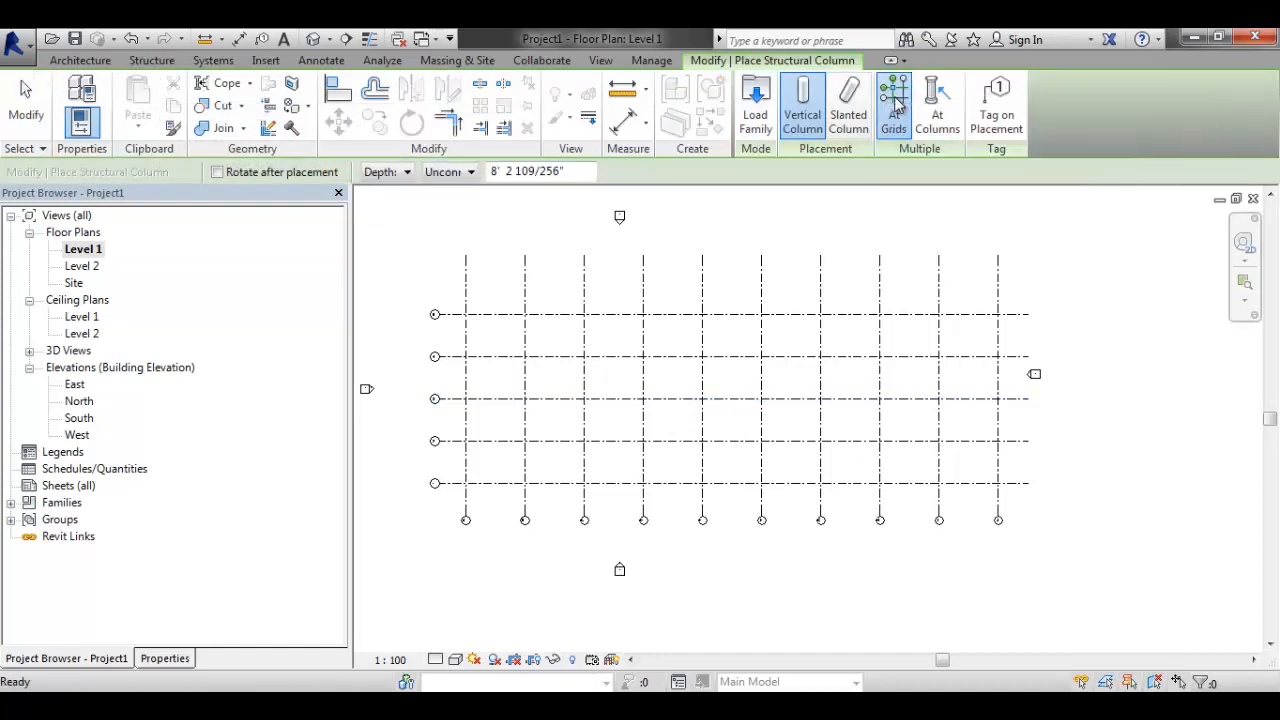
{"action": "left_click_drag", "start_coordinate": [1020, 290], "coordinate": [458, 500]}
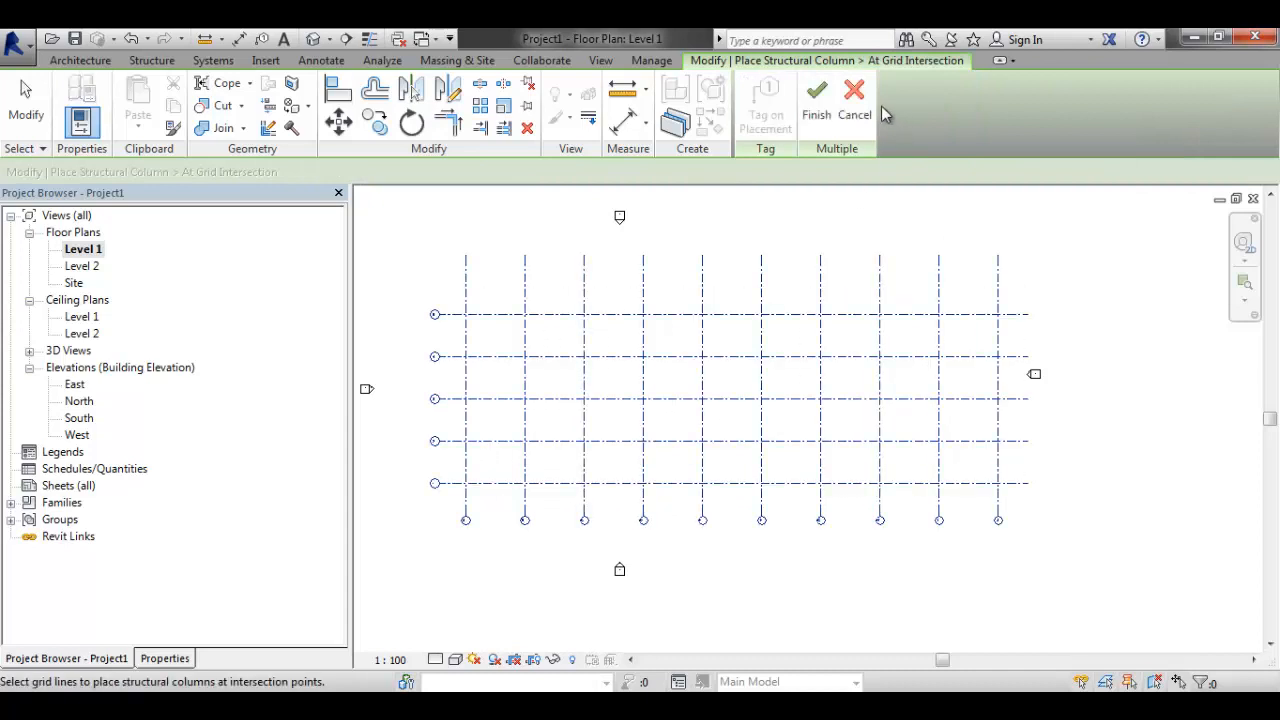
{"action": "left_click", "coordinate": [818, 115]}
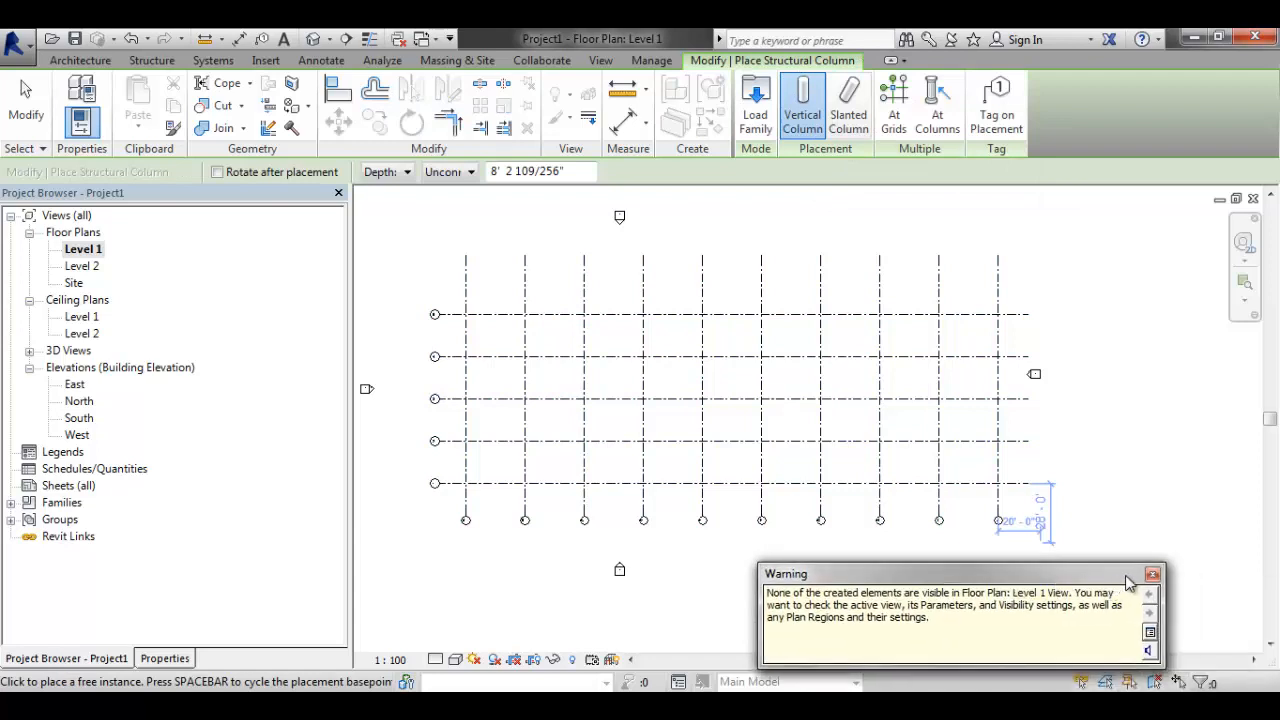
{"action": "left_click", "coordinate": [1151, 576]}
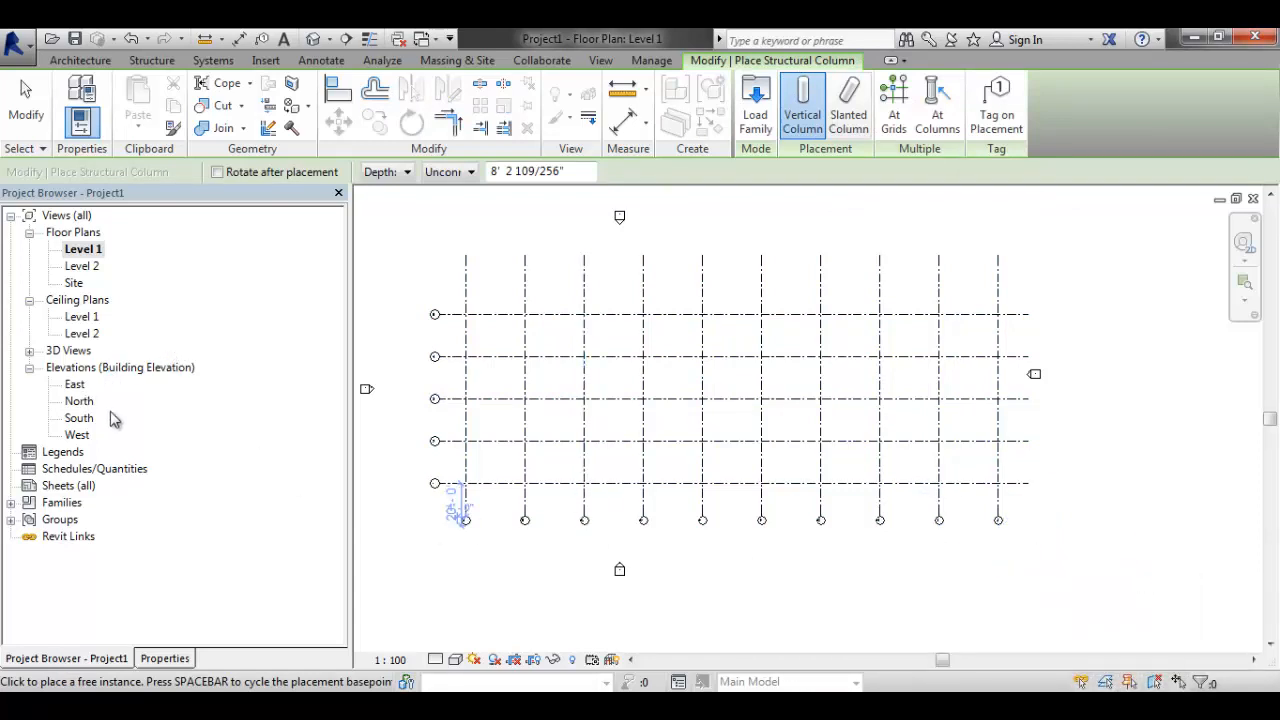
{"action": "left_click", "coordinate": [313, 40]}
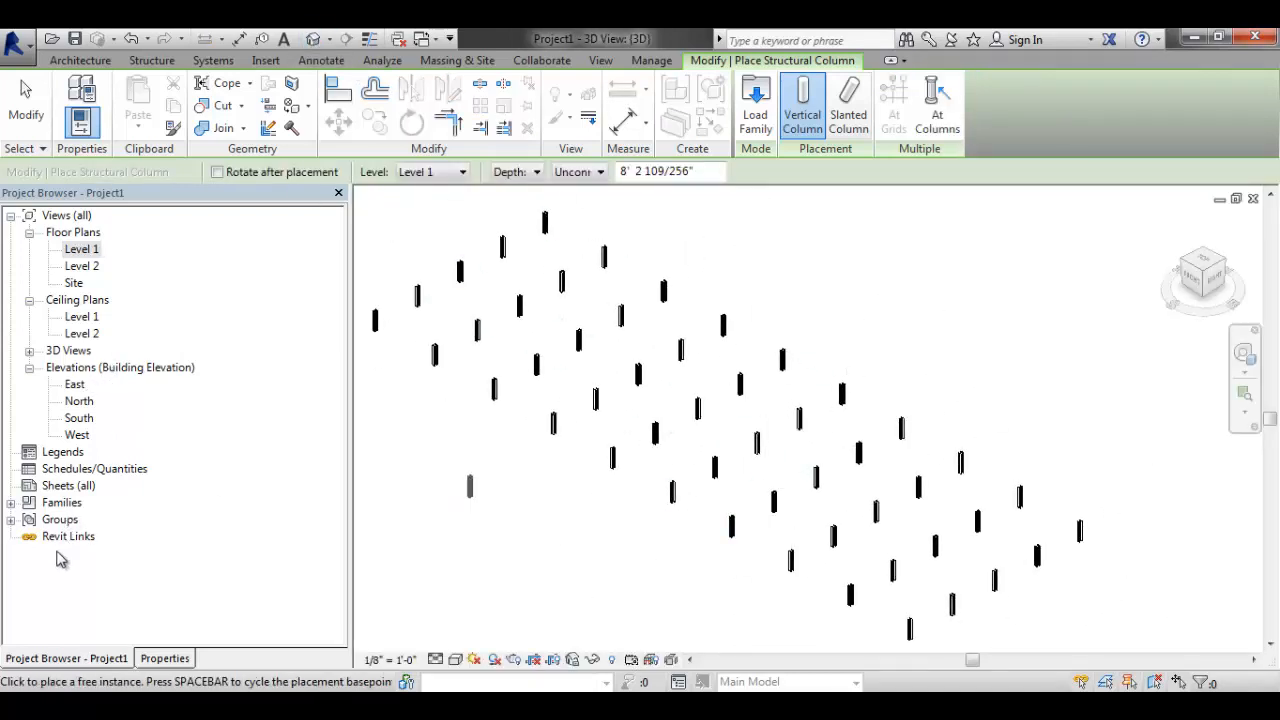
- Select all the structural columns in the North elevation and set their Top Level to Level 2
{"action": "double_click", "coordinate": [80, 401]}
{"action": "scroll", "coordinate": [911, 431], "scroll_direction": "down", "scroll_amount": 2}
{"action": "middle_click_drag", "start_coordinate": [910, 430], "coordinate": [1066, 377]}
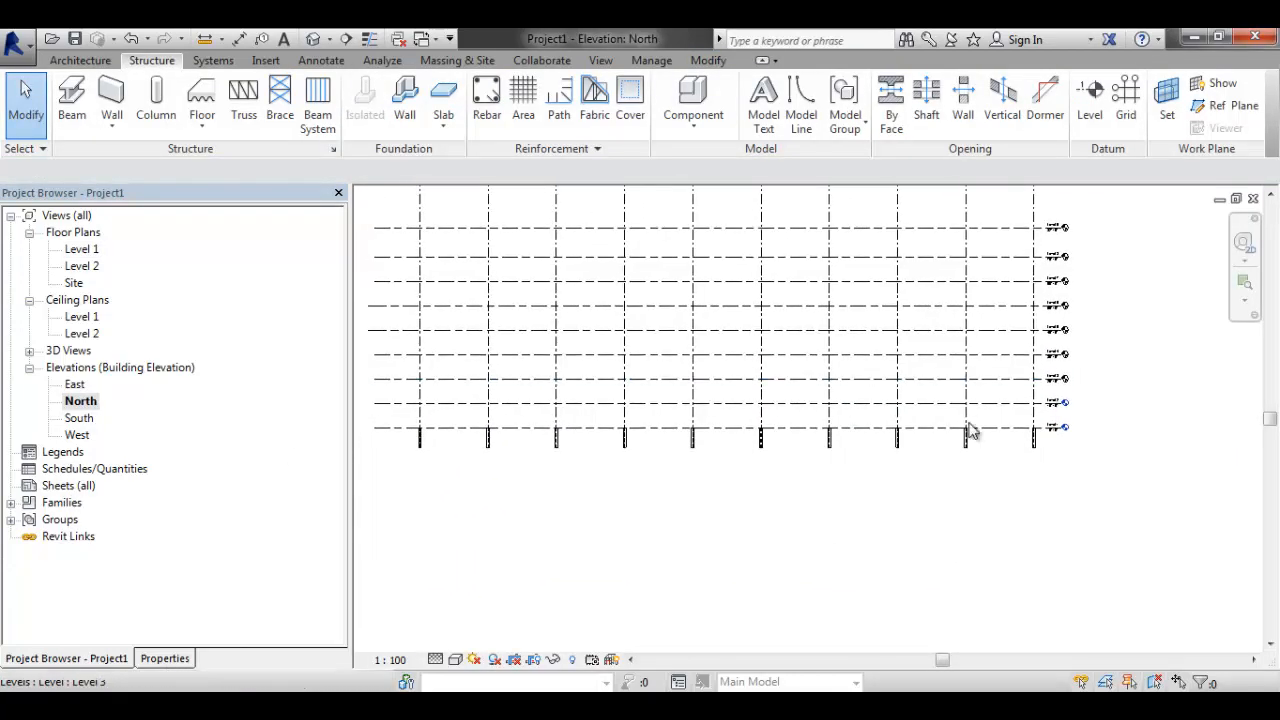
{"action": "middle_click_drag", "start_coordinate": [715, 482], "coordinate": [674, 516]}
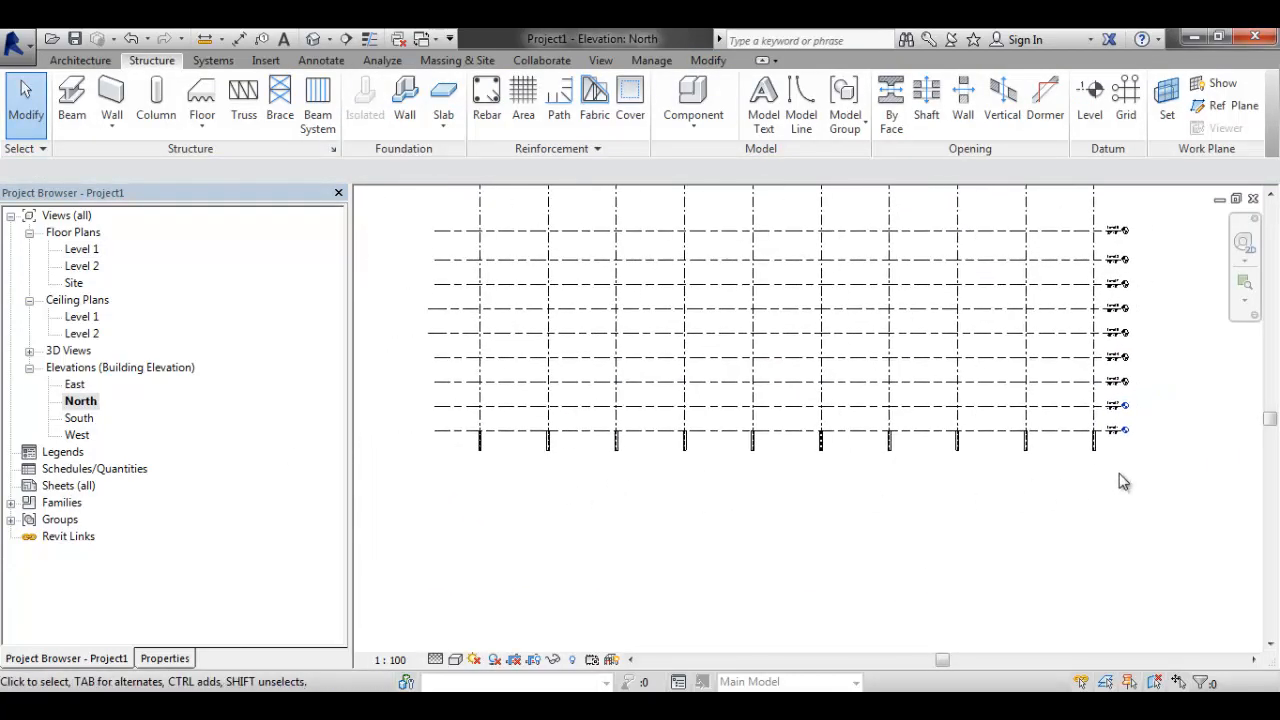
{"action": "left_click_drag", "start_coordinate": [1146, 478], "coordinate": [362, 444]}
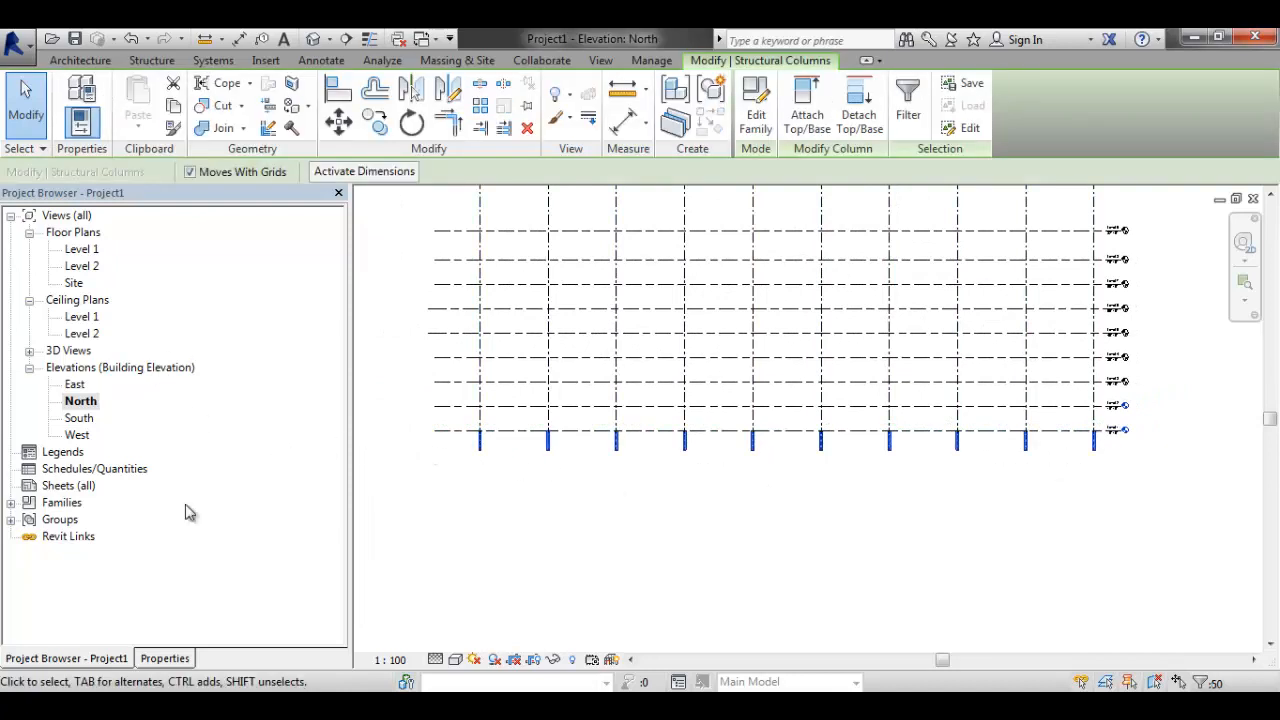
{"action": "left_click", "coordinate": [164, 658]}
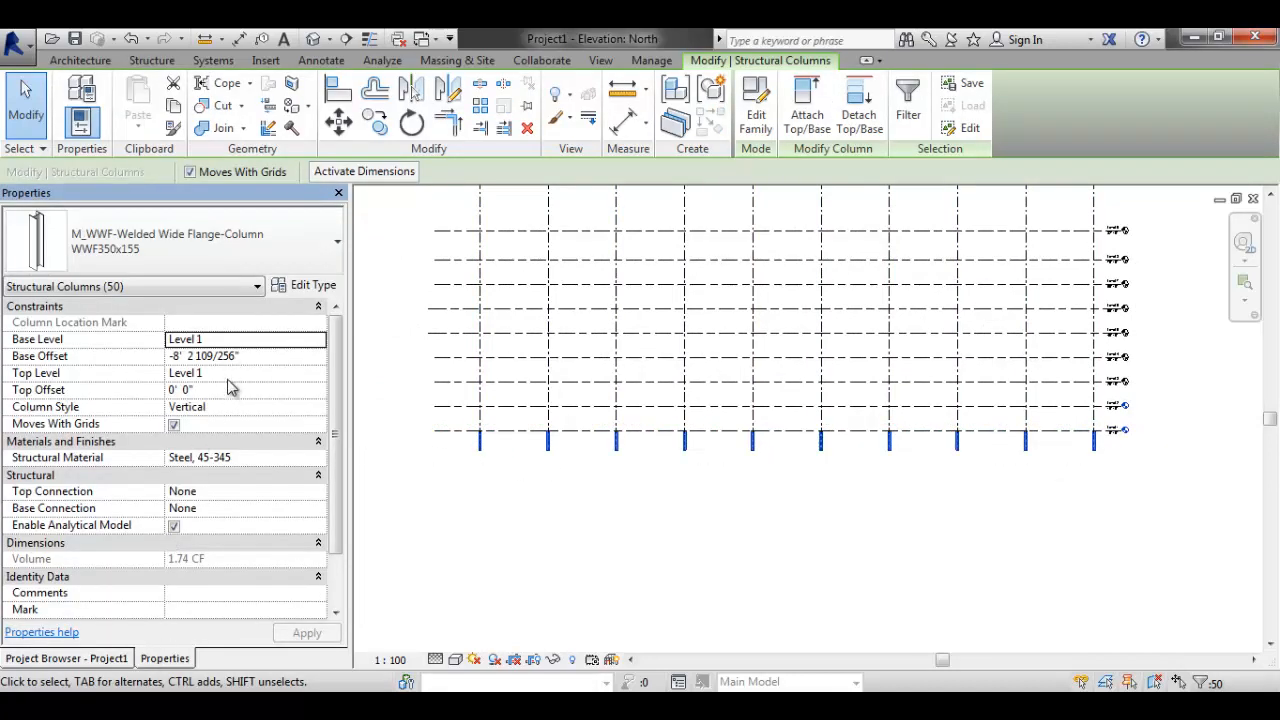
{"action": "left_click", "coordinate": [230, 373]}
{"action": "left_click", "coordinate": [318, 373]}
{"action": "left_click", "coordinate": [200, 398]}
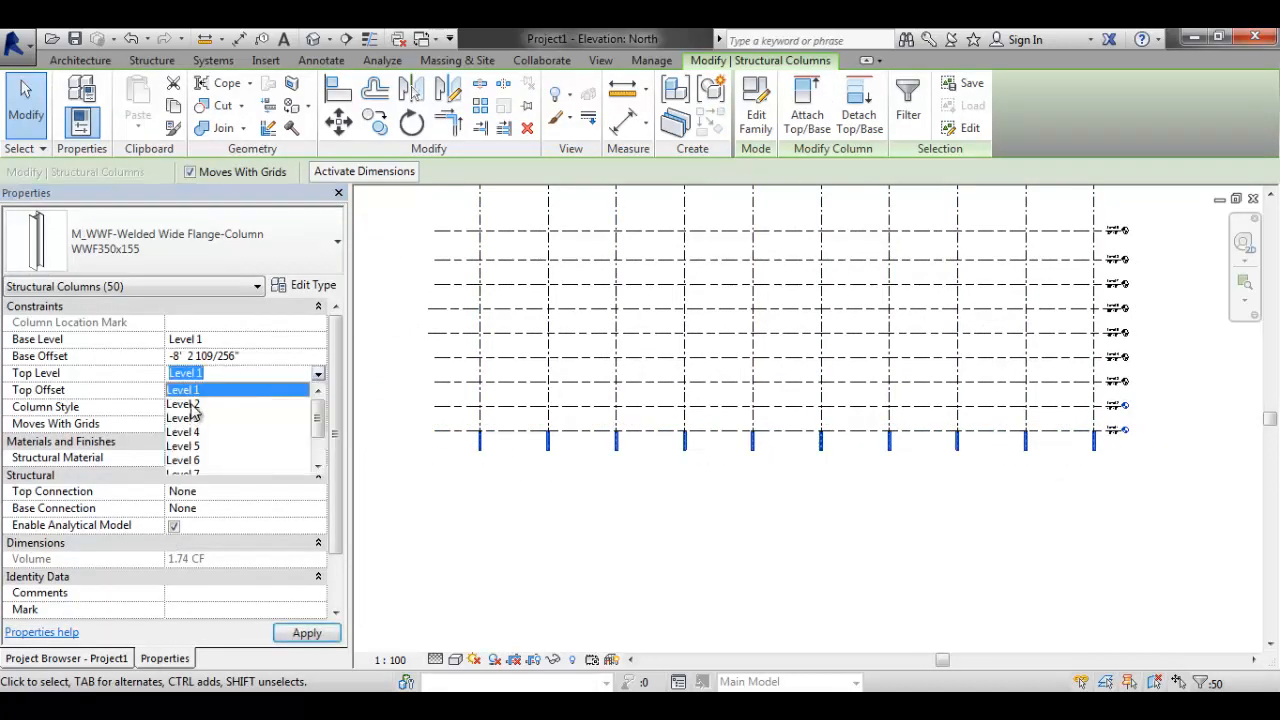
- Set the Base Offset of the selected columns to 0' 0" and clear the selection
{"action": "left_click", "coordinate": [250, 356]}
{"action": "left_click_drag", "start_coordinate": [250, 356], "coordinate": [30, 380]}
{"action": "type", "text": "0' 0"}
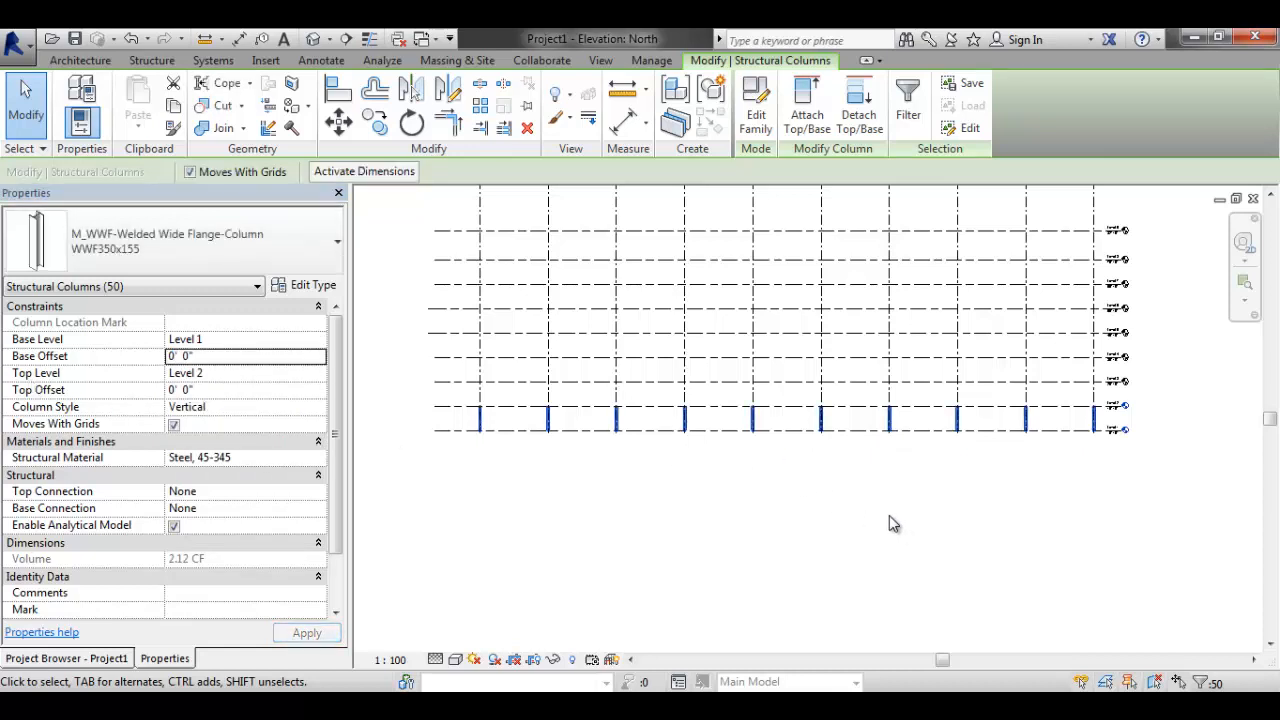
{"action": "middle_click_drag", "start_coordinate": [896, 516], "coordinate": [914, 519]}
{"action": "left_click", "coordinate": [683, 541]}
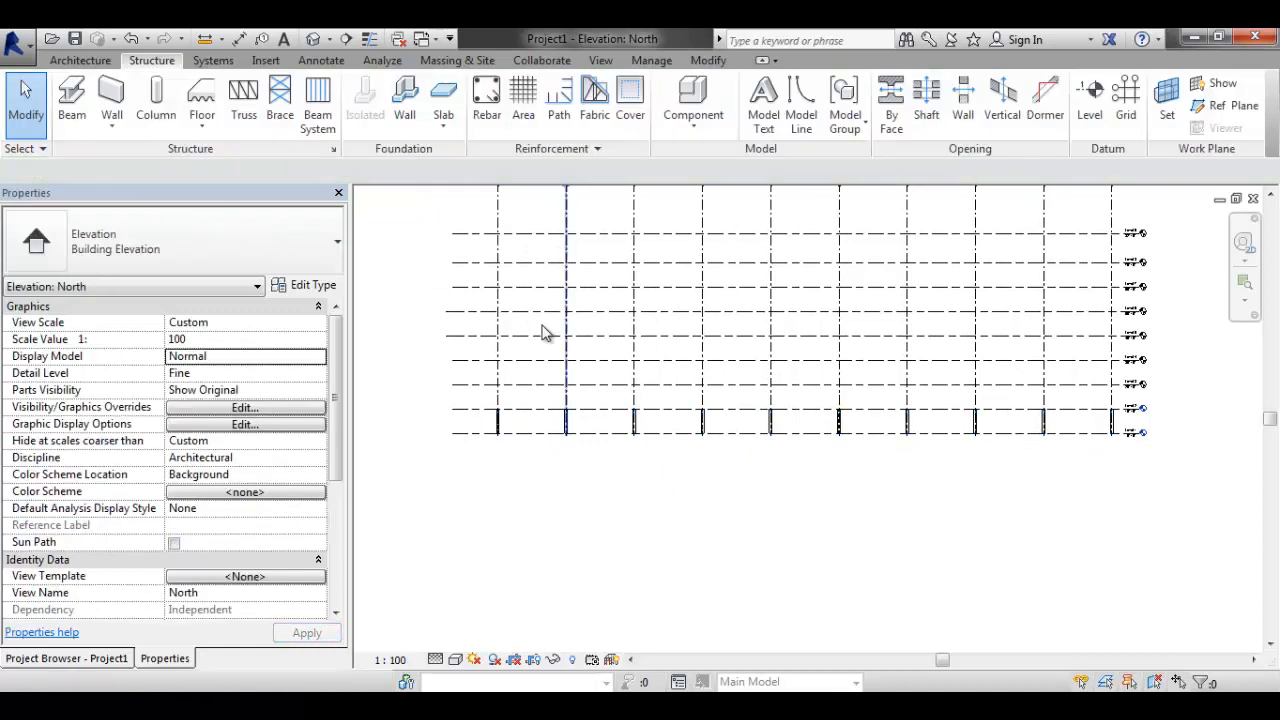
- Shift grid J toward the neighbouring grid to test whether its columns follow, and undo the move
{"action": "left_click", "coordinate": [500, 285]}
{"action": "left_click_drag", "start_coordinate": [512, 280], "coordinate": [540, 282]}
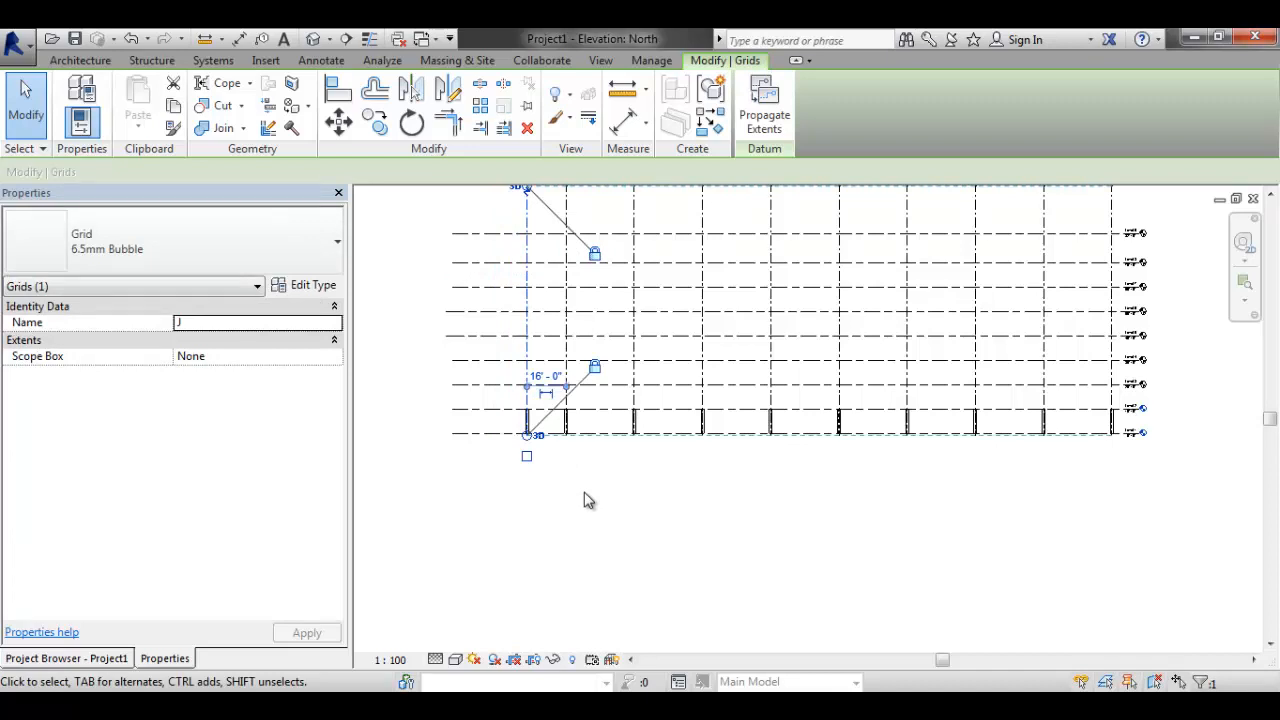
{"action": "key", "text": "ctrl+z"}
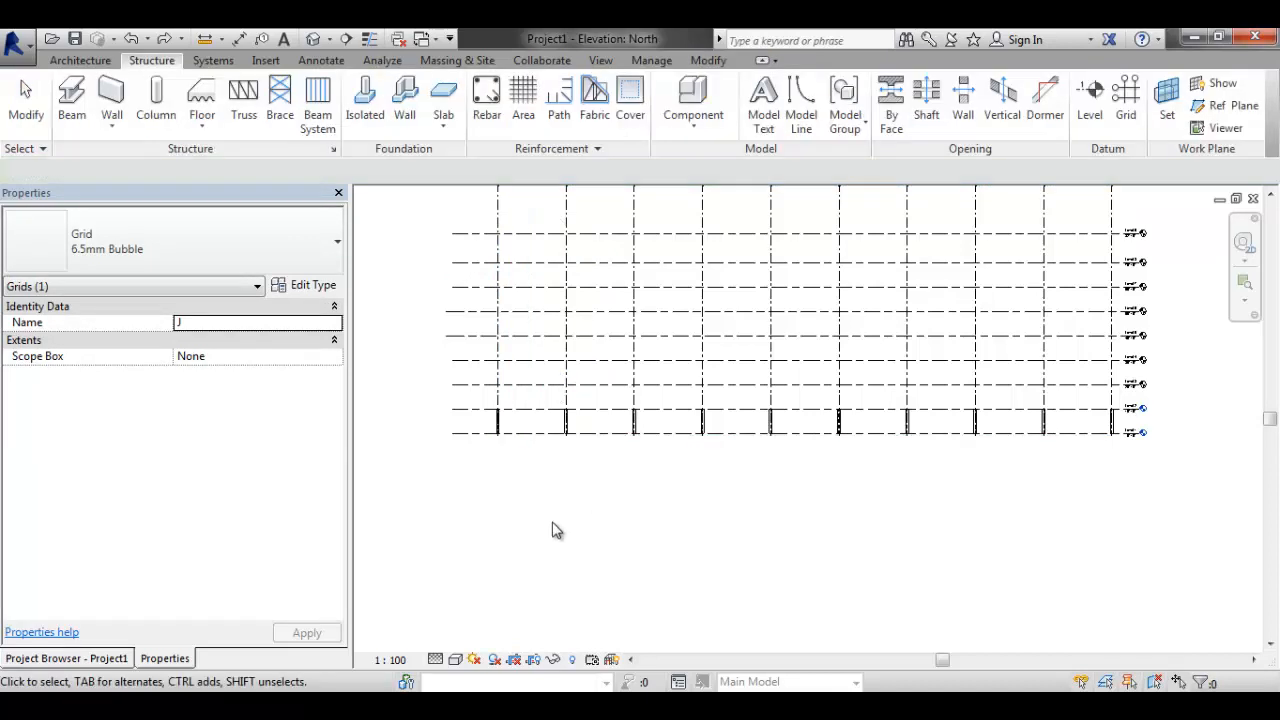
- Open the Level 2 floor plan and examine the grid intersections for columns
{"action": "scroll", "coordinate": [520, 483], "scroll_direction": "down", "scroll_amount": 1}
{"action": "scroll", "coordinate": [520, 483], "scroll_direction": "down", "scroll_amount": 1}
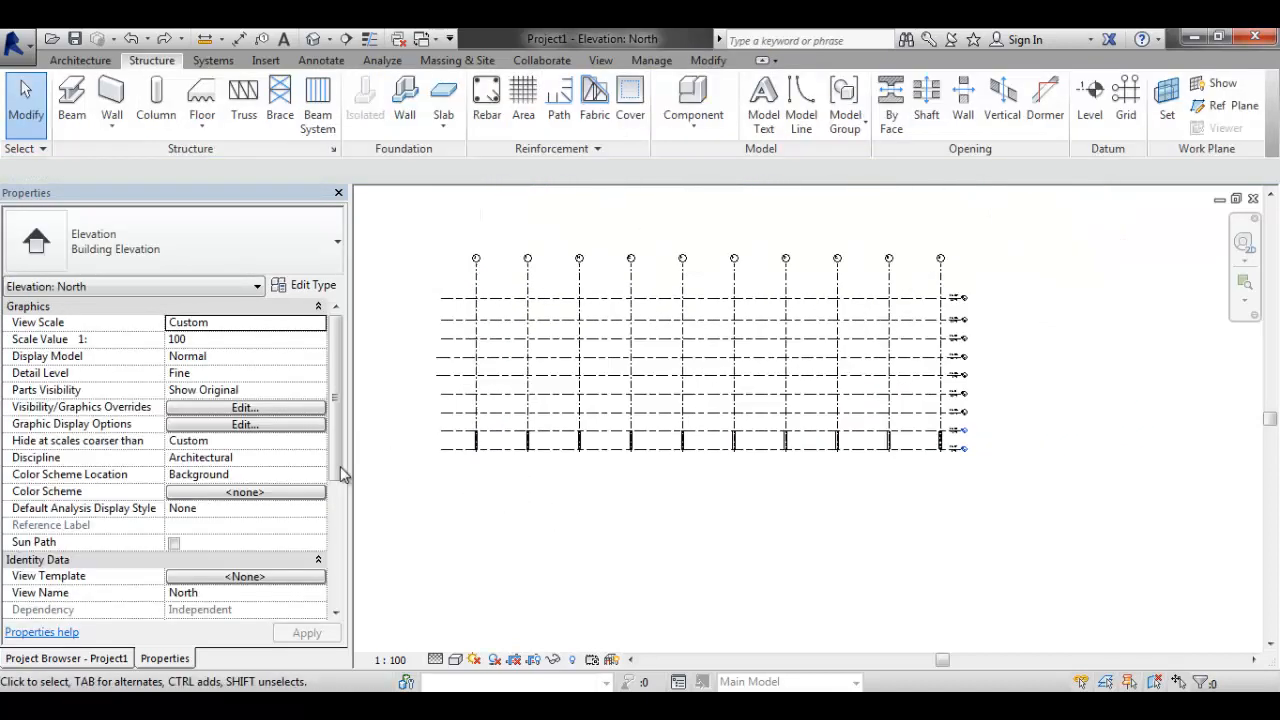
{"action": "left_click", "coordinate": [74, 659]}
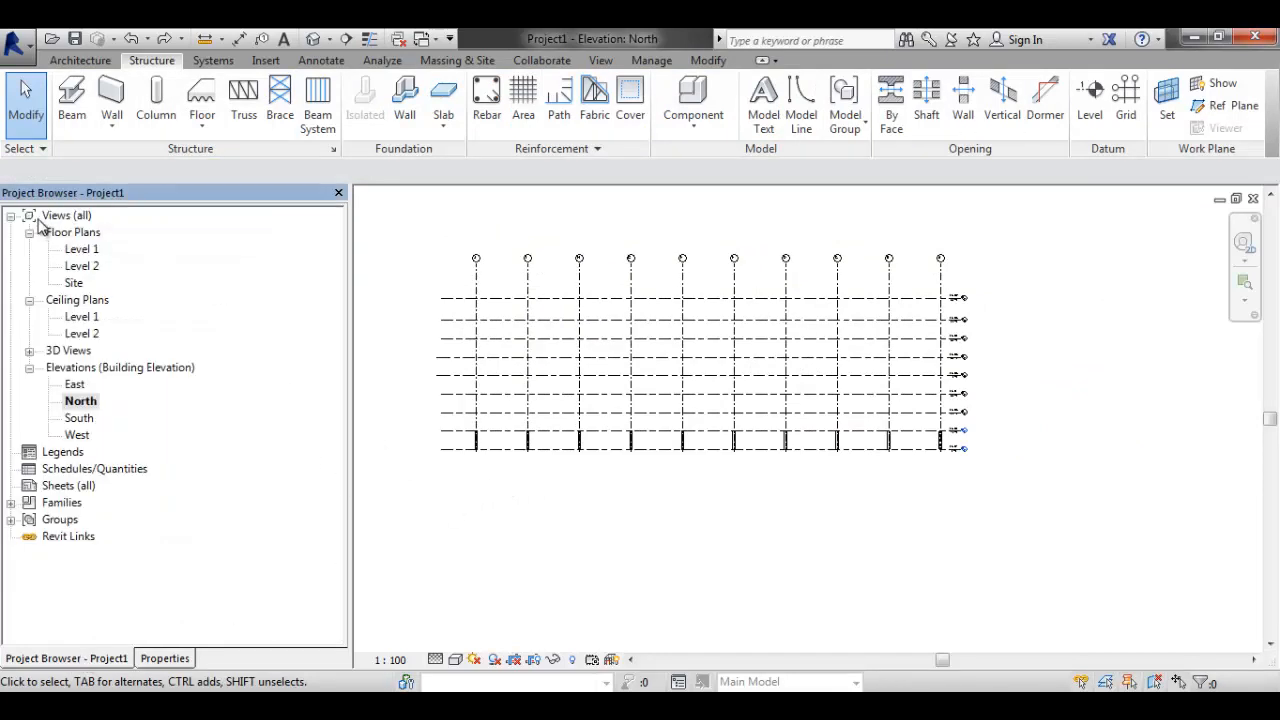
{"action": "left_click", "coordinate": [74, 251]}
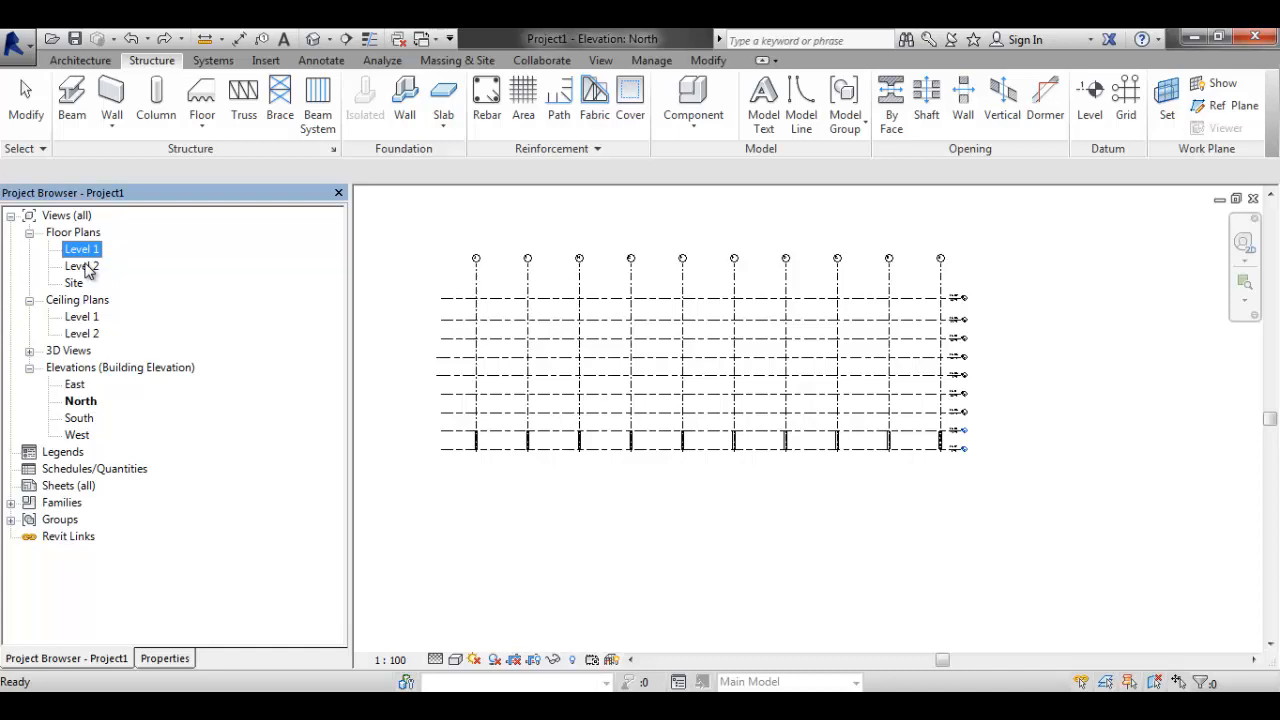
{"action": "double_click", "coordinate": [84, 266]}
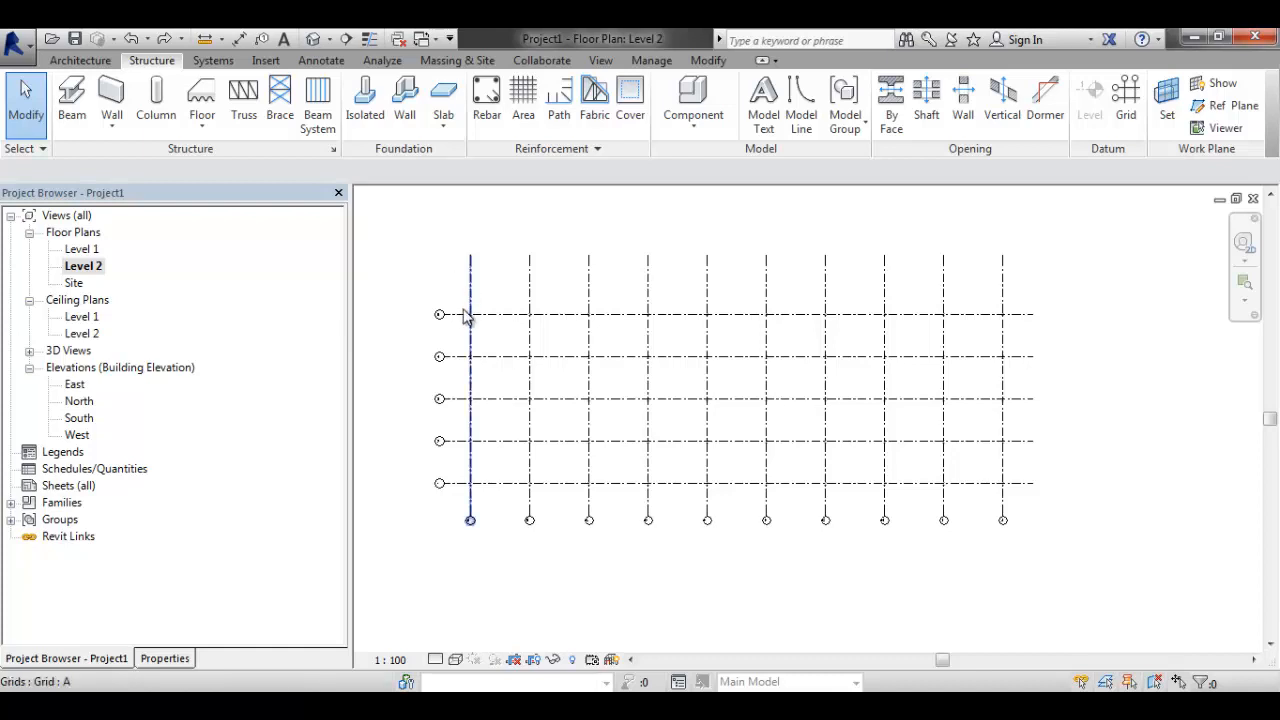
{"action": "scroll", "coordinate": [471, 325], "scroll_direction": "up", "scroll_amount": 3}
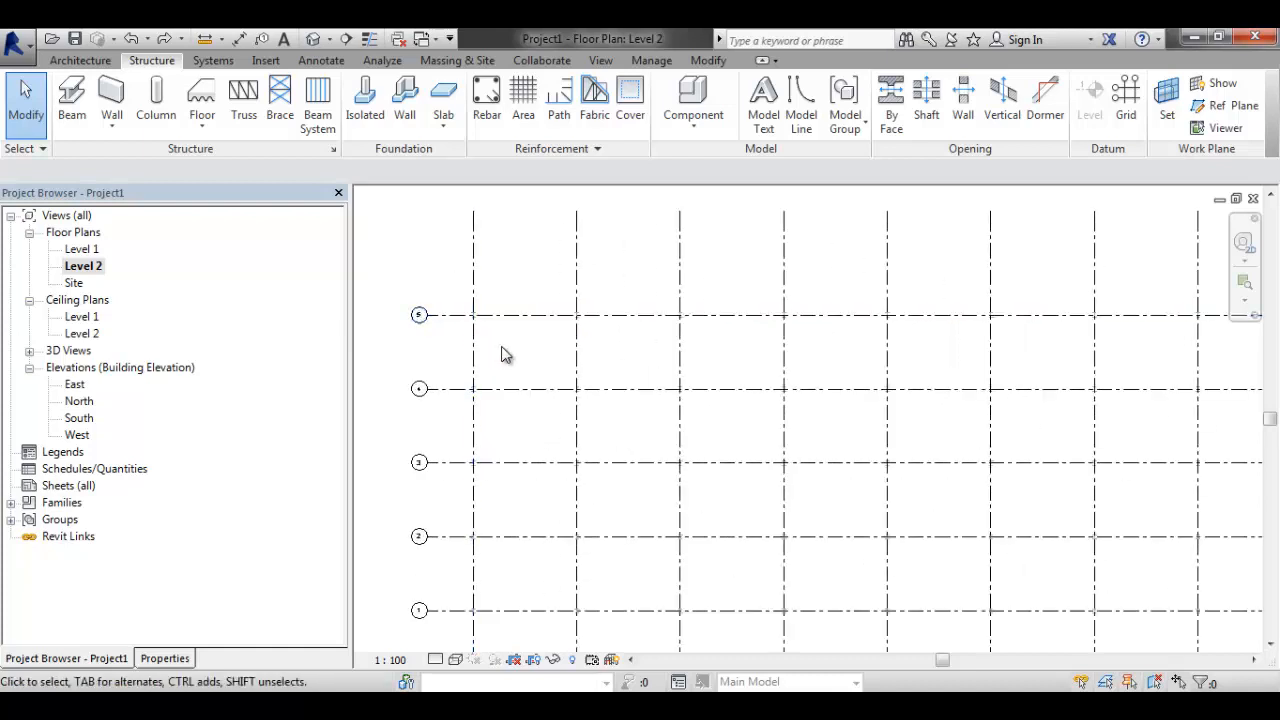
- Set the detail level of the Level 1 floor plan to Fine and look closely at a column at grid B
{"action": "double_click", "coordinate": [84, 250]}
{"action": "scroll", "coordinate": [430, 330], "scroll_direction": "up", "scroll_amount": 5}
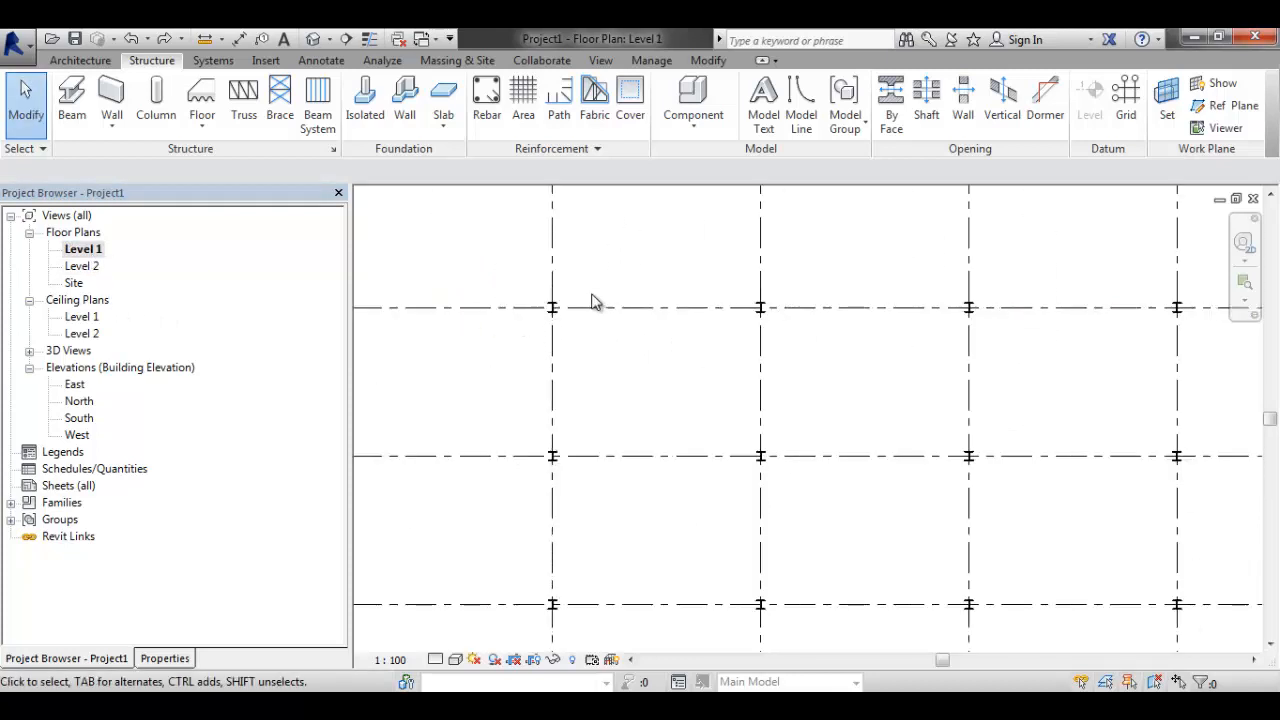
{"action": "left_click", "coordinate": [434, 660]}
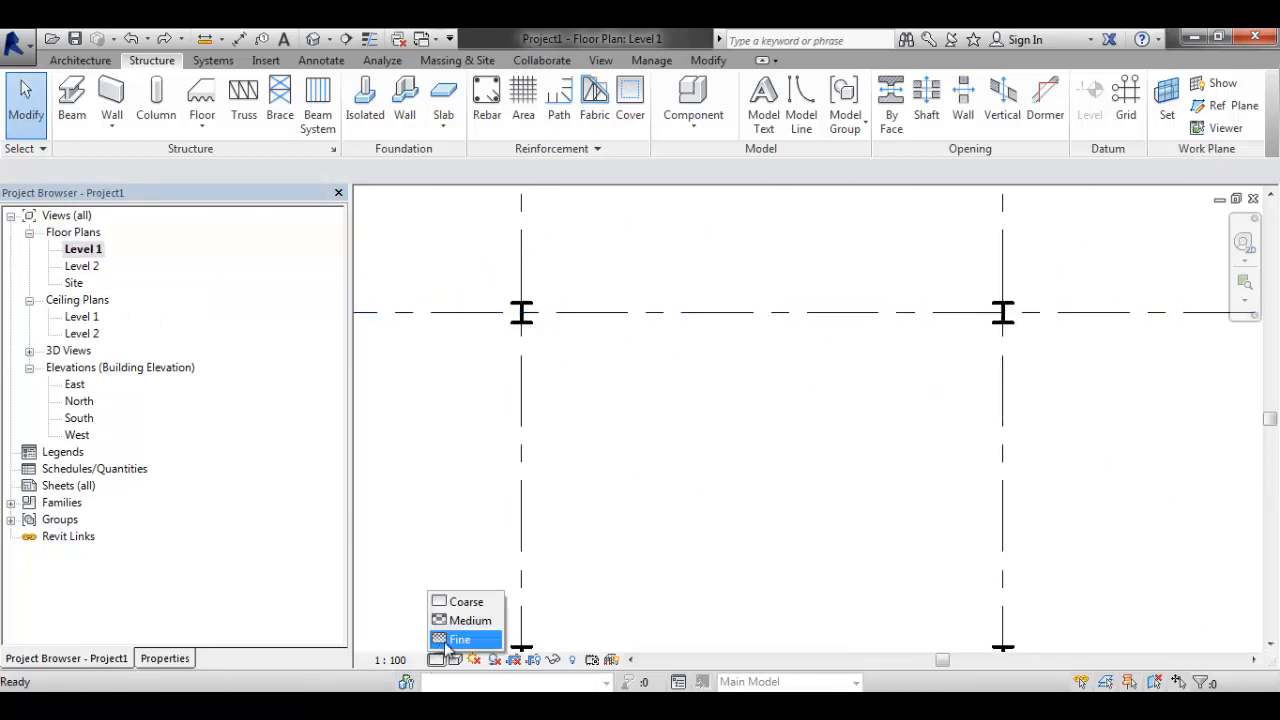
{"action": "left_click", "coordinate": [455, 640]}
{"action": "scroll", "coordinate": [600, 350], "scroll_direction": "up", "scroll_amount": 5}
{"action": "scroll", "coordinate": [683, 436], "scroll_direction": "up", "scroll_amount": 2}
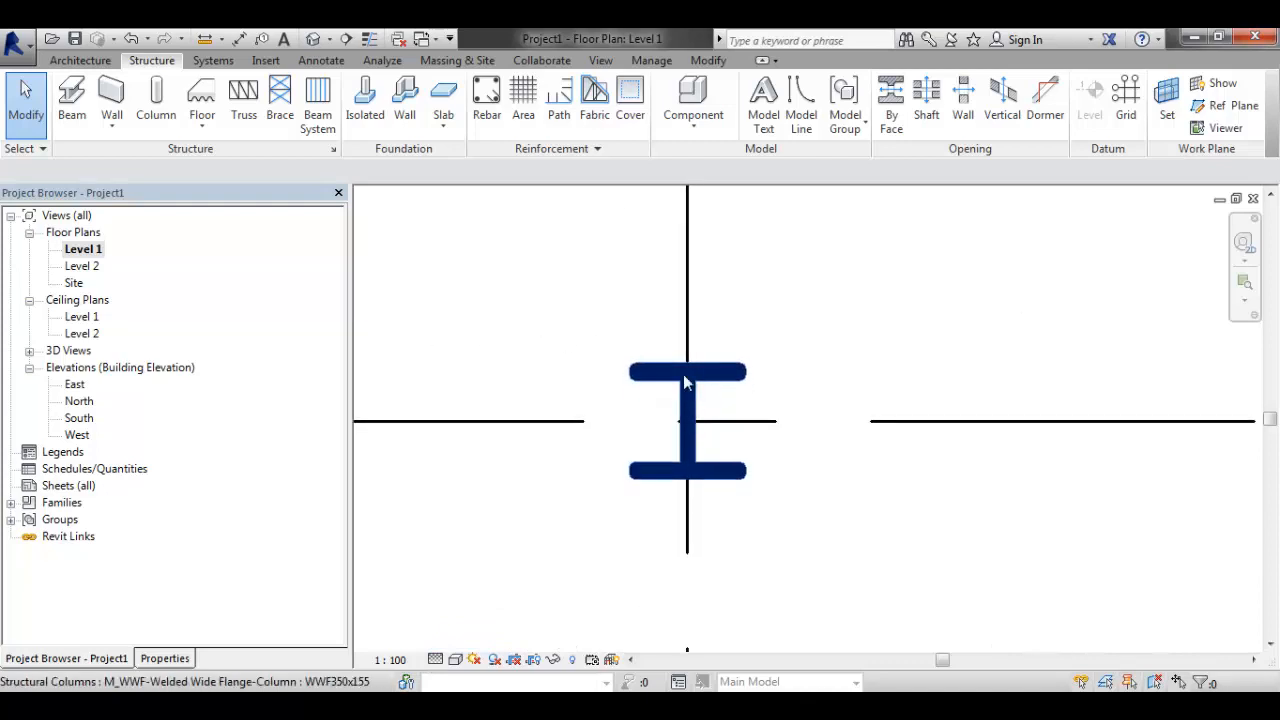
- Move the column on grid B off its intersection, about 2' sideways and about 11" up
{"action": "left_click", "coordinate": [685, 430]}
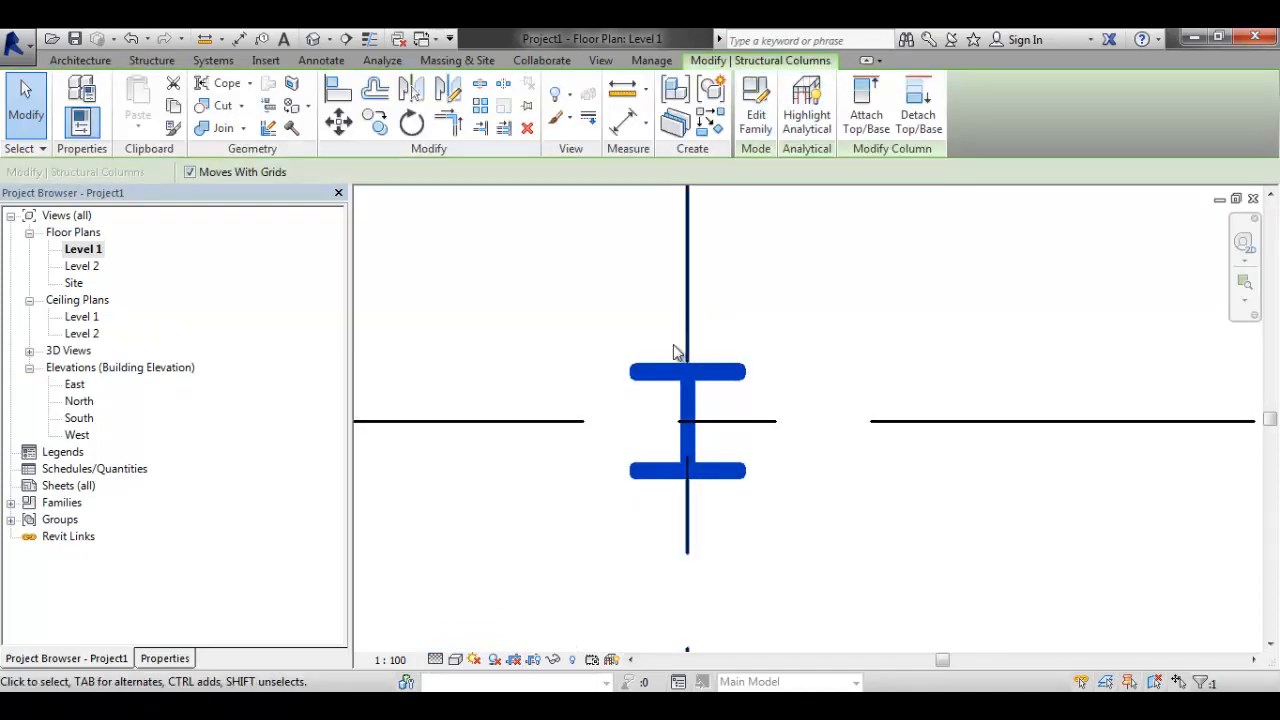
{"action": "left_click_drag", "start_coordinate": [703, 366], "coordinate": [849, 283]}
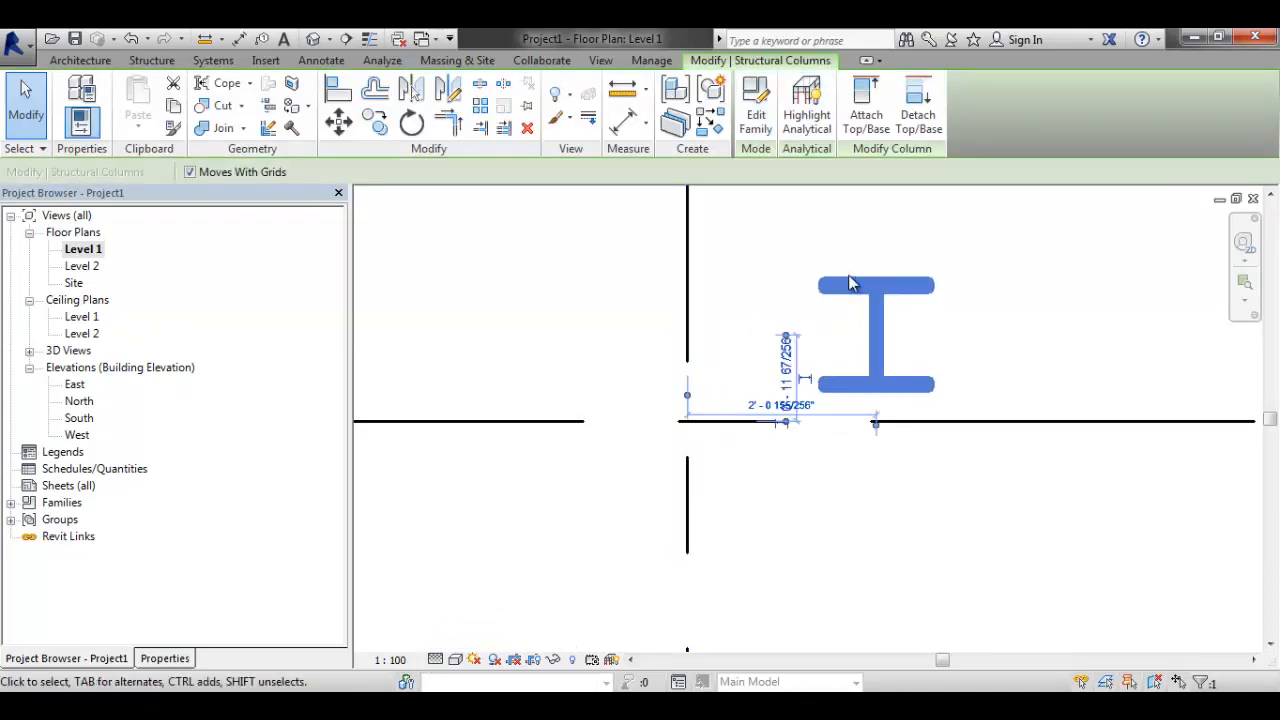
{"action": "left_click", "coordinate": [719, 305]}
- Move grid B away from the offset column, and undo both the grid move and the column move
{"action": "scroll", "coordinate": [701, 298], "scroll_direction": "down", "scroll_amount": 2}
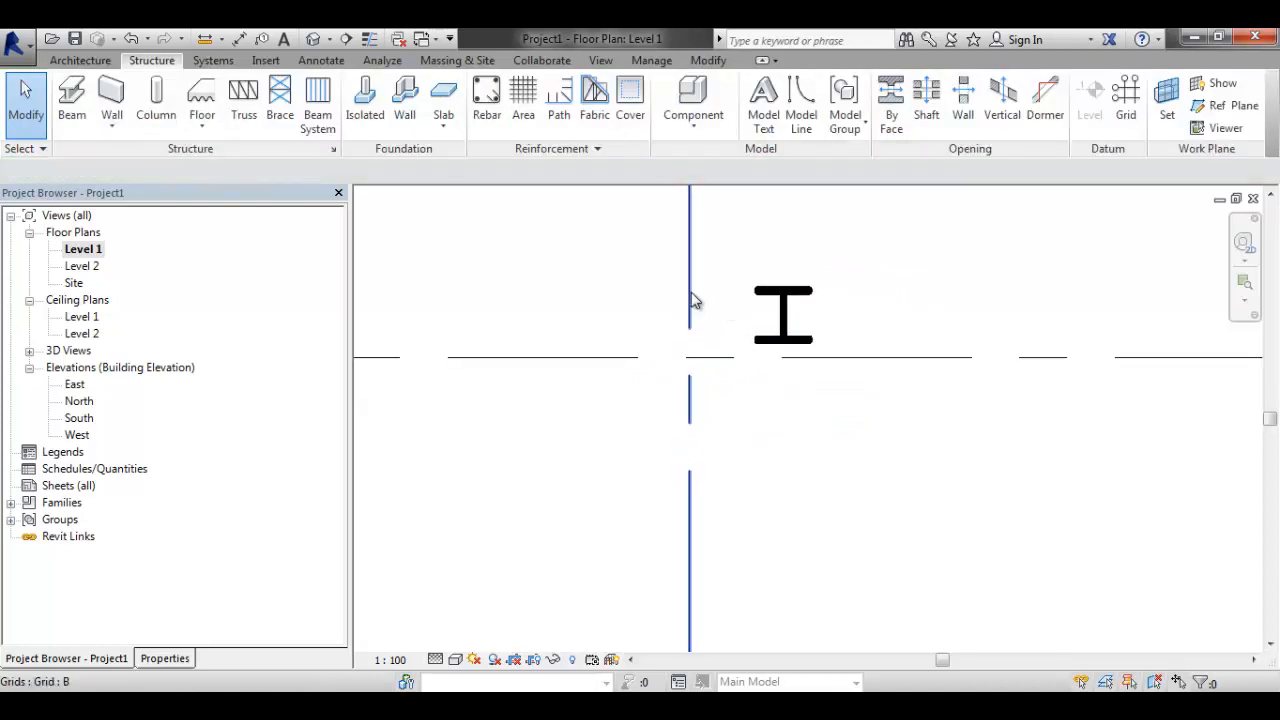
{"action": "left_click", "coordinate": [690, 300]}
{"action": "left_click_drag", "start_coordinate": [689, 306], "coordinate": [619, 312]}
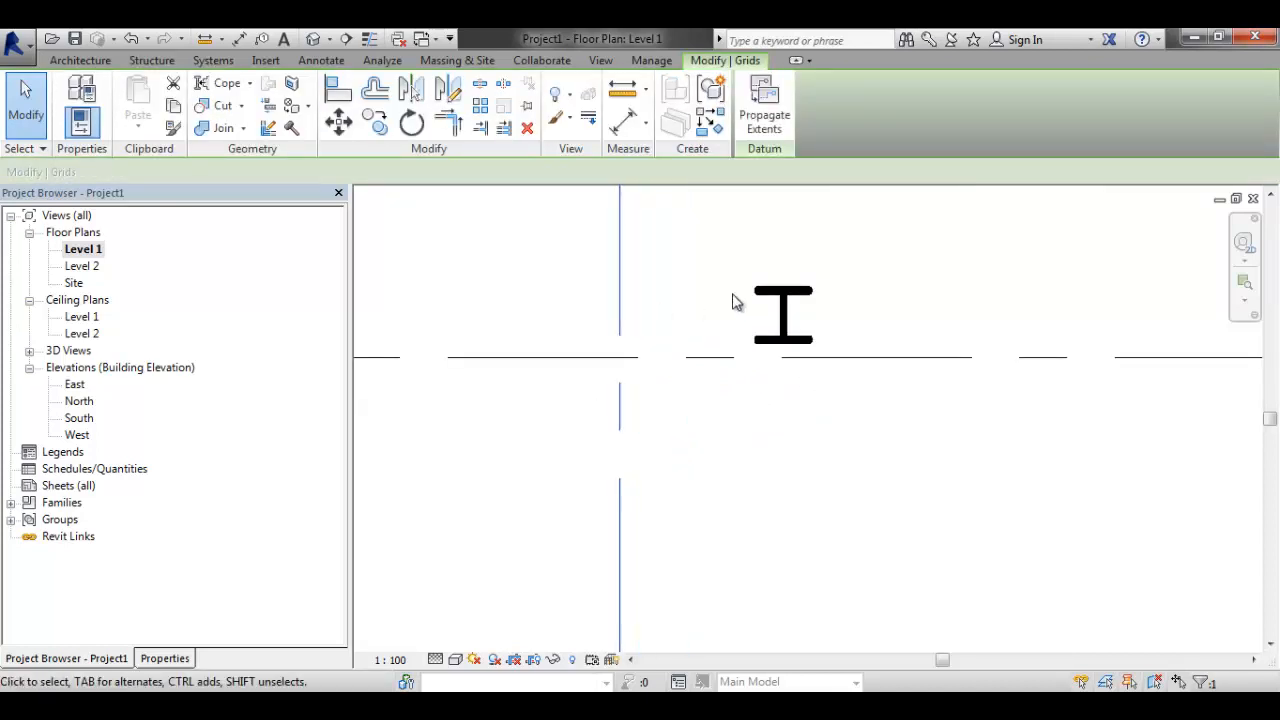
{"action": "key", "text": "ctrl+z"}
{"action": "key", "text": "ctrl+z"}
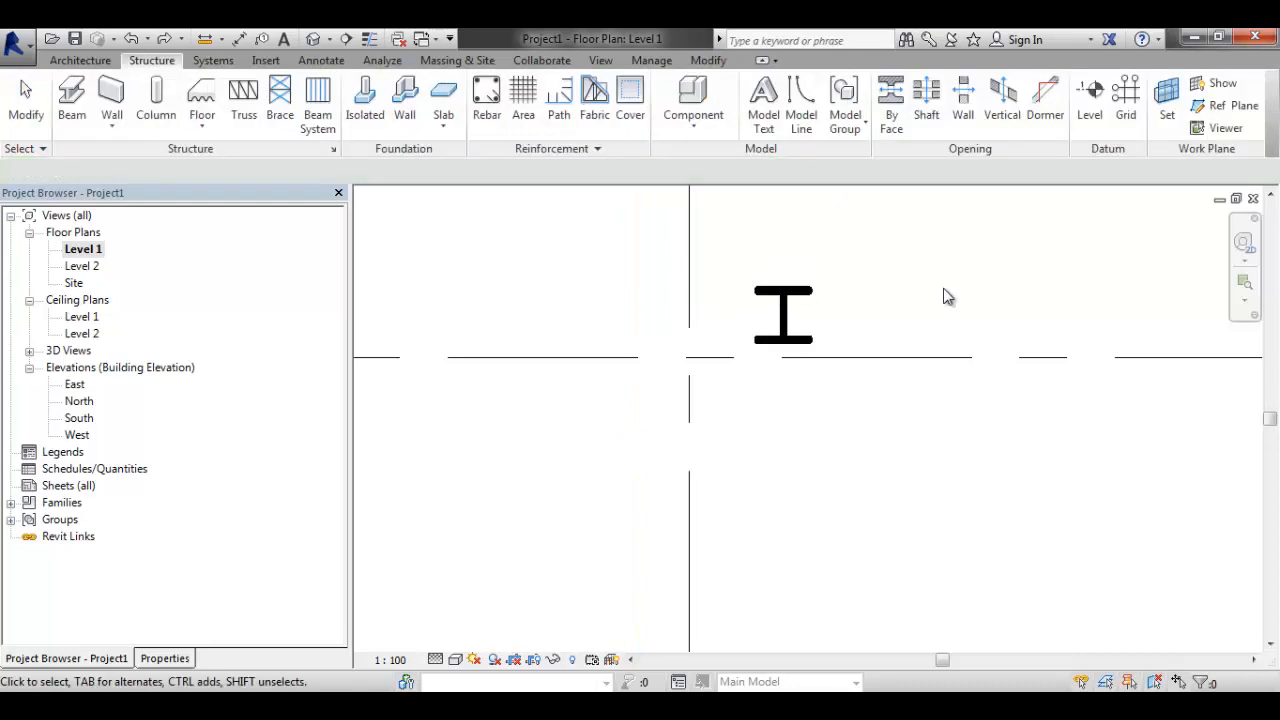
{"action": "scroll", "coordinate": [923, 296], "scroll_direction": "down", "scroll_amount": 2}
{"action": "scroll", "coordinate": [800, 340], "scroll_direction": "down", "scroll_amount": 3}
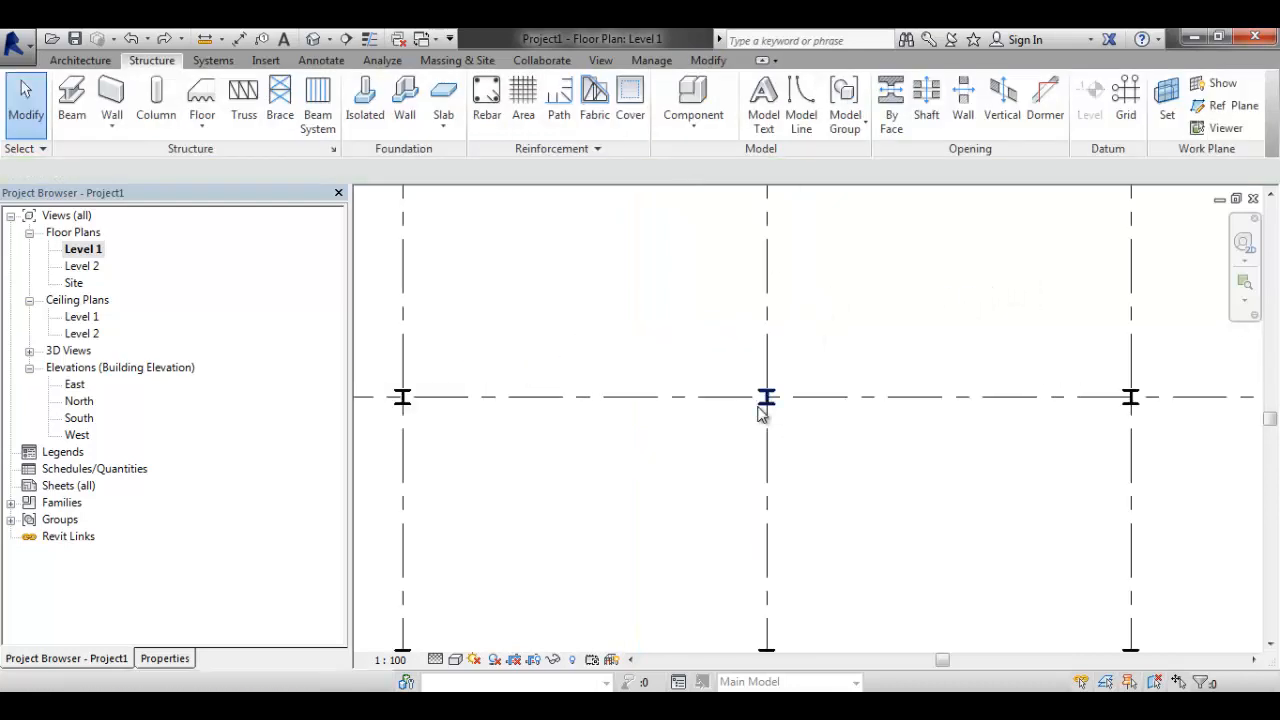
- Shift grid B sideways toward grid C to test the columns attached to it, and undo the shift
{"action": "left_click", "coordinate": [757, 292]}
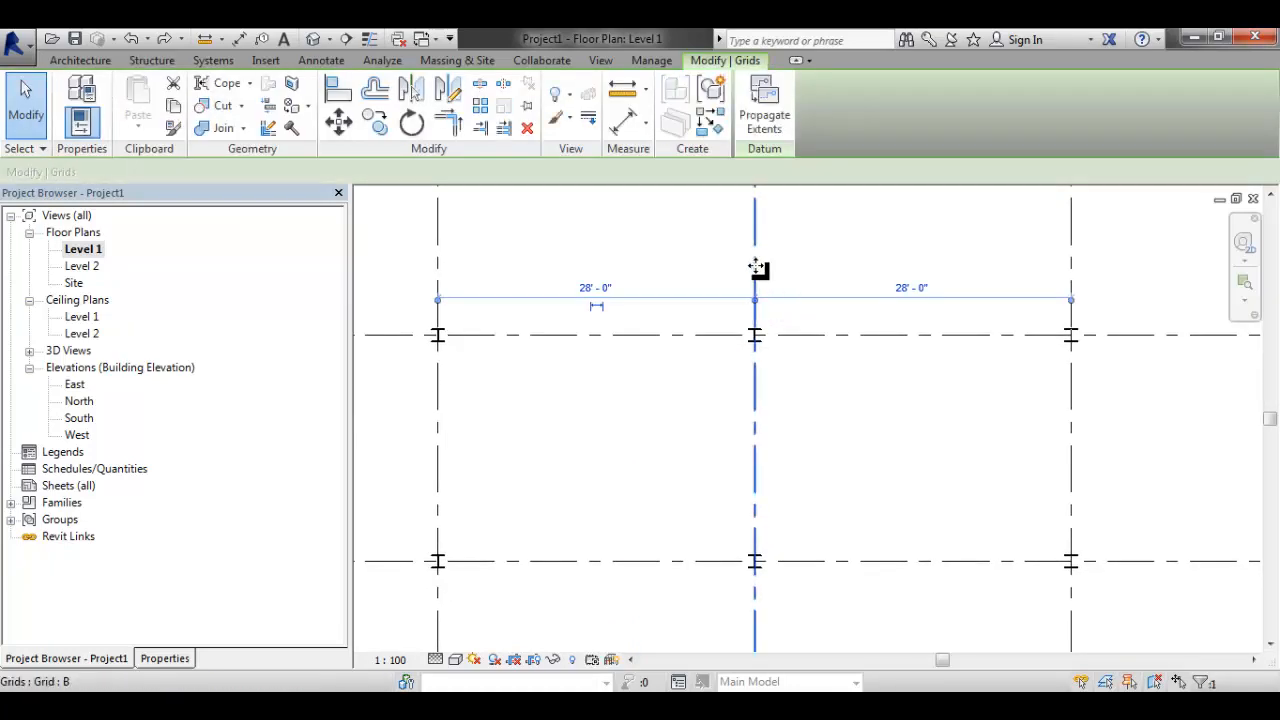
{"action": "left_click_drag", "start_coordinate": [757, 271], "coordinate": [830, 267]}
{"action": "key", "text": "ctrl+z"}
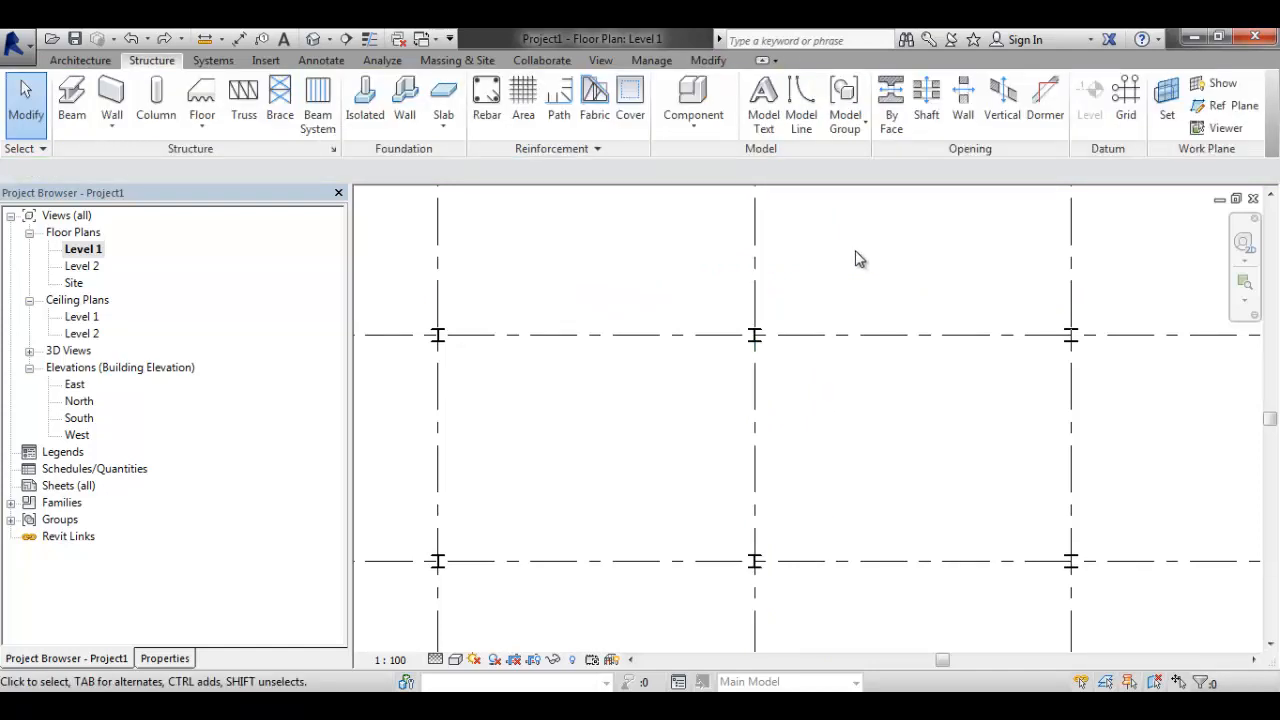
- Draw a short vertical grid line between grids B and C, crossing grid 5
{"action": "middle_click_drag", "start_coordinate": [855, 258], "coordinate": [703, 318]}
{"action": "scroll", "coordinate": [777, 286], "scroll_direction": "down", "scroll_amount": 3}
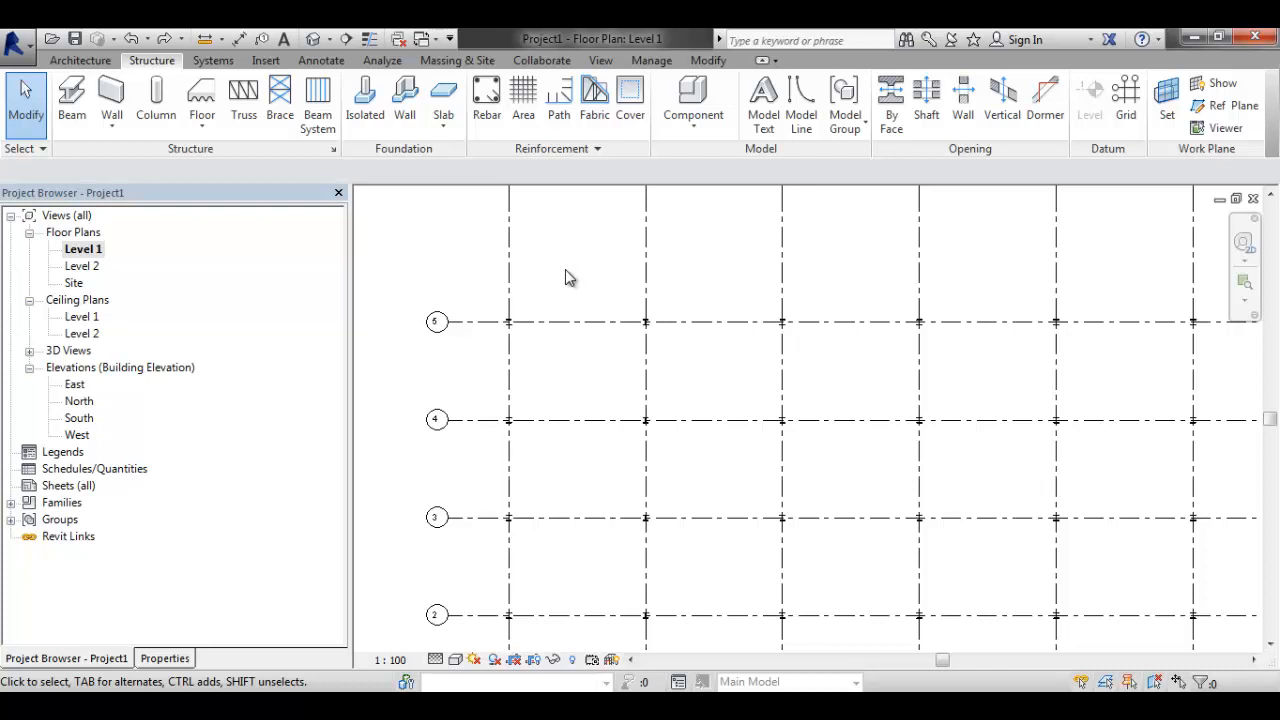
{"action": "scroll", "coordinate": [726, 317], "scroll_direction": "up", "scroll_amount": 3}
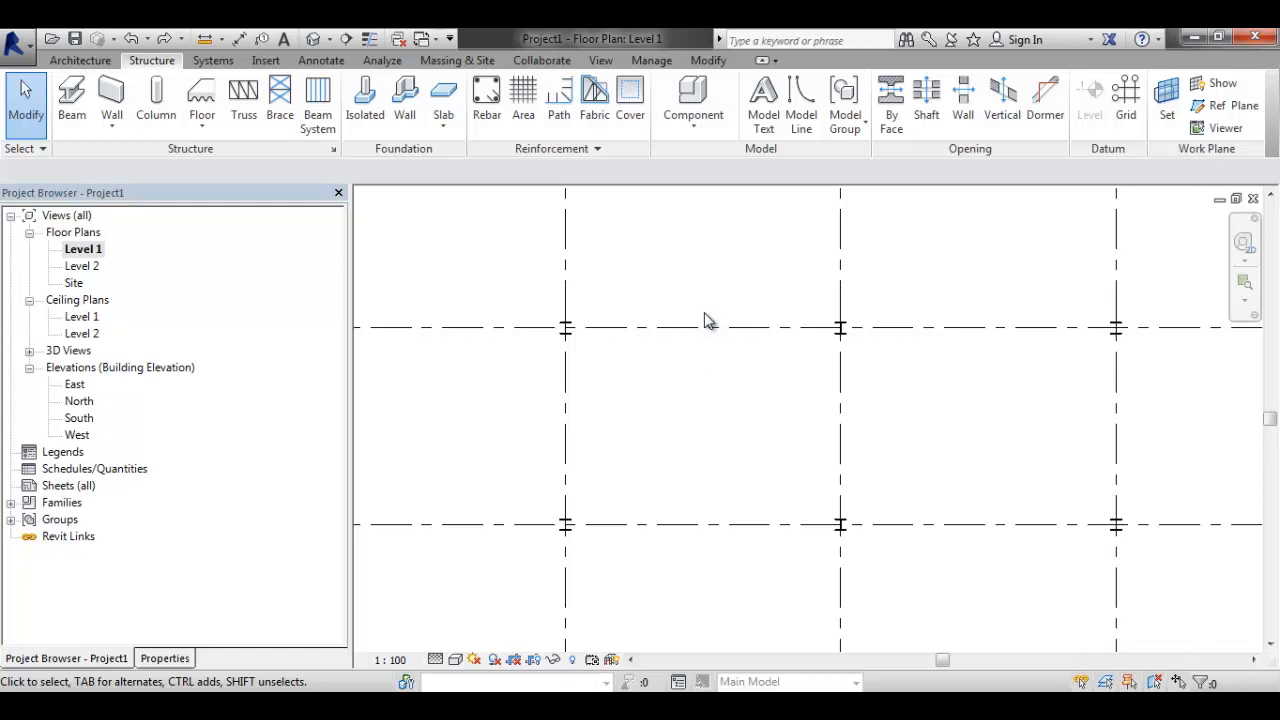
{"action": "key", "text": "g"}
{"action": "key", "text": "r"}
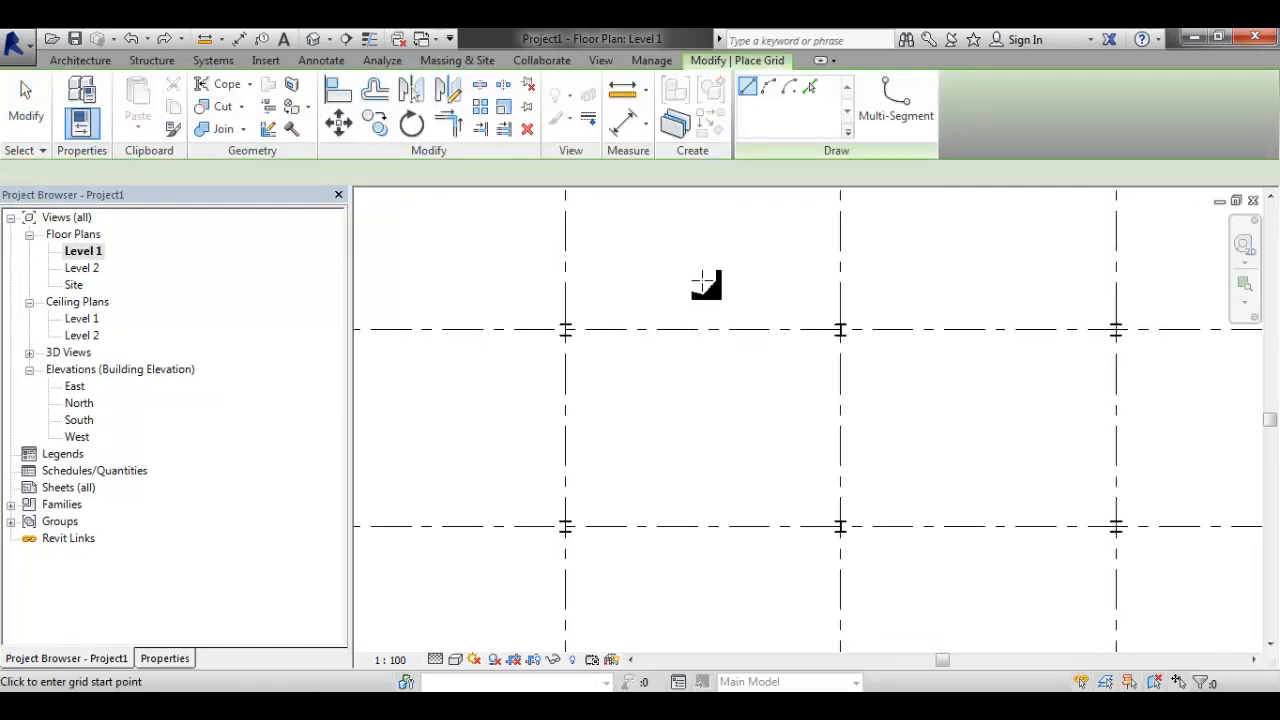
{"action": "left_click", "coordinate": [702, 267]}
{"action": "key", "text": "Escape"}
{"action": "scroll", "coordinate": [686, 357], "scroll_direction": "down", "scroll_amount": 1}
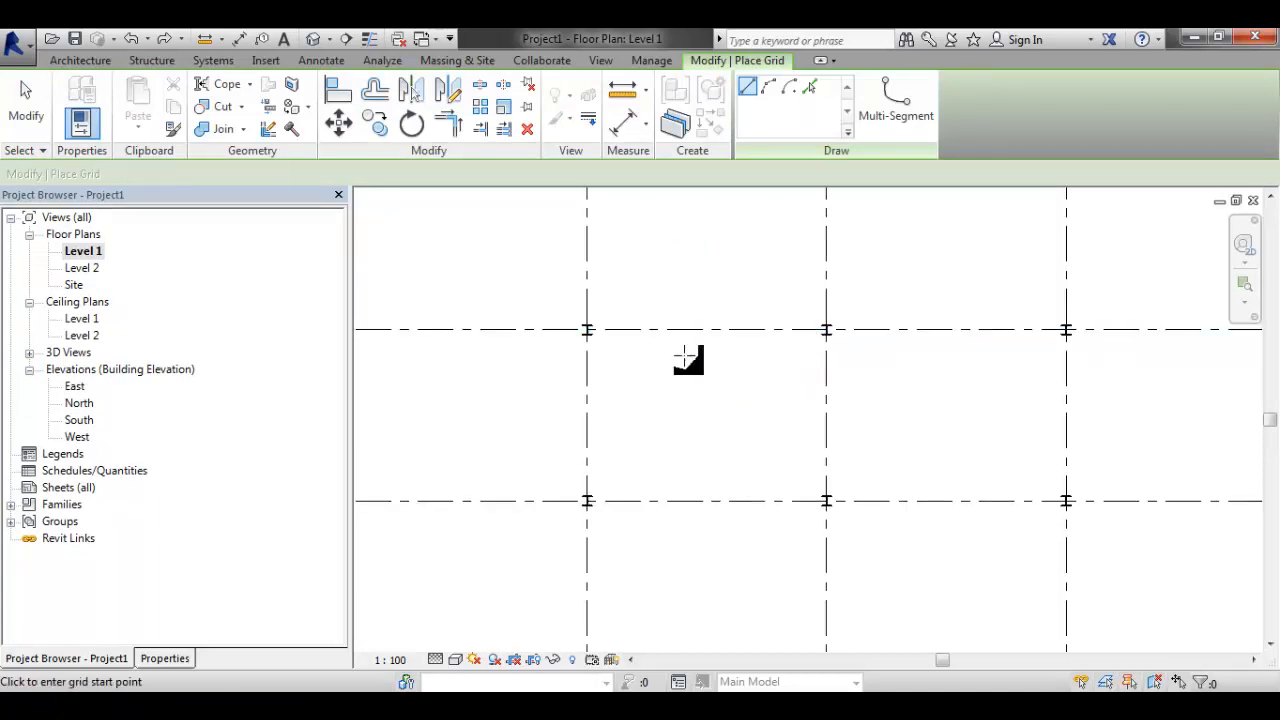
{"action": "left_click", "coordinate": [719, 386]}
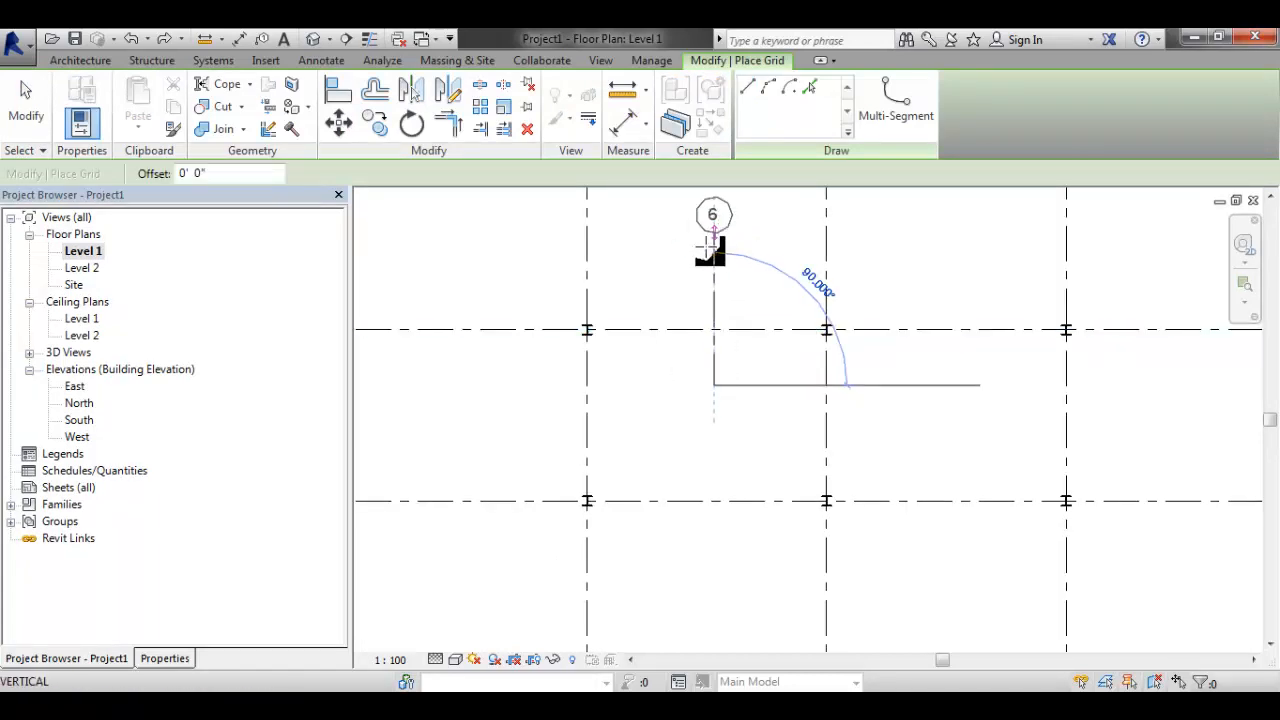
{"action": "left_click", "coordinate": [714, 238]}
- Check the names of the neighbouring grids and rename the new short grid to BB
{"action": "middle_click_drag", "start_coordinate": [728, 276], "coordinate": [708, 436]}
{"action": "scroll", "coordinate": [688, 428], "scroll_direction": "down", "scroll_amount": 4}
{"action": "middle_click_drag", "start_coordinate": [690, 385], "coordinate": [691, 268]}
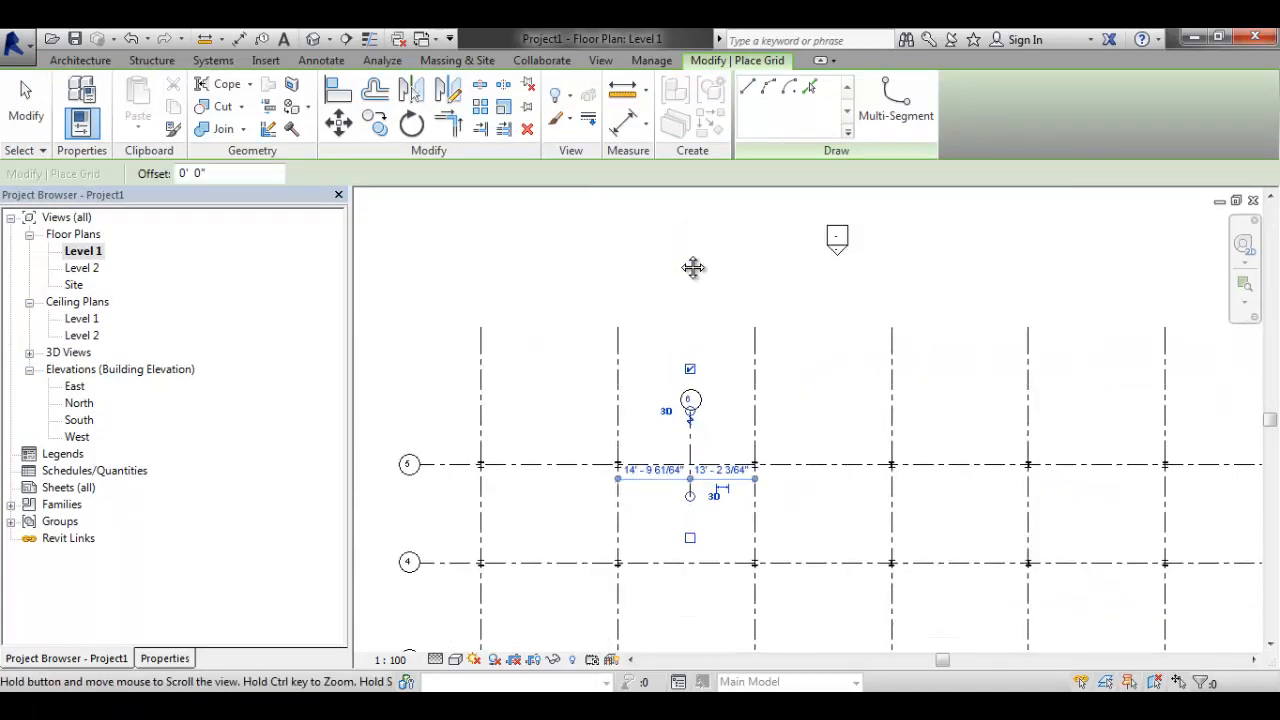
{"action": "middle_click_drag", "start_coordinate": [721, 550], "coordinate": [705, 345]}
{"action": "scroll", "coordinate": [705, 345], "scroll_direction": "down", "scroll_amount": 3}
{"action": "middle_click_drag", "start_coordinate": [678, 575], "coordinate": [667, 345]}
{"action": "scroll", "coordinate": [665, 345], "scroll_direction": "up", "scroll_amount": 5}
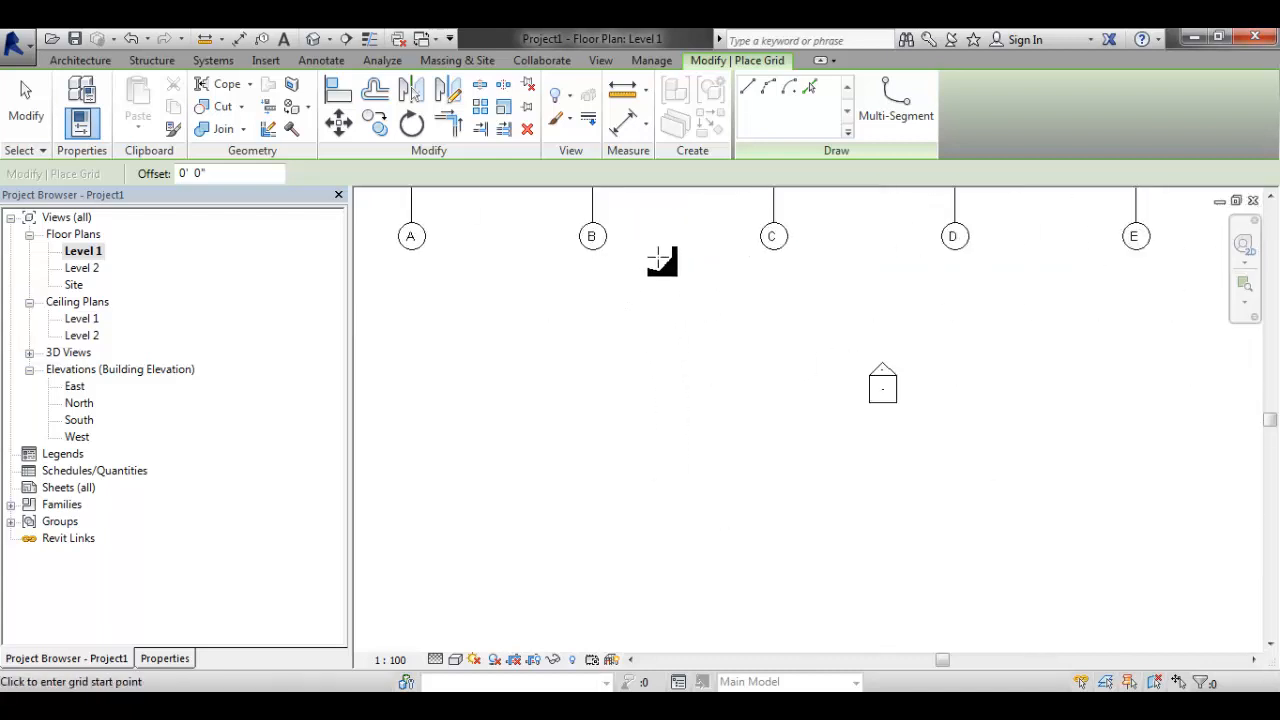
{"action": "scroll", "coordinate": [629, 431], "scroll_direction": "down", "scroll_amount": 7}
{"action": "middle_click_drag", "start_coordinate": [657, 200], "coordinate": [698, 624]}
{"action": "scroll", "coordinate": [651, 368], "scroll_direction": "up", "scroll_amount": 7}
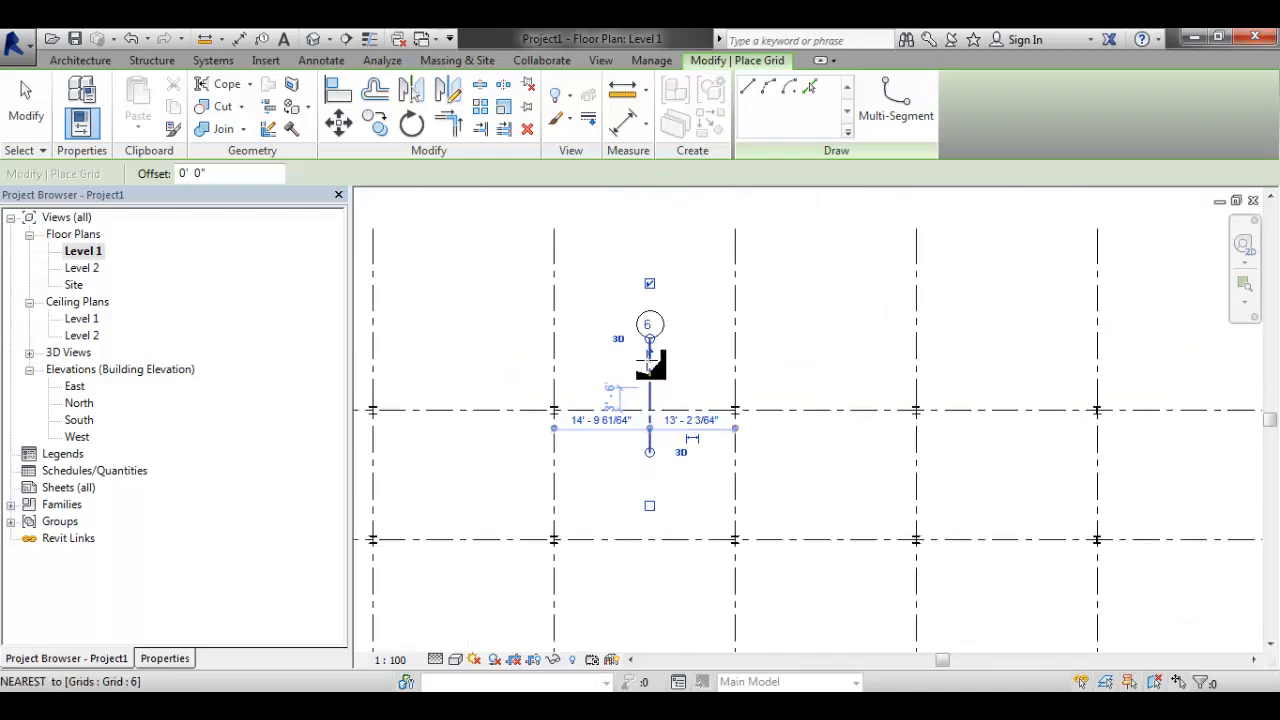
{"action": "key", "text": "Escape"}
{"action": "double_click", "coordinate": [654, 318]}
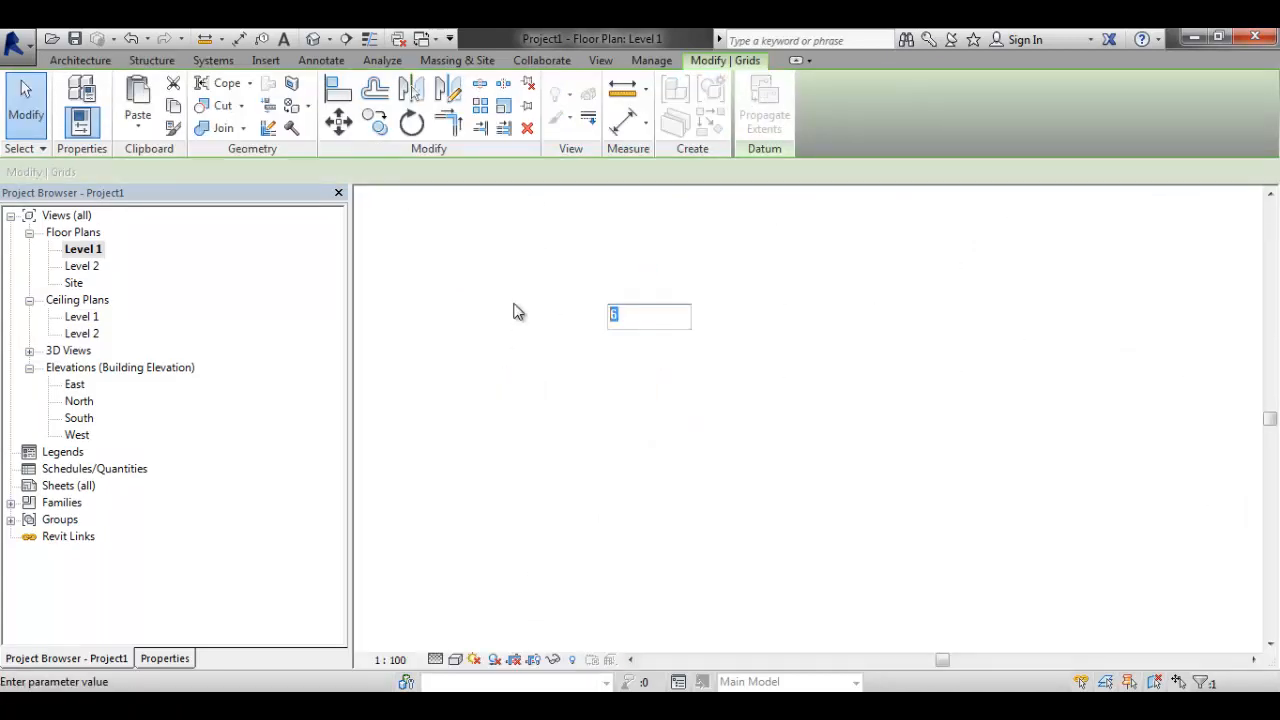
{"action": "type", "text": "BB"}
{"action": "key", "text": "Return"}
{"action": "scroll", "coordinate": [658, 350], "scroll_direction": "down", "scroll_amount": 3}
{"action": "left_click", "coordinate": [668, 455]}
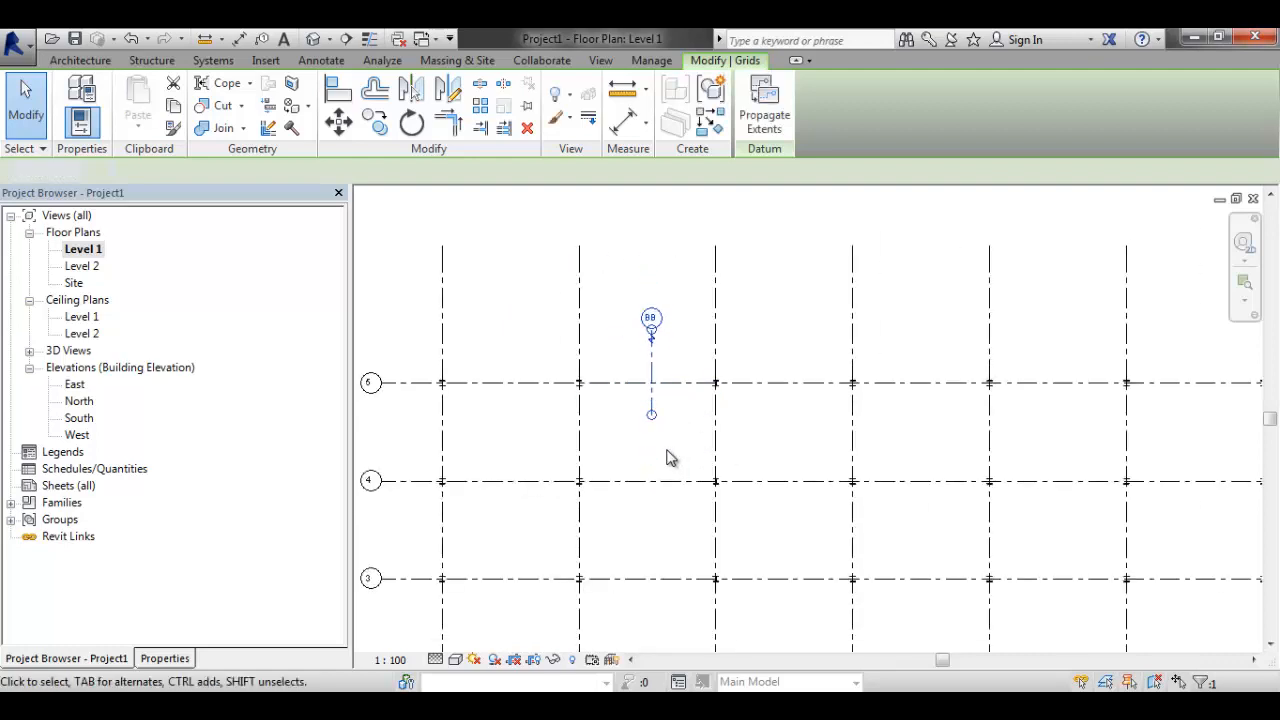
- Delete the short grid BB between grids B and C
{"action": "scroll", "coordinate": [665, 393], "scroll_direction": "up", "scroll_amount": 5}
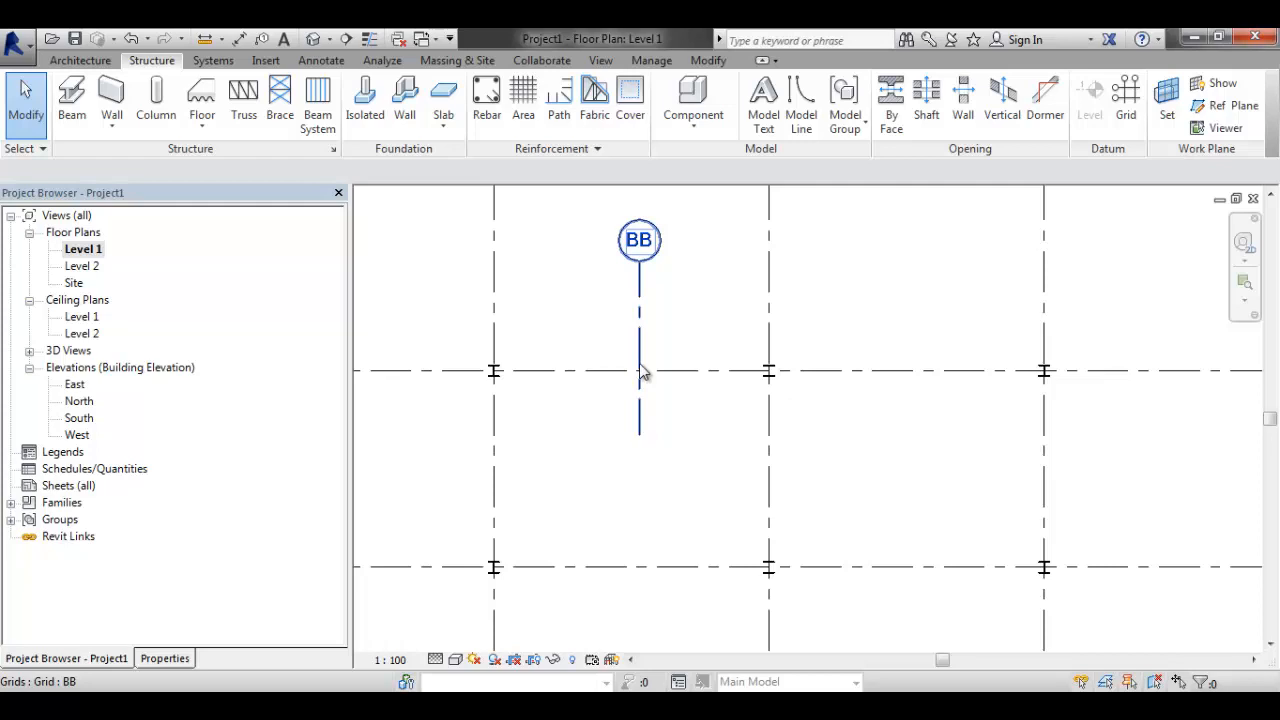
{"action": "left_click", "coordinate": [642, 366]}
{"action": "key", "text": "Delete"}
- Shorten the aligned vertical grids by pulling the upper end of grid C down to just above grid 5
{"action": "scroll", "coordinate": [662, 362], "scroll_direction": "down", "scroll_amount": 1}
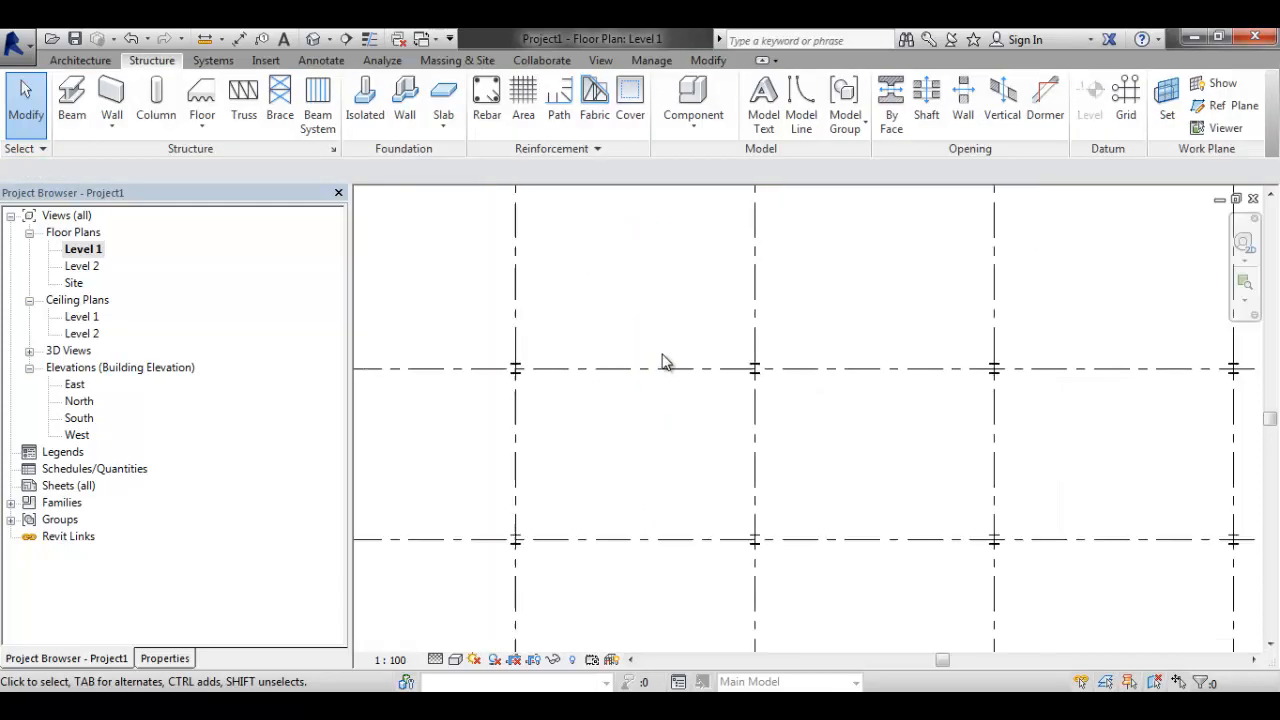
{"action": "scroll", "coordinate": [664, 359], "scroll_direction": "down", "scroll_amount": 2}
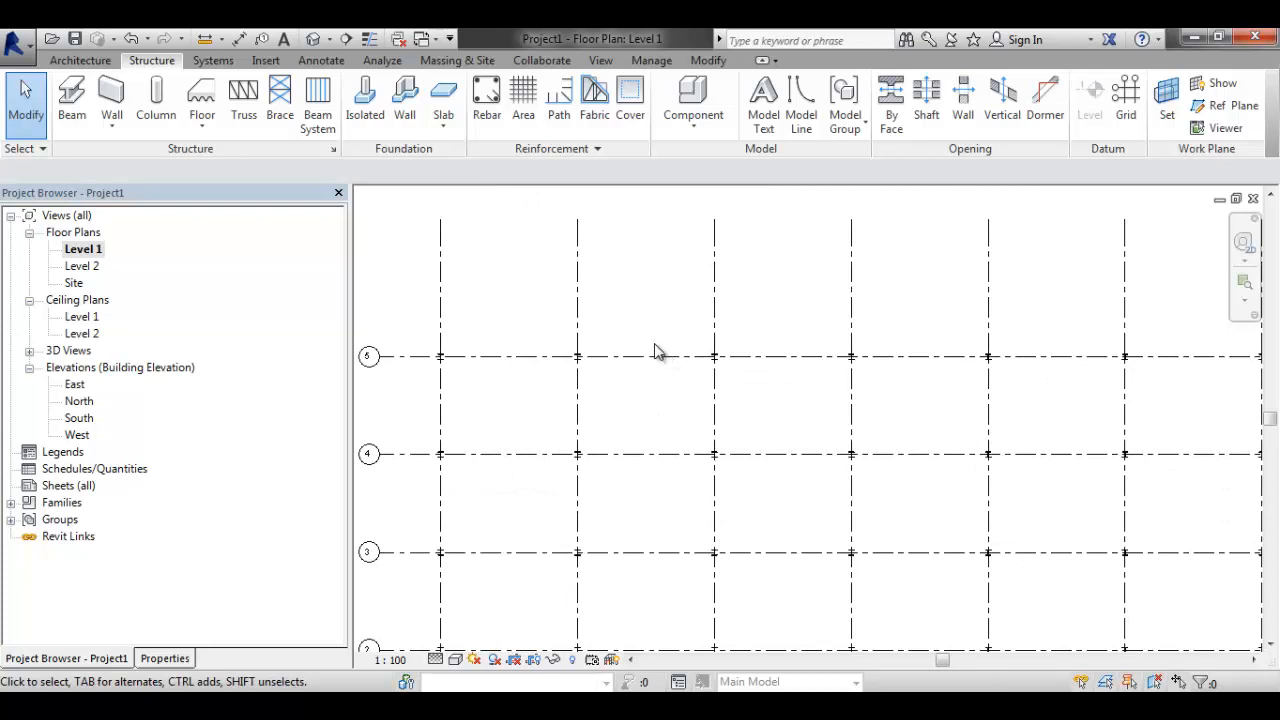
{"action": "scroll", "coordinate": [640, 269], "scroll_direction": "down", "scroll_amount": 2}
{"action": "middle_click_drag", "start_coordinate": [802, 313], "coordinate": [653, 268]}
{"action": "middle_click_drag", "start_coordinate": [702, 284], "coordinate": [720, 283]}
{"action": "scroll", "coordinate": [696, 292], "scroll_direction": "down", "scroll_amount": 1}
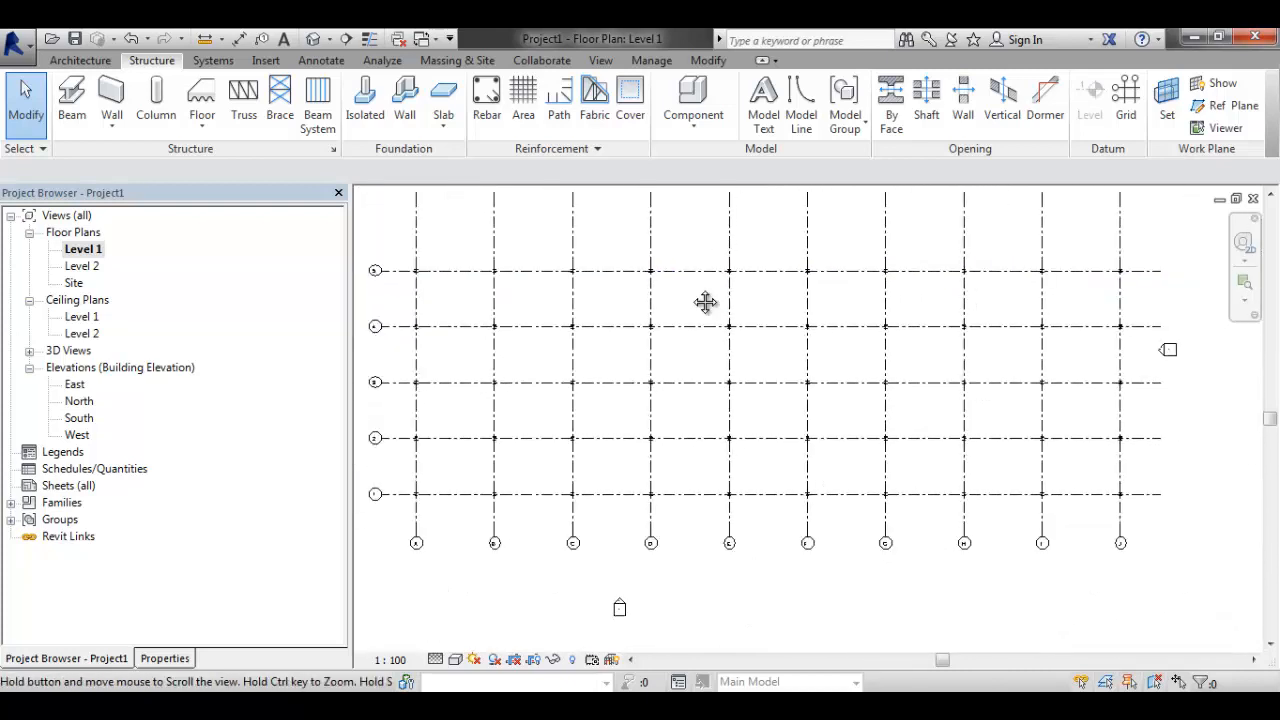
{"action": "left_click", "coordinate": [575, 222]}
{"action": "left_click_drag", "start_coordinate": [575, 197], "coordinate": [573, 235]}
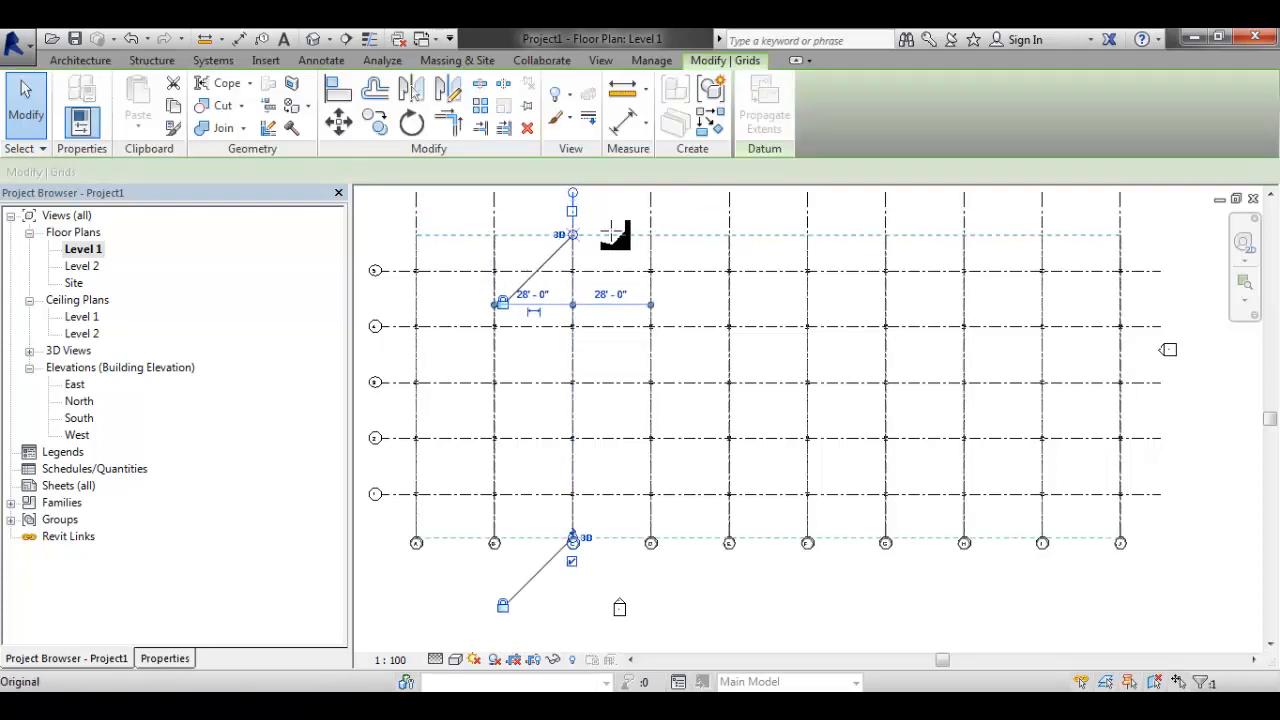